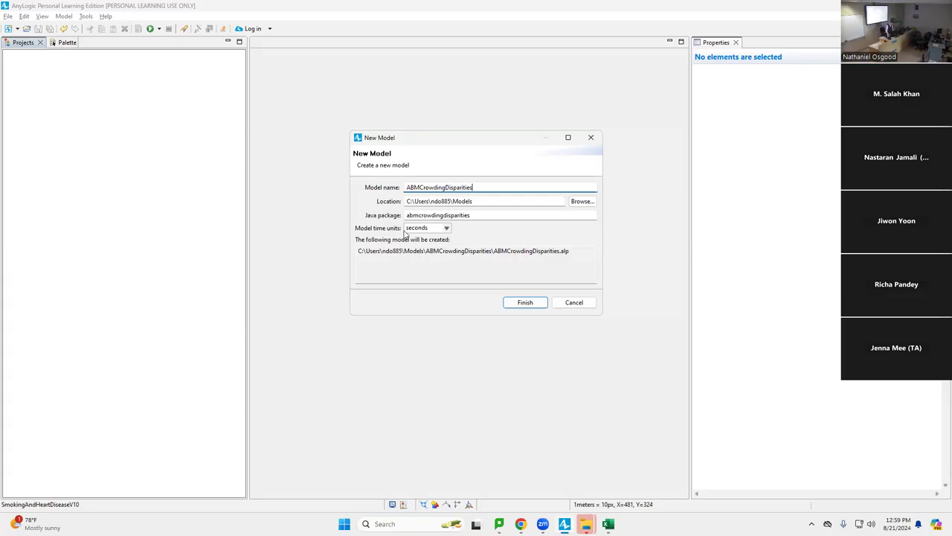
Step: Set the new ABMCrowdingDisparities model's time units to days and create the model
click(436, 230)
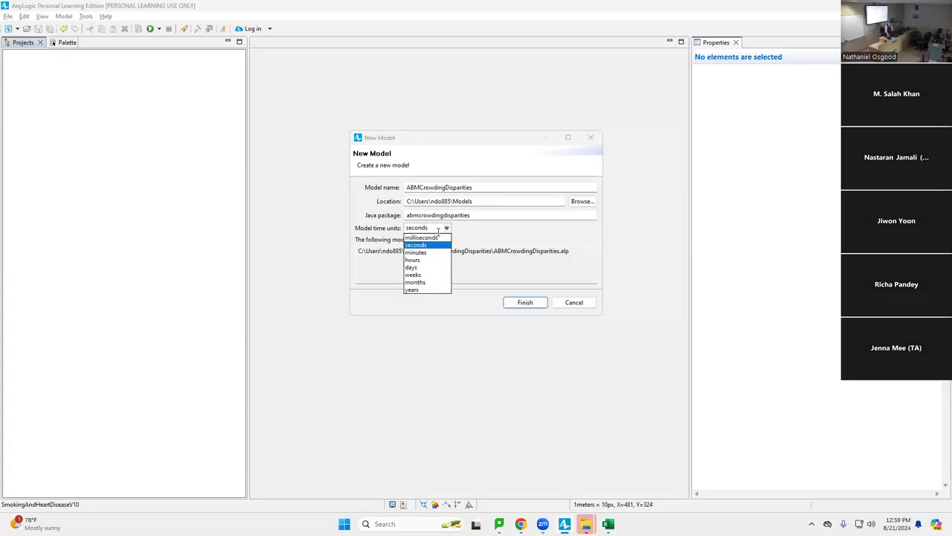
click(421, 268)
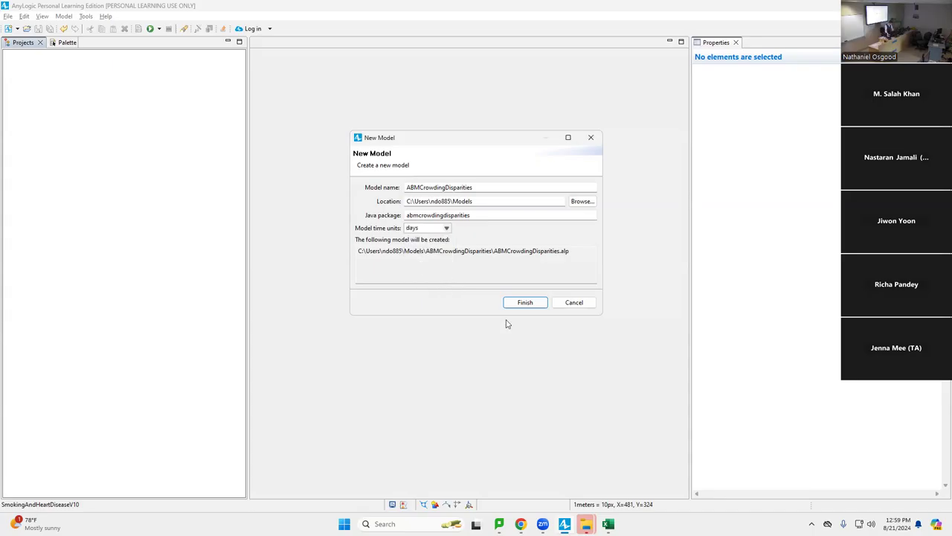
click(533, 302)
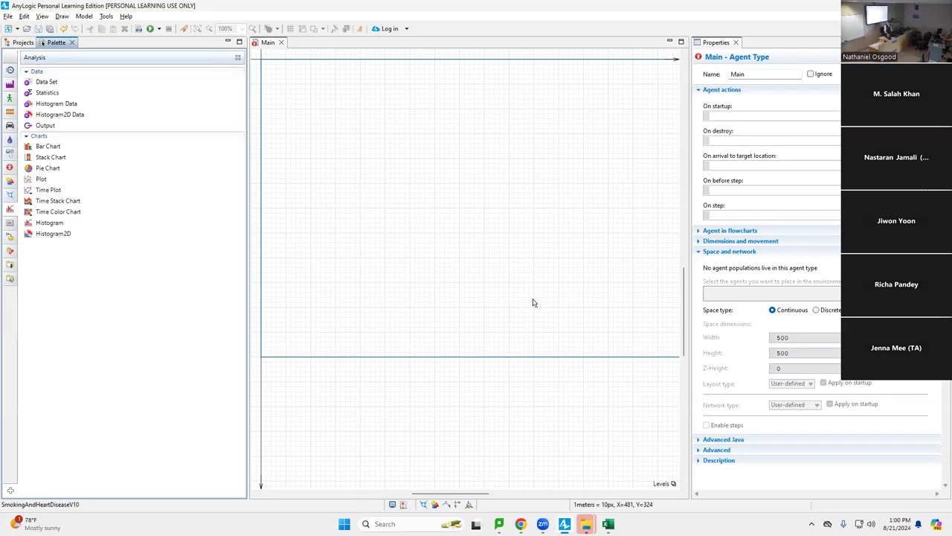
Step: Add a new agent type called Person to the ABMCrowdingDisparities model, created from scratch
click(23, 42)
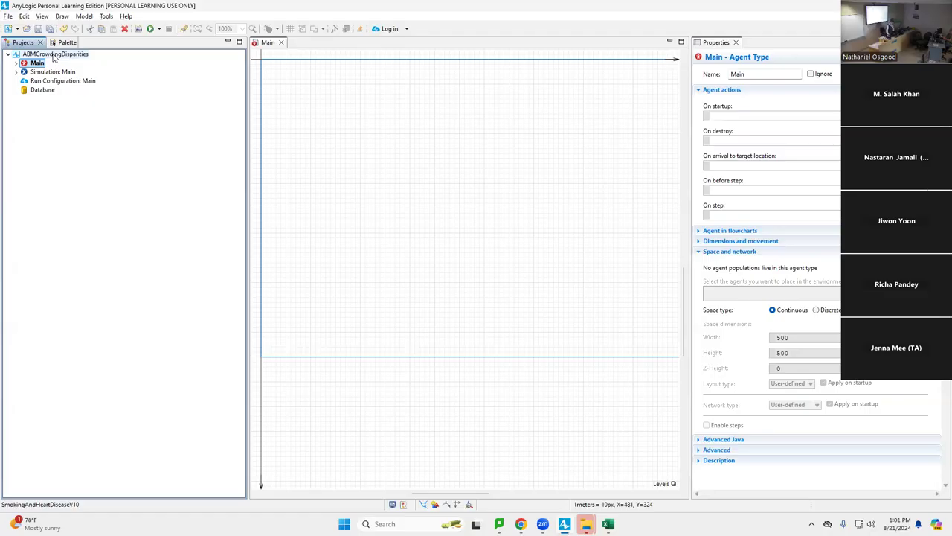
right_click(54, 58)
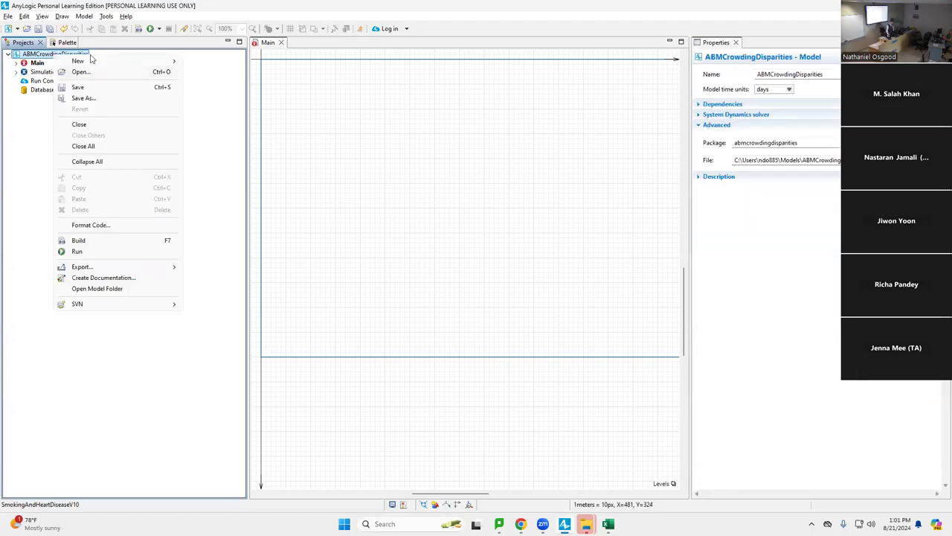
mouse_move(92, 60)
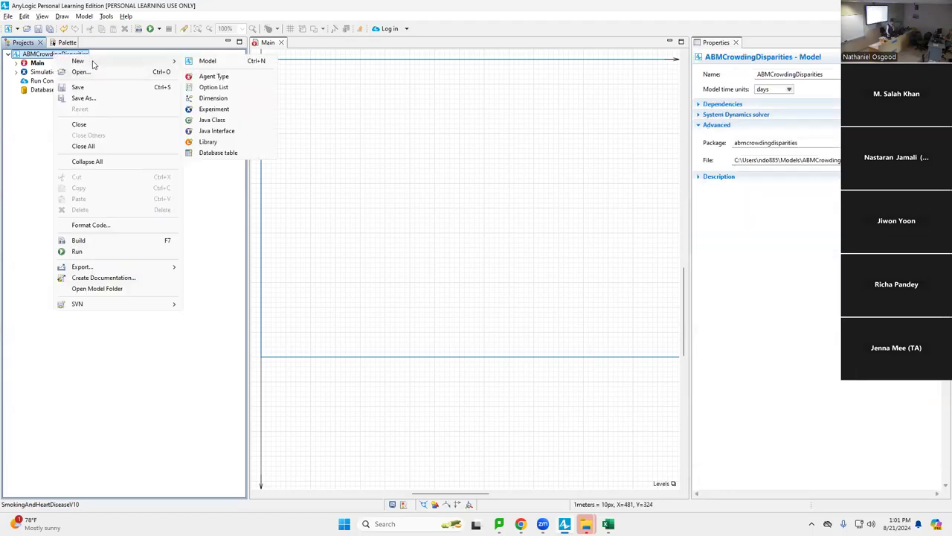
click(213, 76)
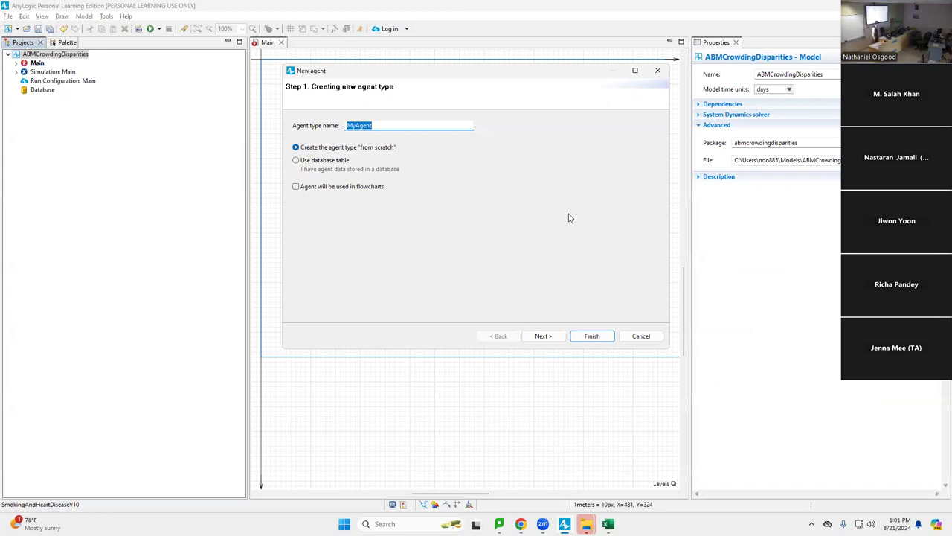
text(Person)
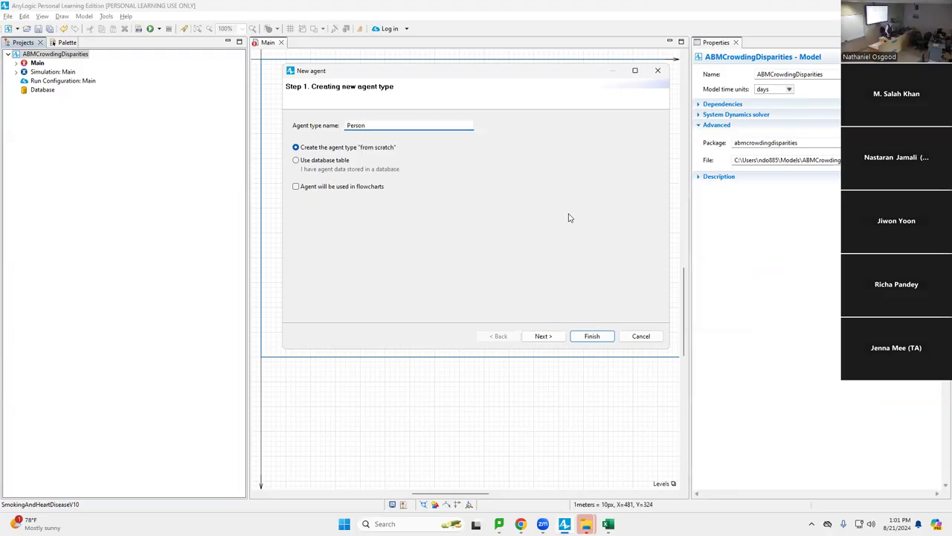
click(595, 336)
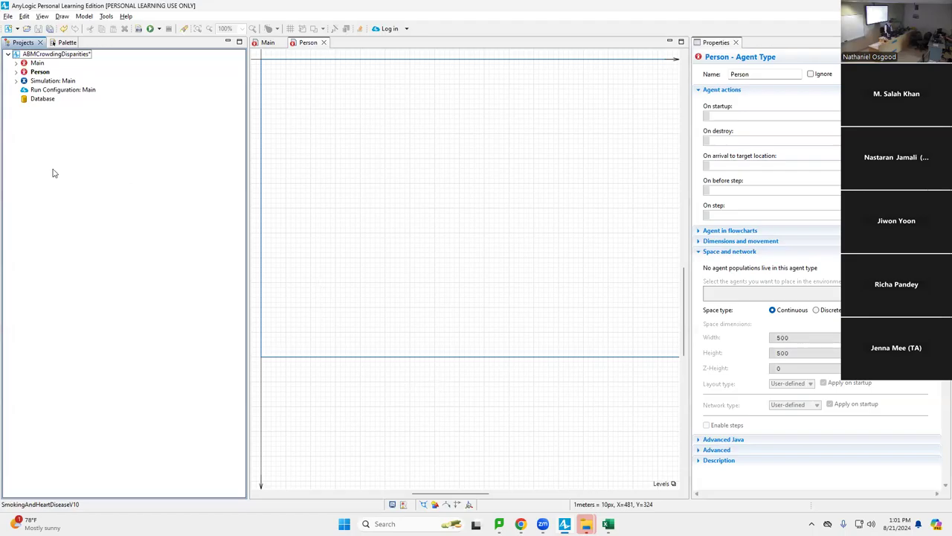
Step: Place the Person picture at the origin of the Person agent type's diagram
click(39, 72)
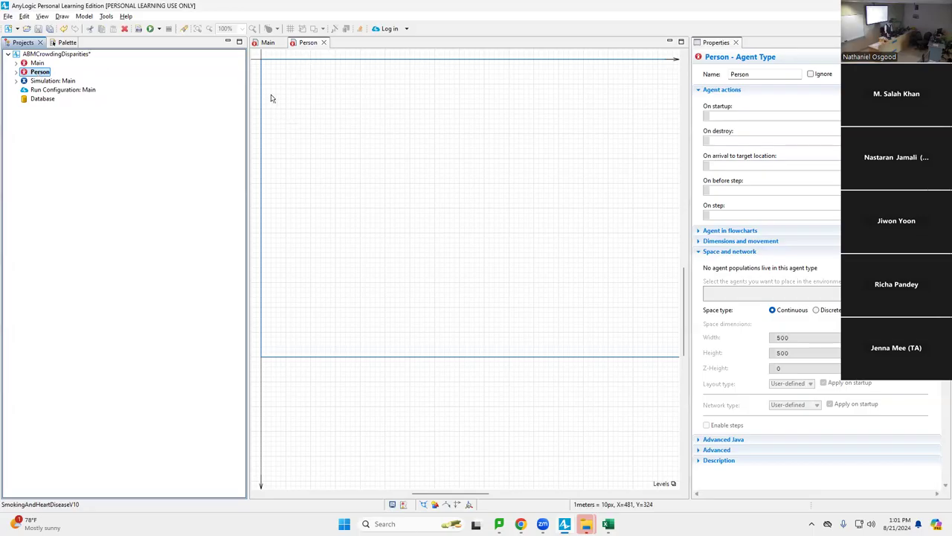
click(314, 46)
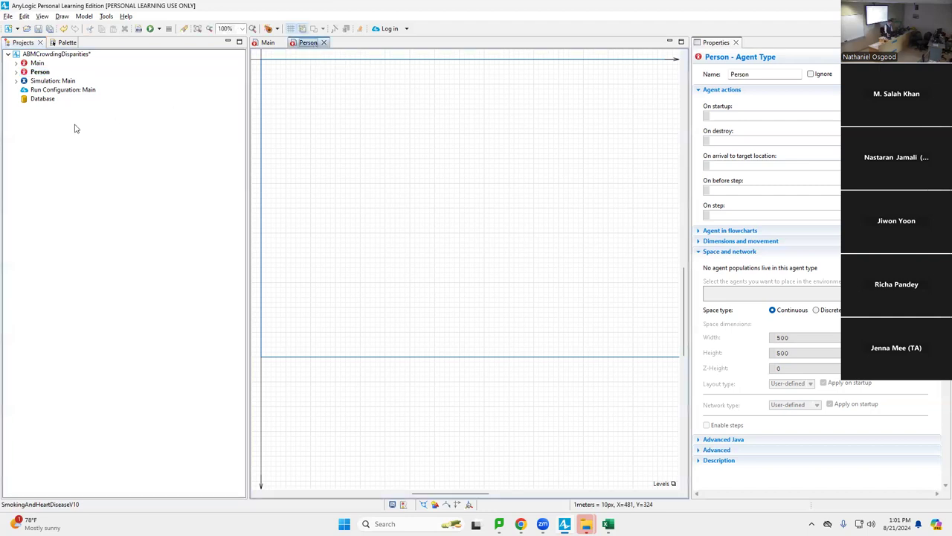
click(65, 44)
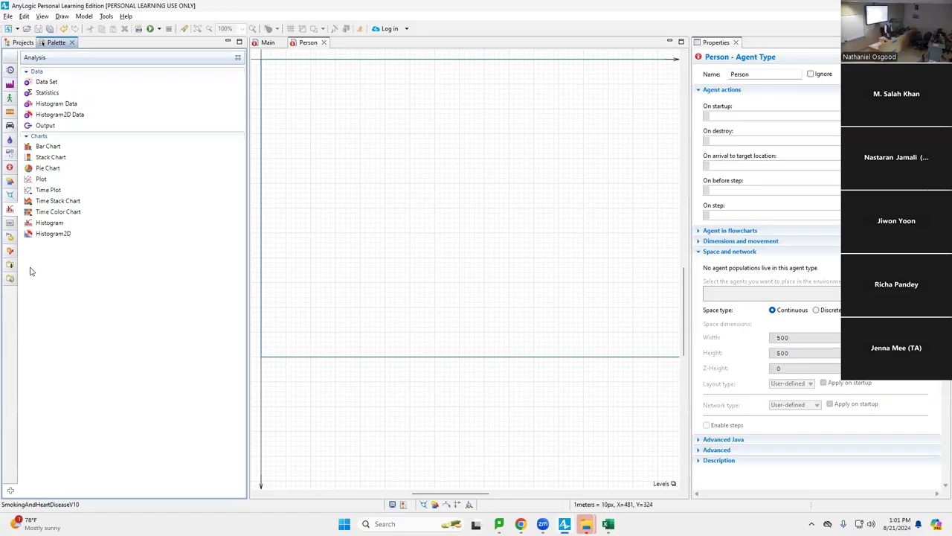
mouse_move(11, 269)
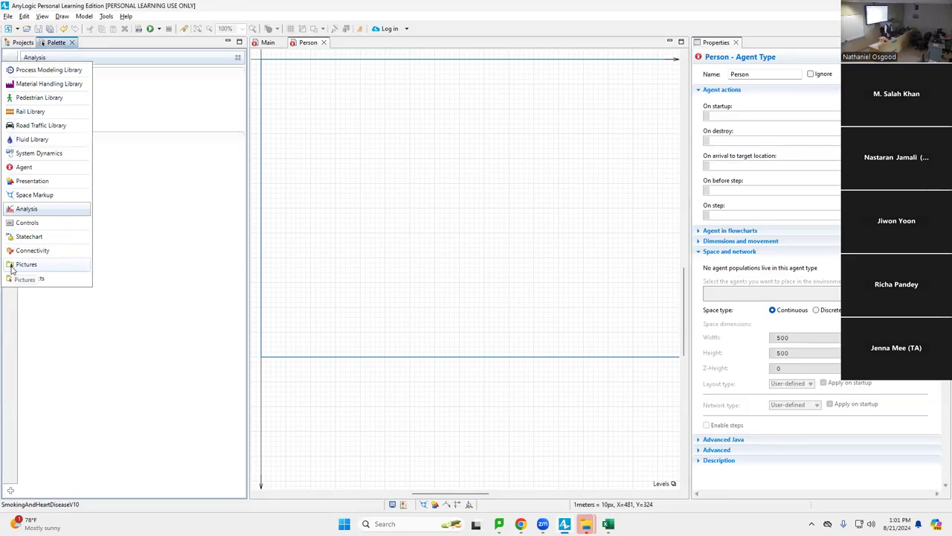
click(11, 267)
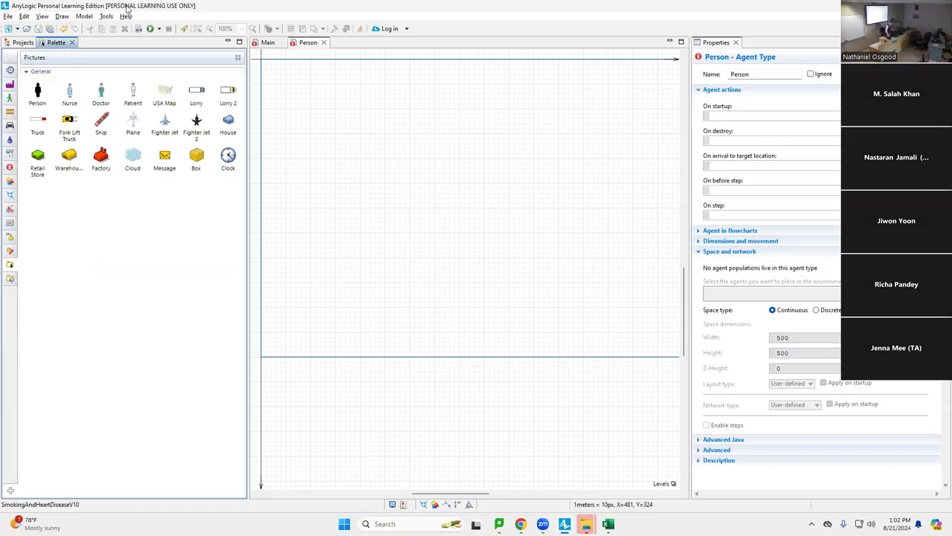
drag(41, 89, 261, 63)
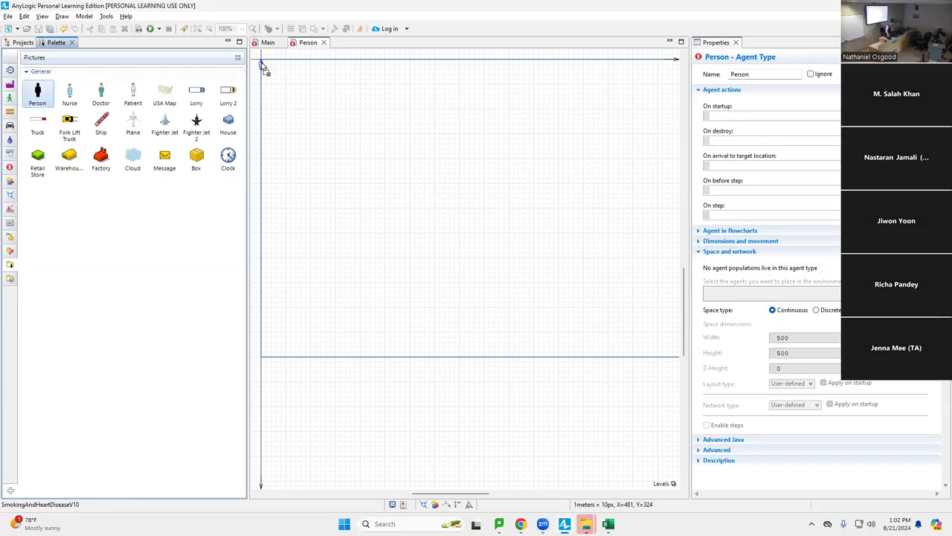
drag(262, 67, 267, 61)
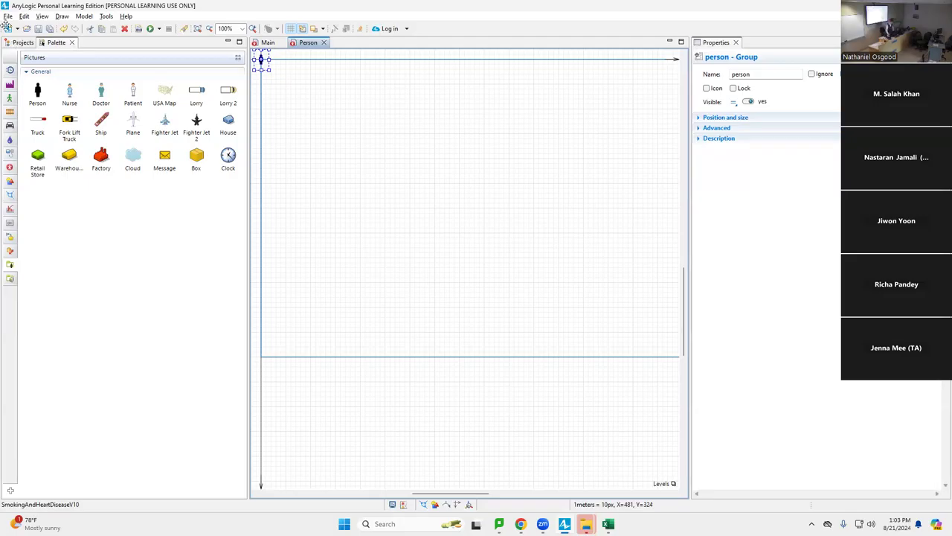
Step: Run the Simulation experiment, show the developer panel in the run window, and close the run
click(20, 42)
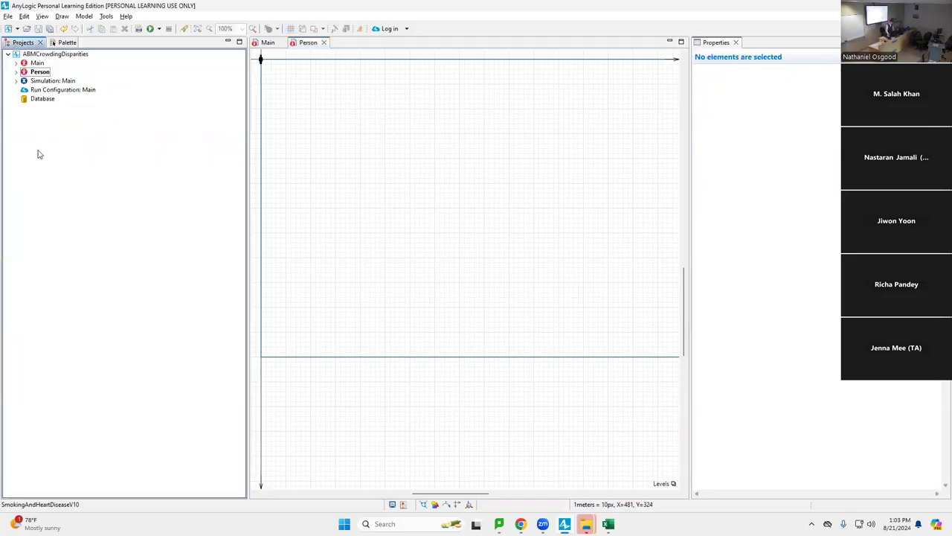
right_click(44, 82)
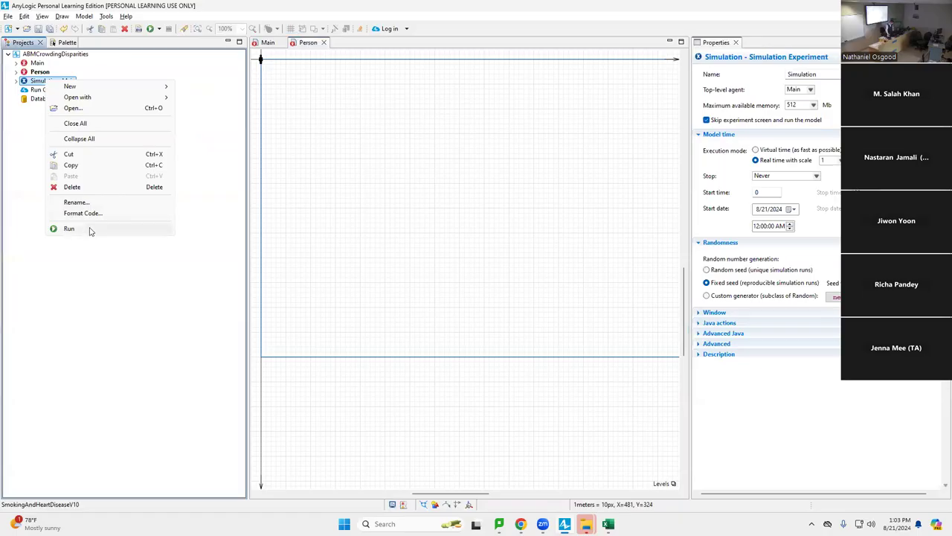
key(Escape)
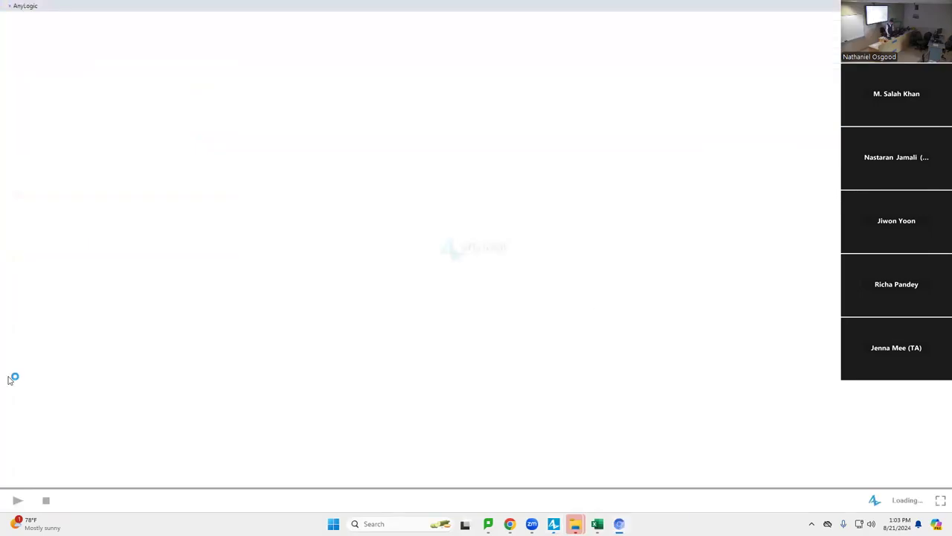
click(18, 500)
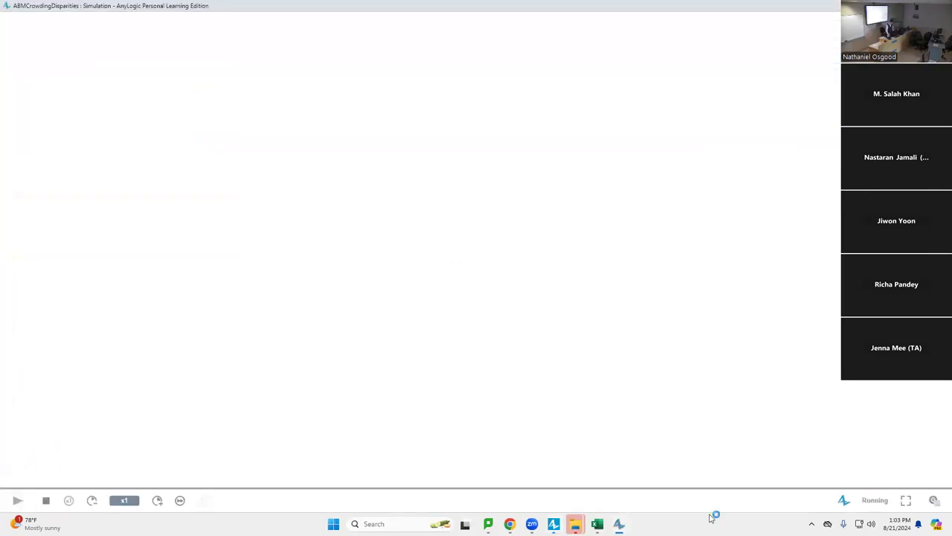
click(935, 501)
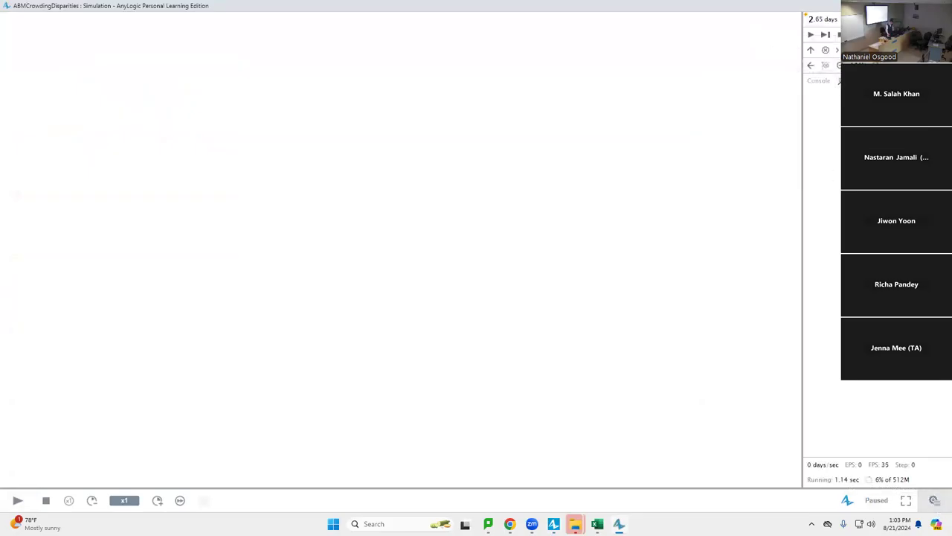
key(alt+F4)
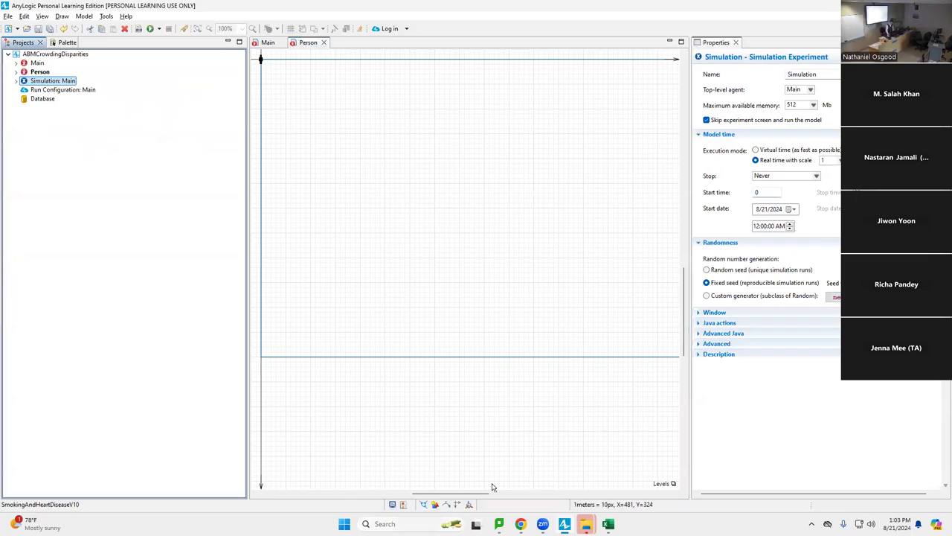
Step: Open the Main diagram and place an instance of the Person agent type near its origin
drag(441, 497, 384, 497)
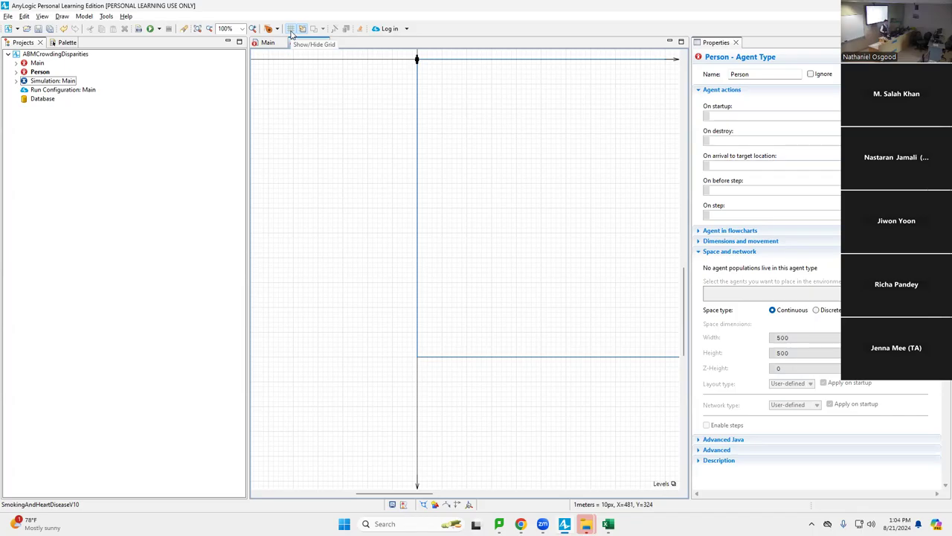
double_click(40, 72)
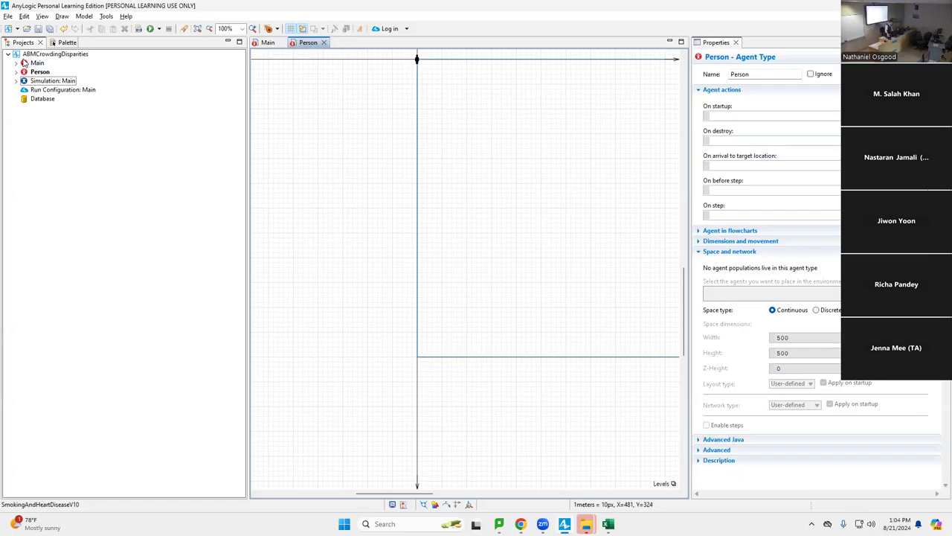
double_click(33, 63)
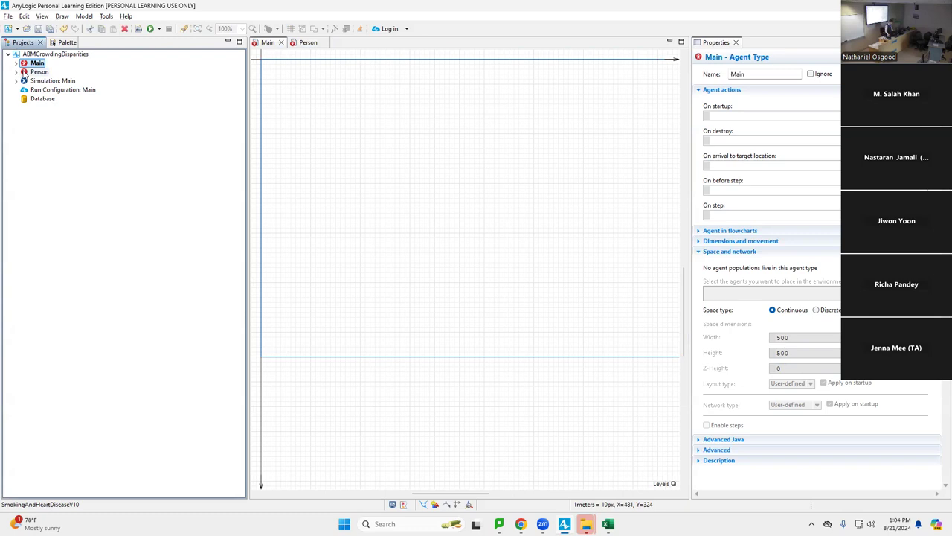
click(23, 73)
click(37, 72)
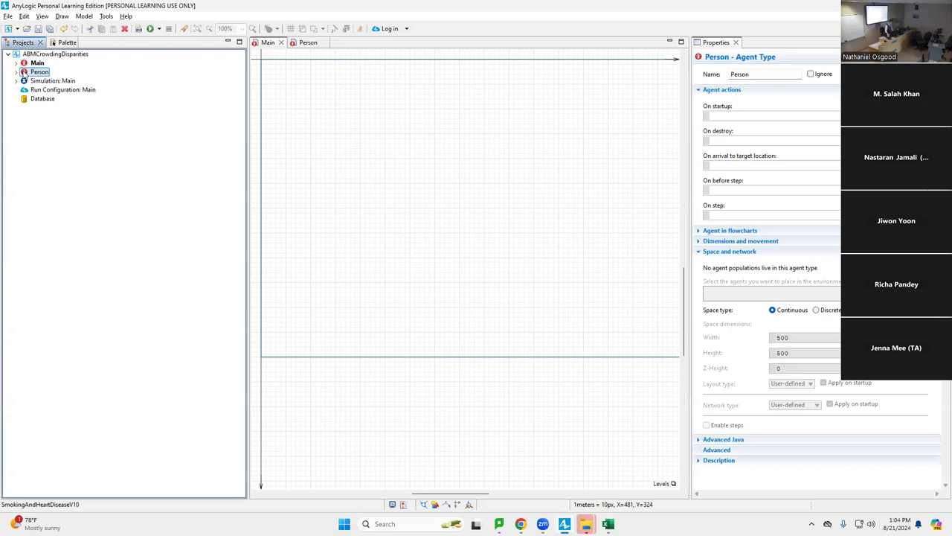
right_click(24, 75)
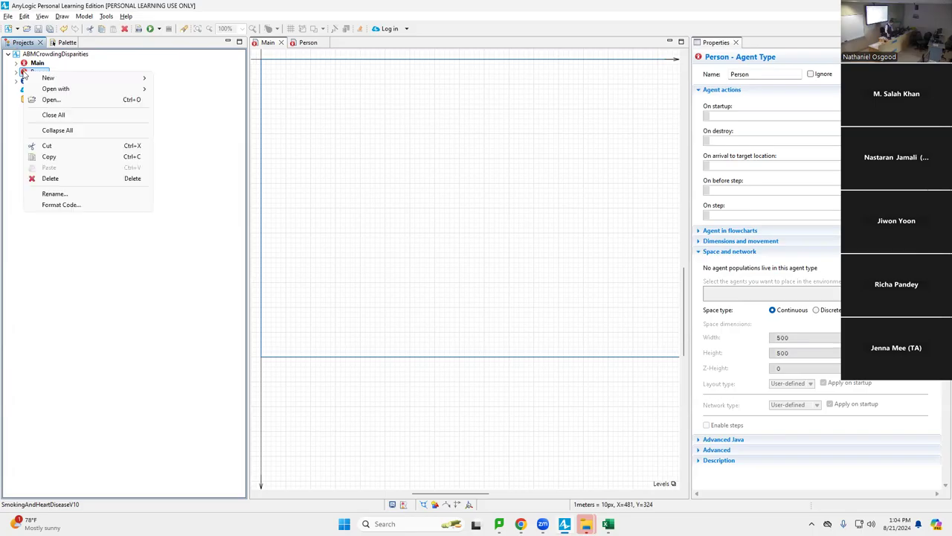
click(24, 74)
click(16, 71)
drag(34, 73, 299, 84)
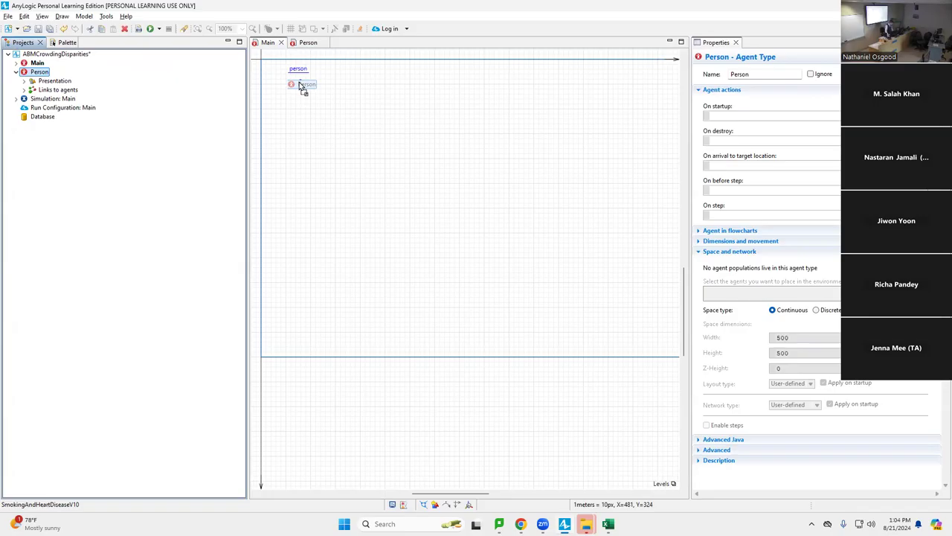
drag(304, 88, 290, 88)
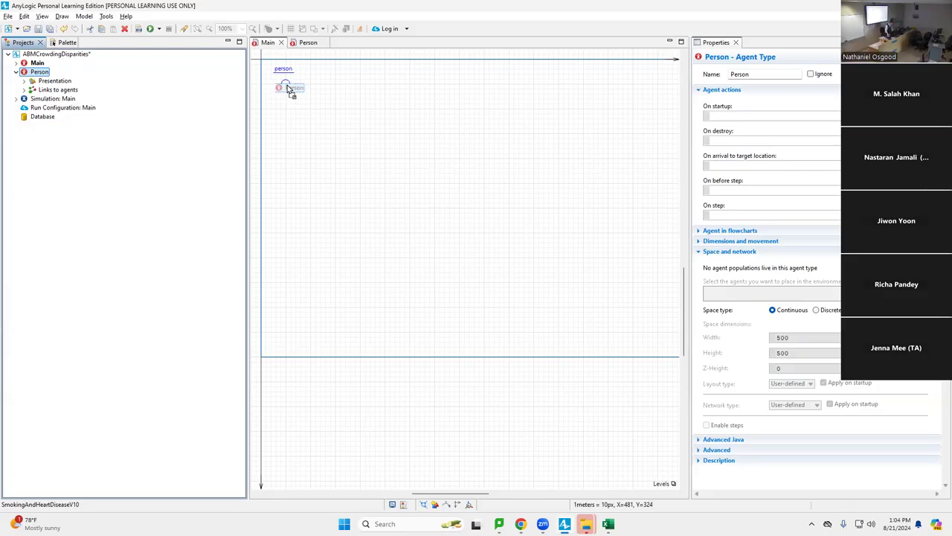
drag(290, 89, 287, 86)
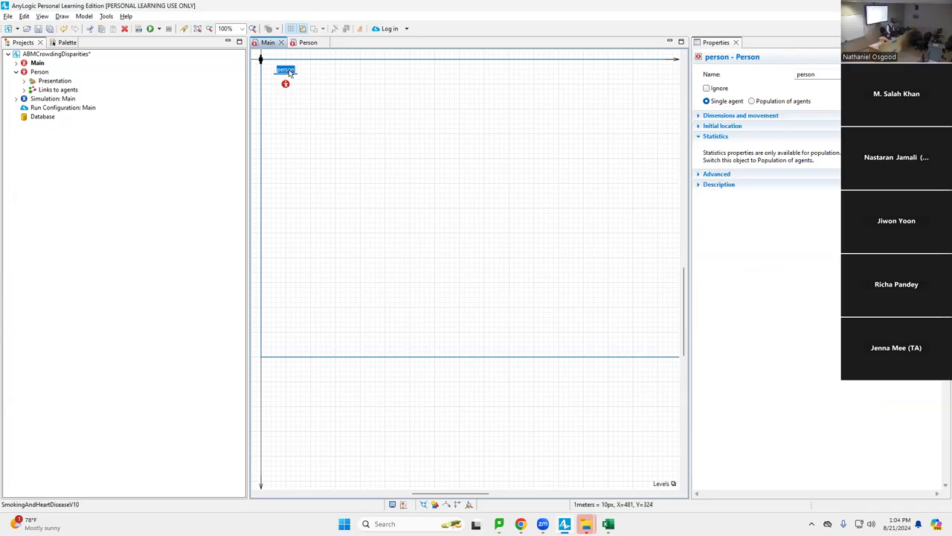
Step: Rename the embedded Person agent in Main to population, save the model, and make it a population of agents
click(340, 113)
click(773, 74)
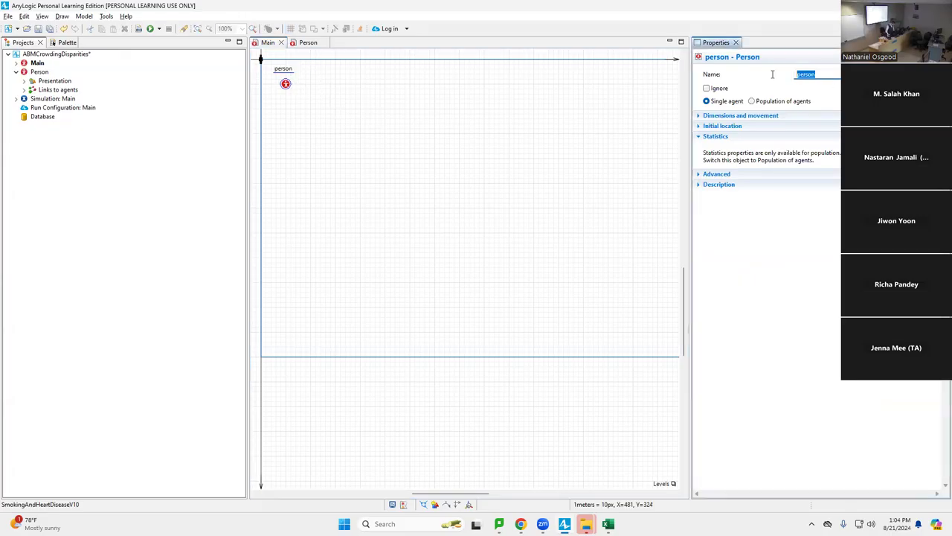
text(population)
key(Return)
key(ctrl+s)
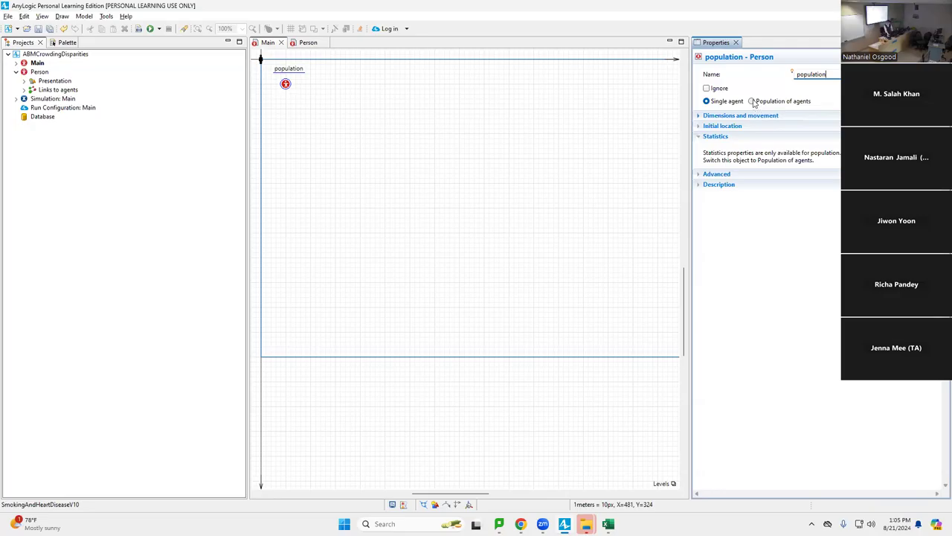
click(753, 101)
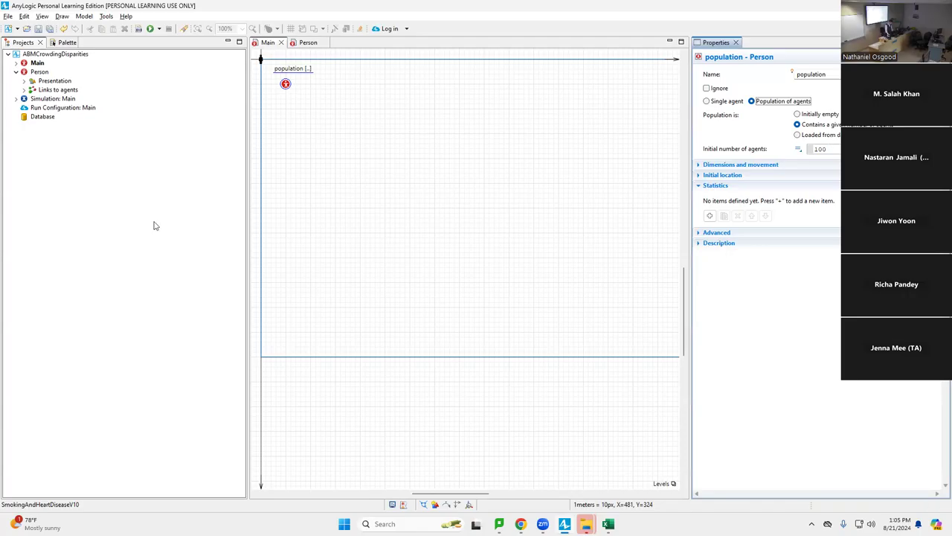
Step: Close AnyLogic and start AnyLogic 8.9.0 Personal Learning Edition again
right_click(35, 101)
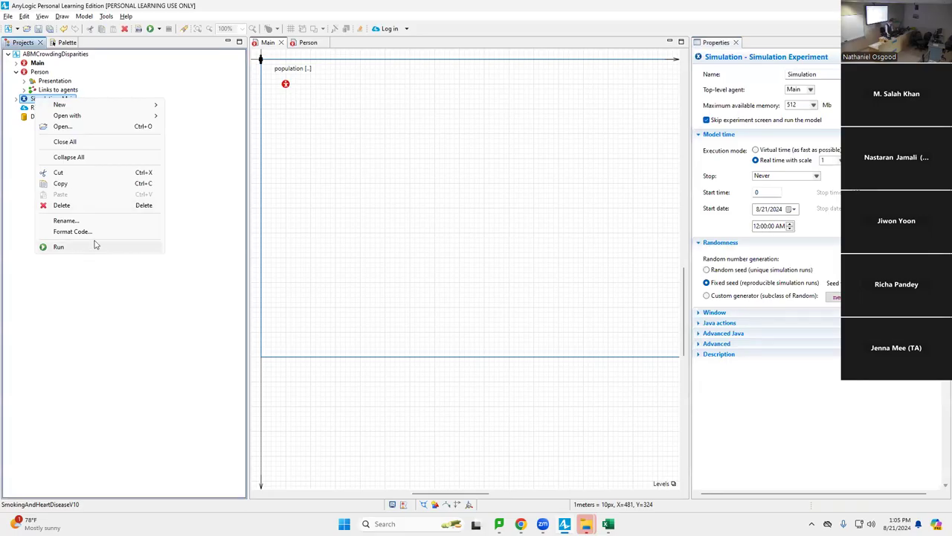
click(140, 45)
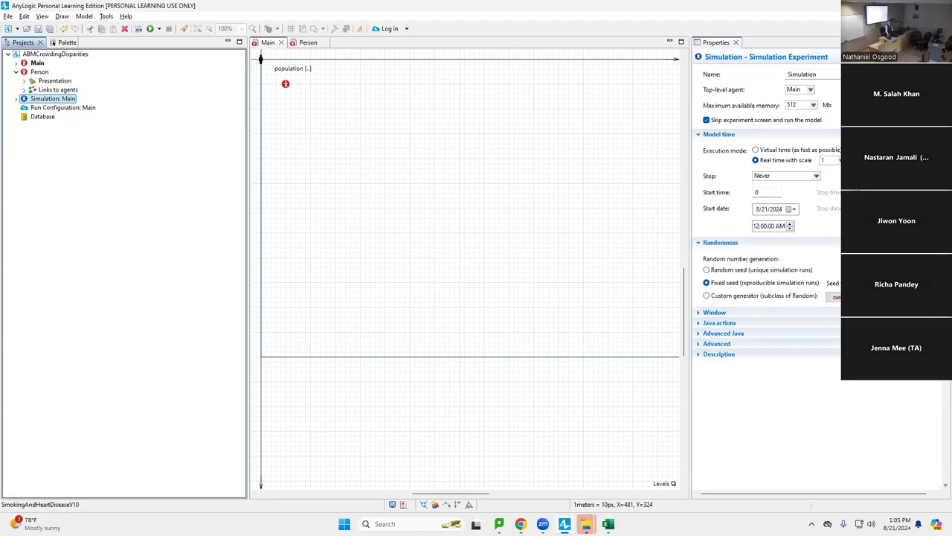
key(alt+F4)
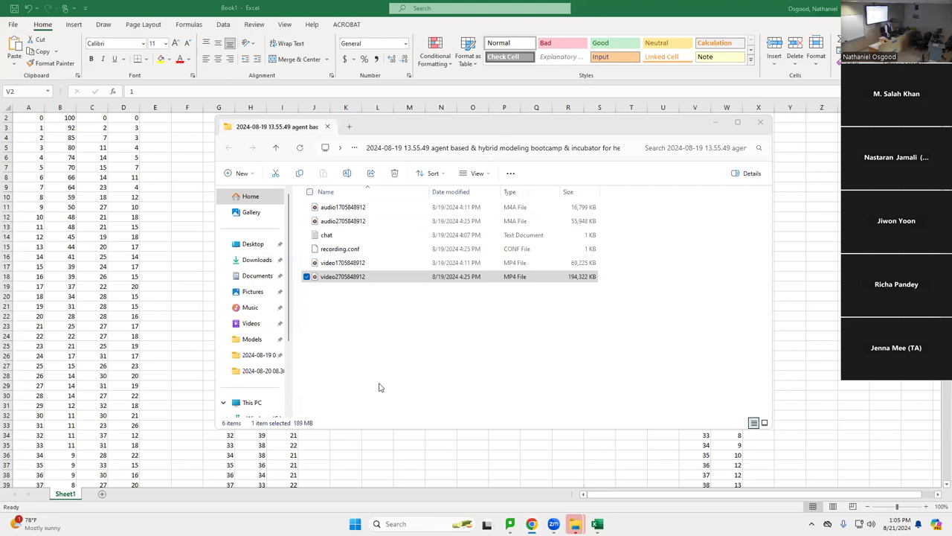
click(696, 15)
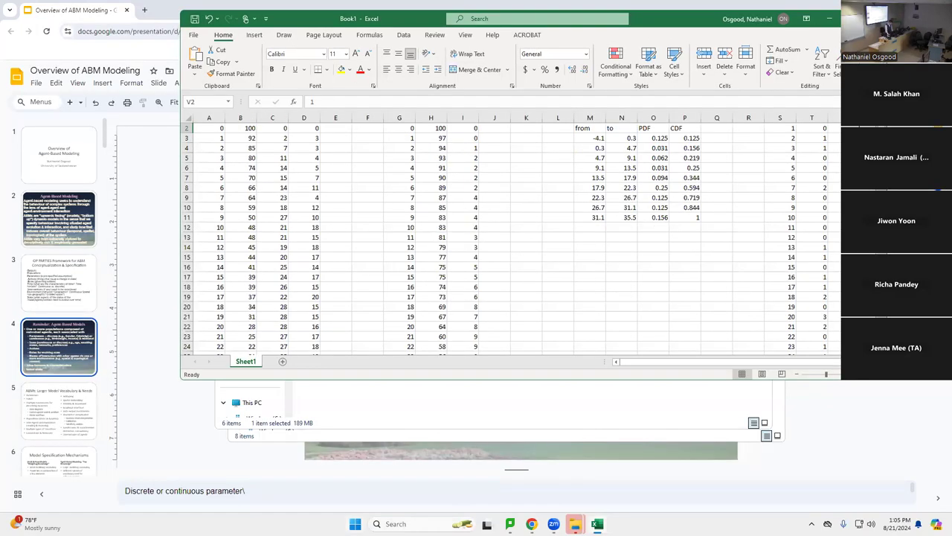
click(355, 524)
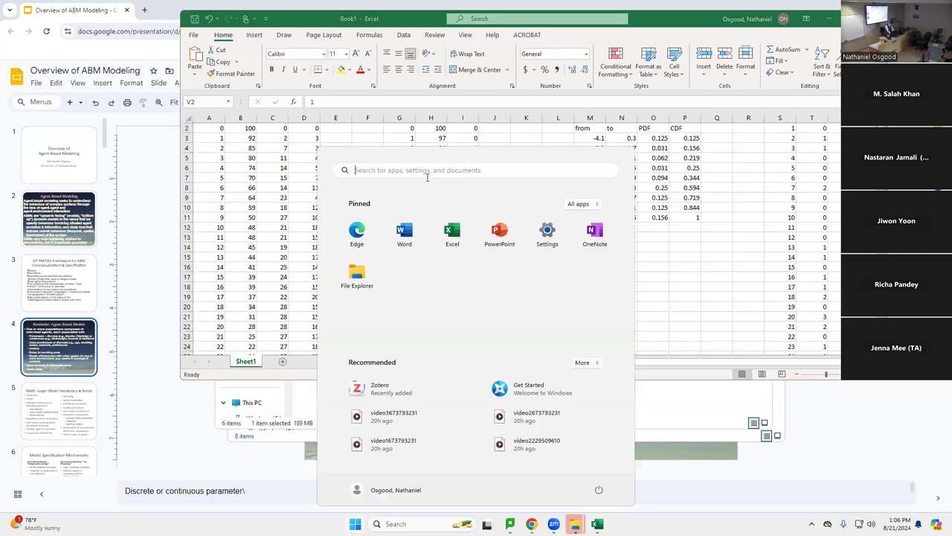
text(anylog)
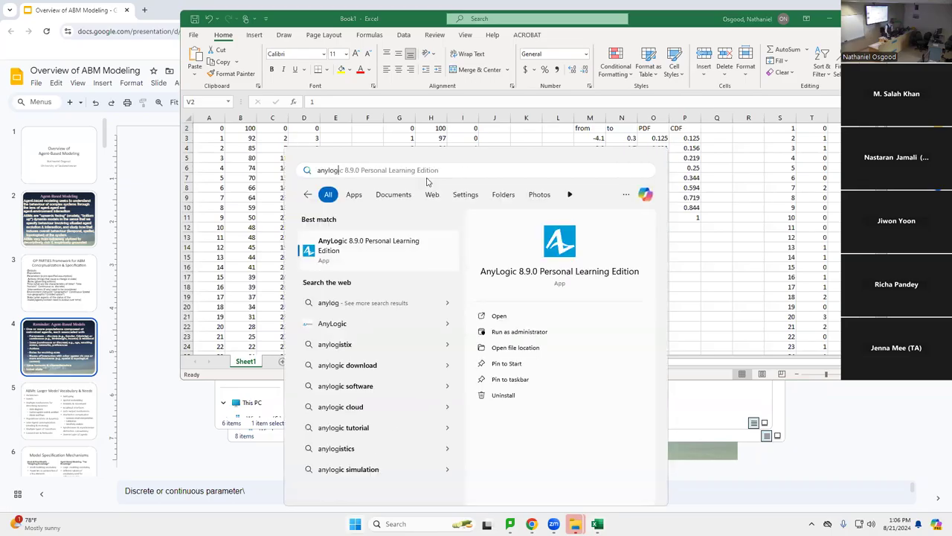
click(379, 246)
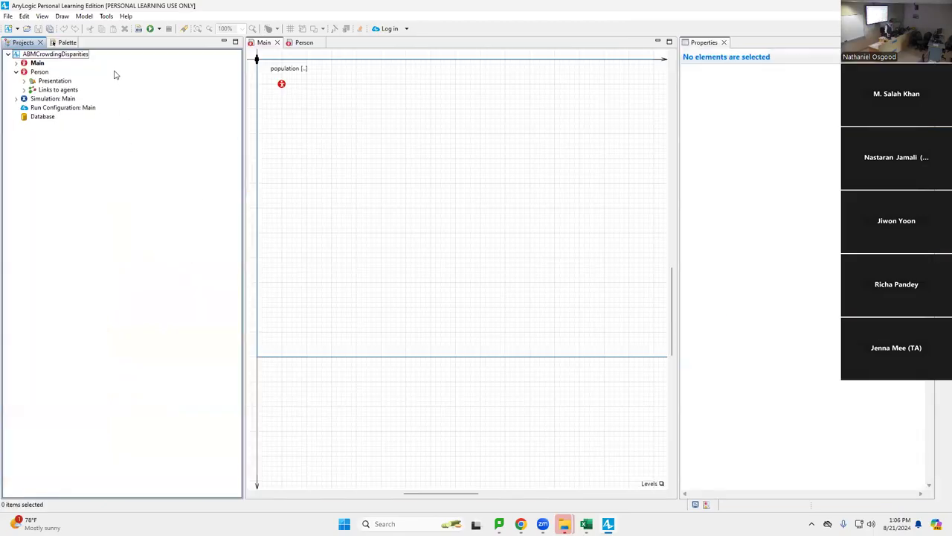
Step: Run the Simulation experiment of ABMCrowdingDisparities, maximize the run window, and show its developer panel
click(42, 99)
right_click(41, 100)
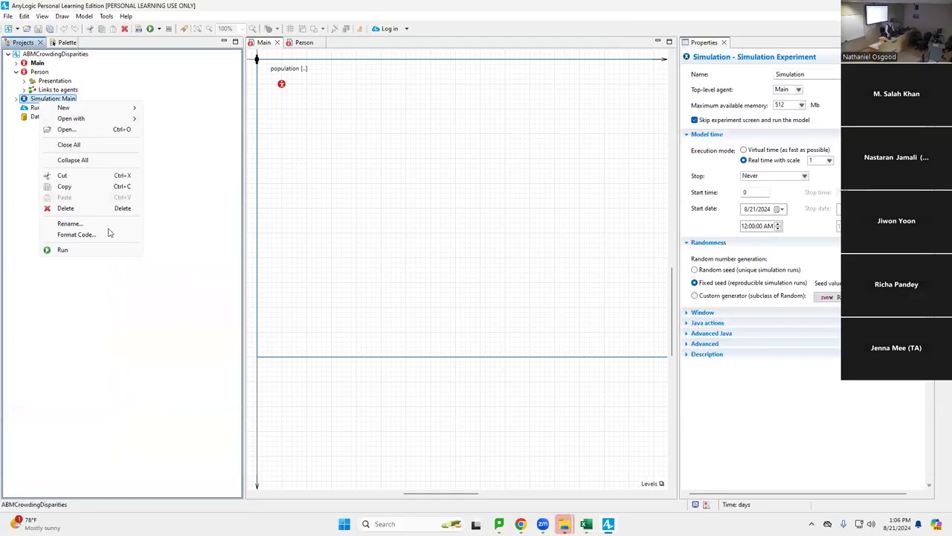
click(67, 249)
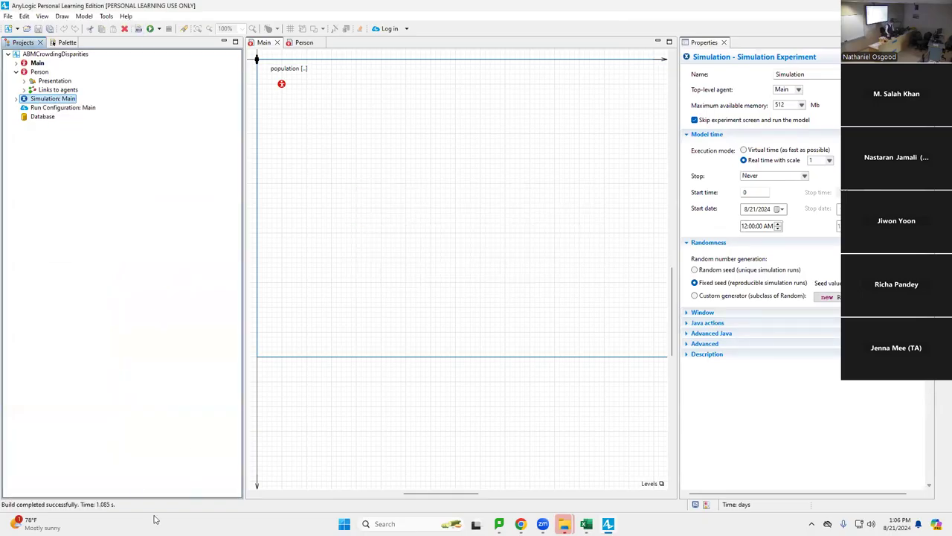
click(61, 108)
right_click(61, 107)
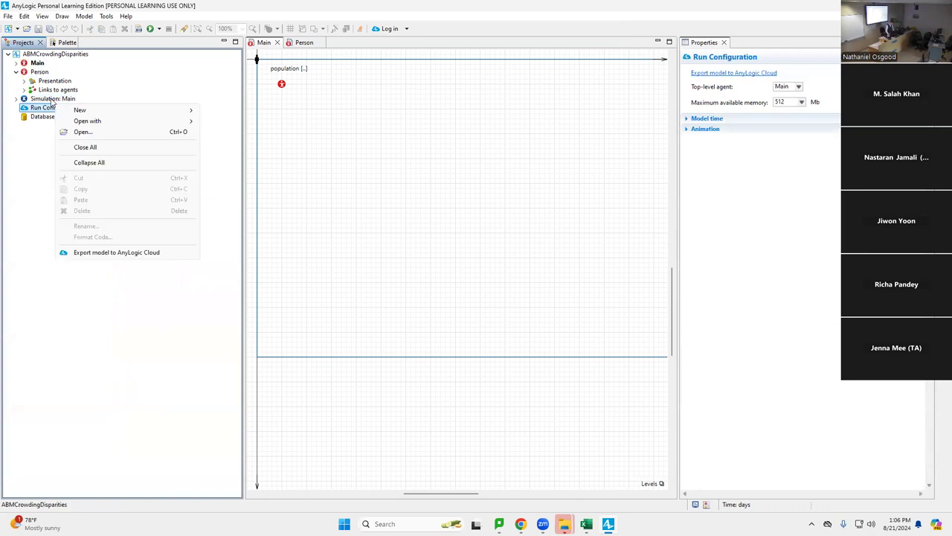
click(53, 99)
right_click(52, 99)
click(81, 247)
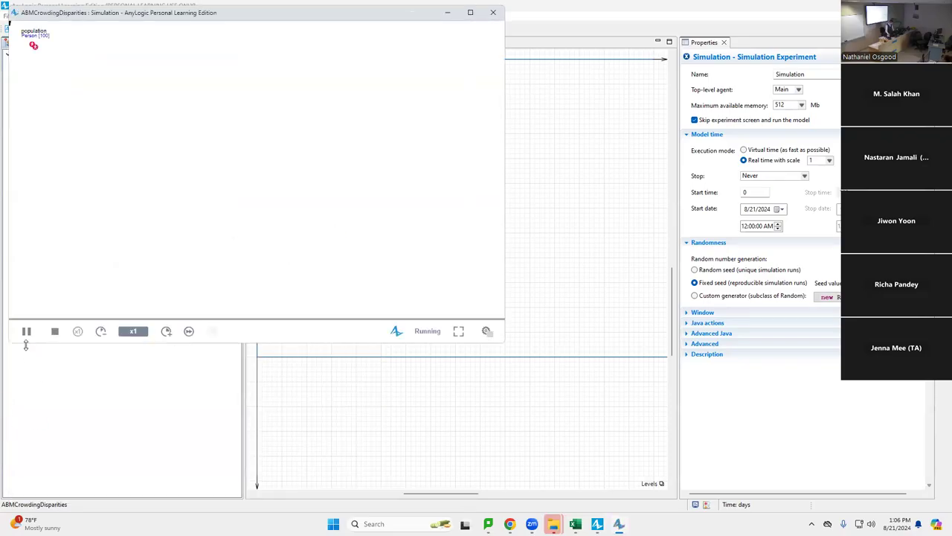
double_click(160, 14)
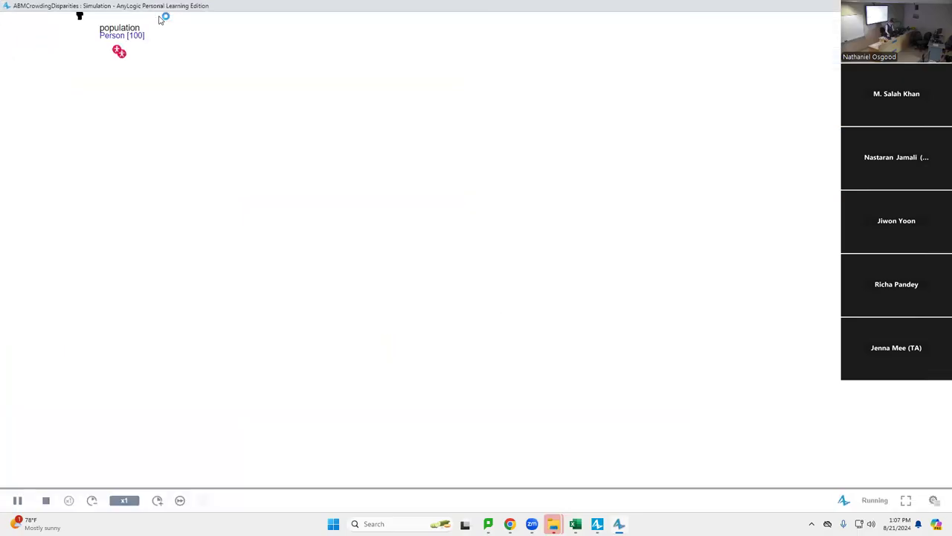
click(934, 499)
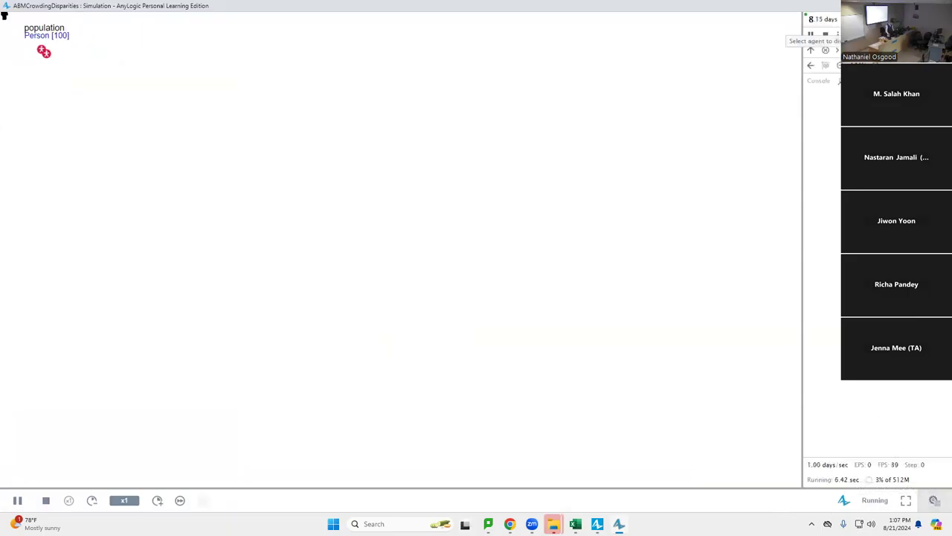
Step: Browse to an individual Person in the run, return to Main to inspect the population's agent list, and close the run and the update notice
click(837, 50)
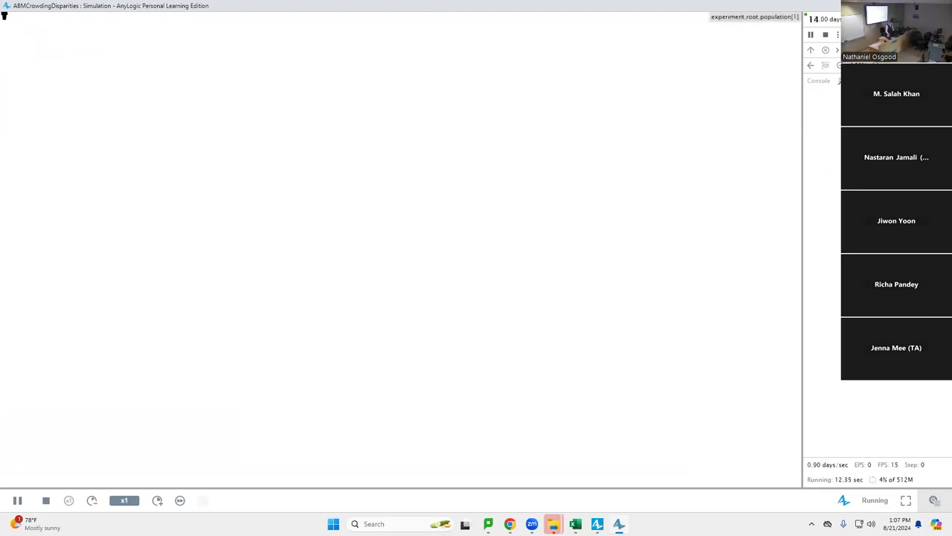
click(811, 50)
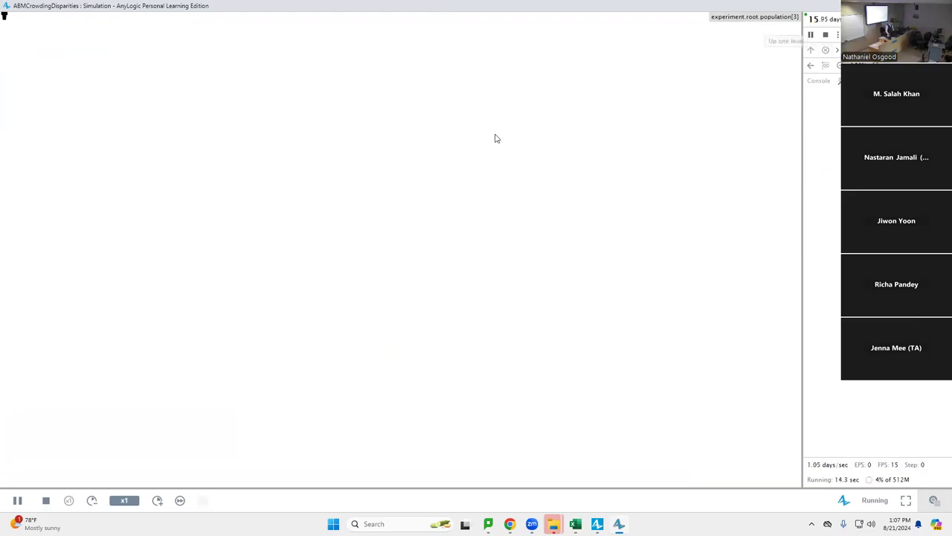
drag(346, 127, 425, 209)
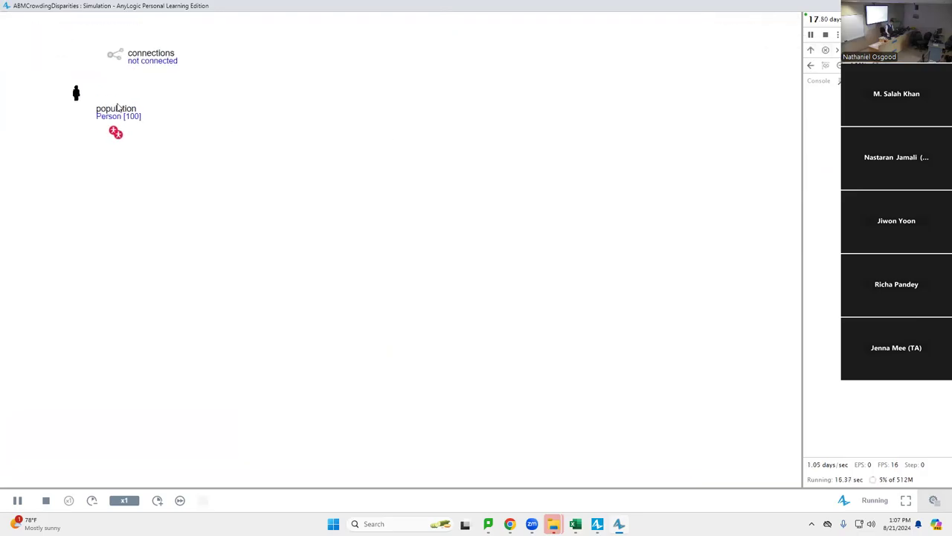
click(115, 132)
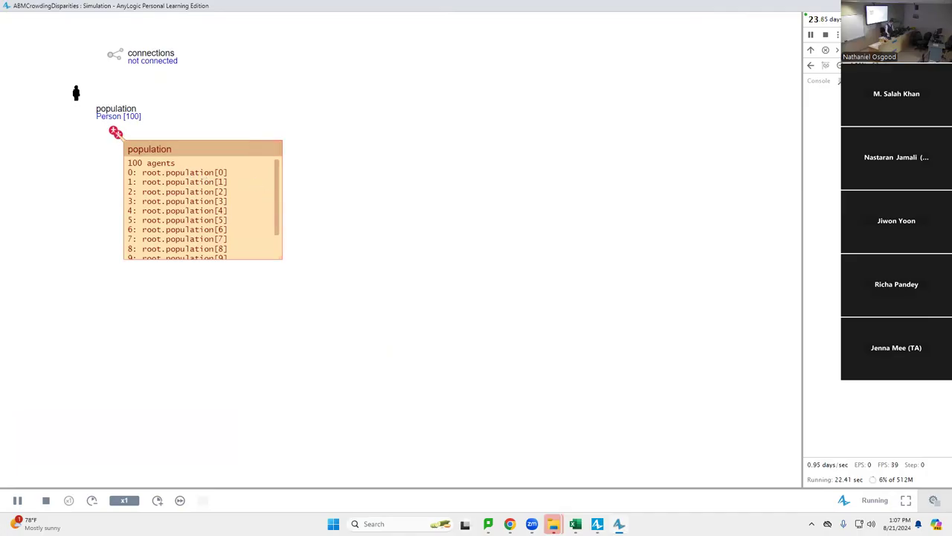
key(alt+F4)
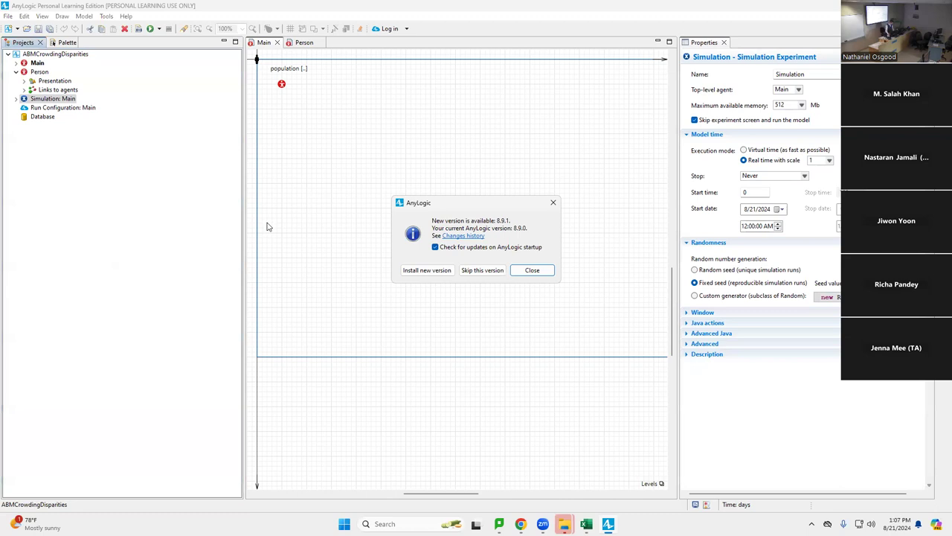
click(524, 271)
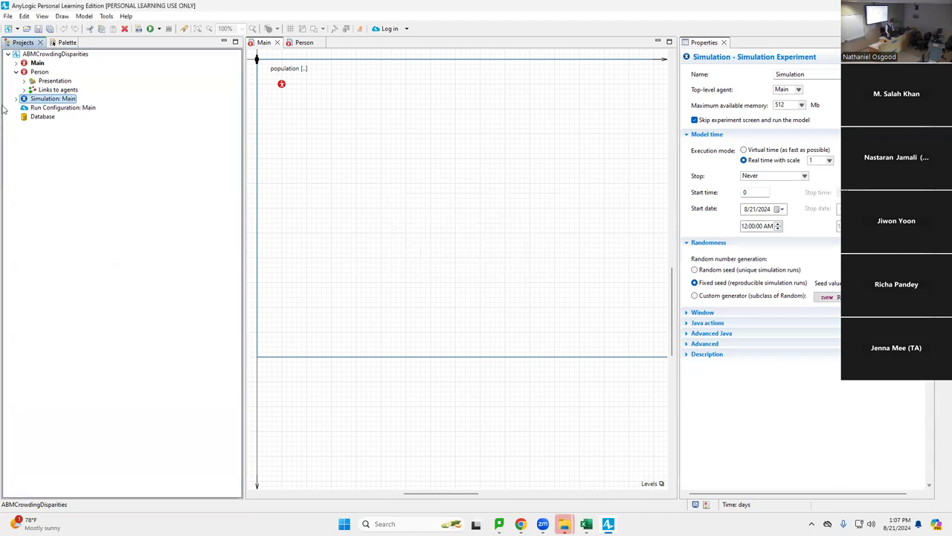
Step: Place the population's agents in a specified initial point, with X given by a uniform distribution from 0 to spaceWidth
click(36, 63)
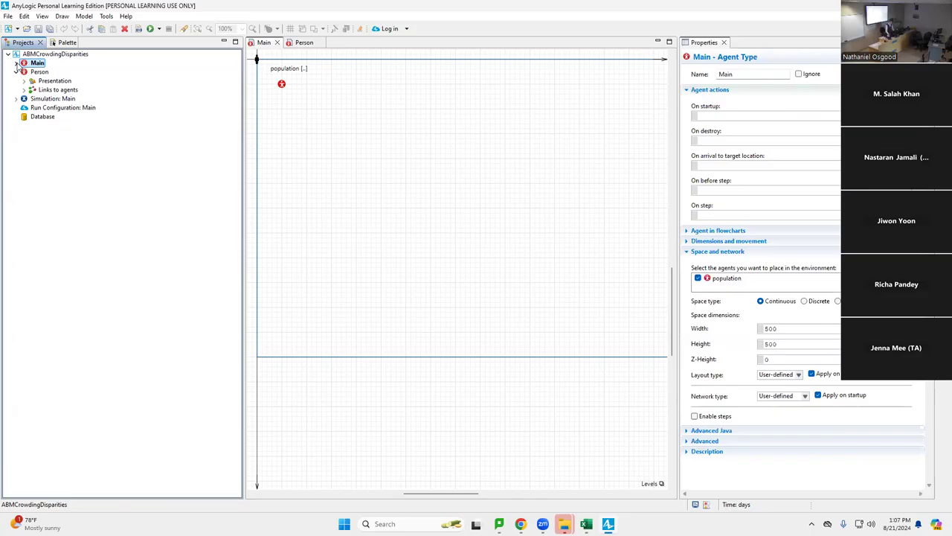
click(281, 85)
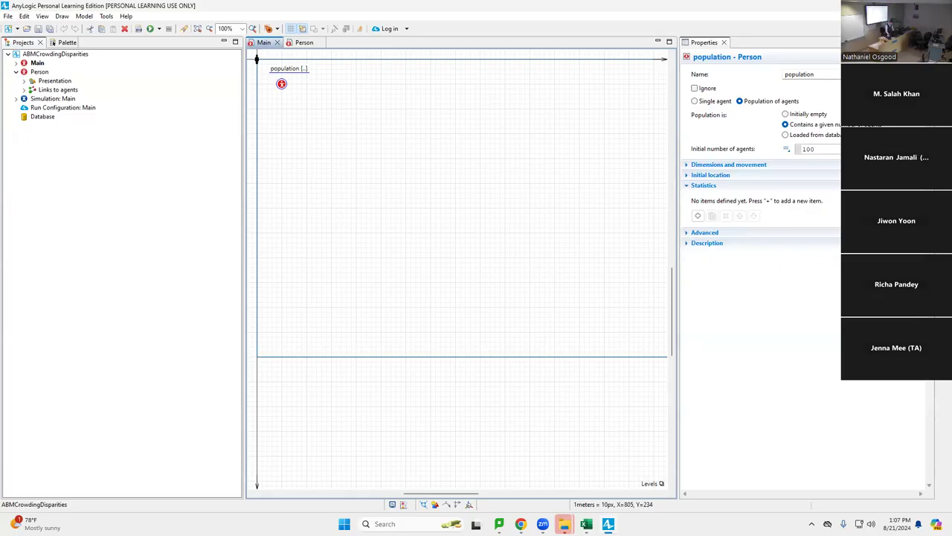
click(689, 175)
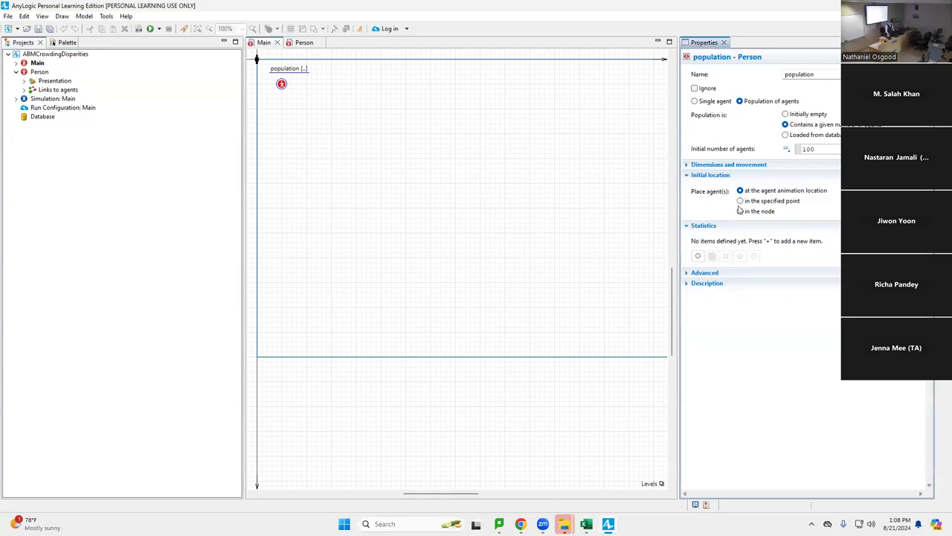
click(740, 201)
double_click(778, 226)
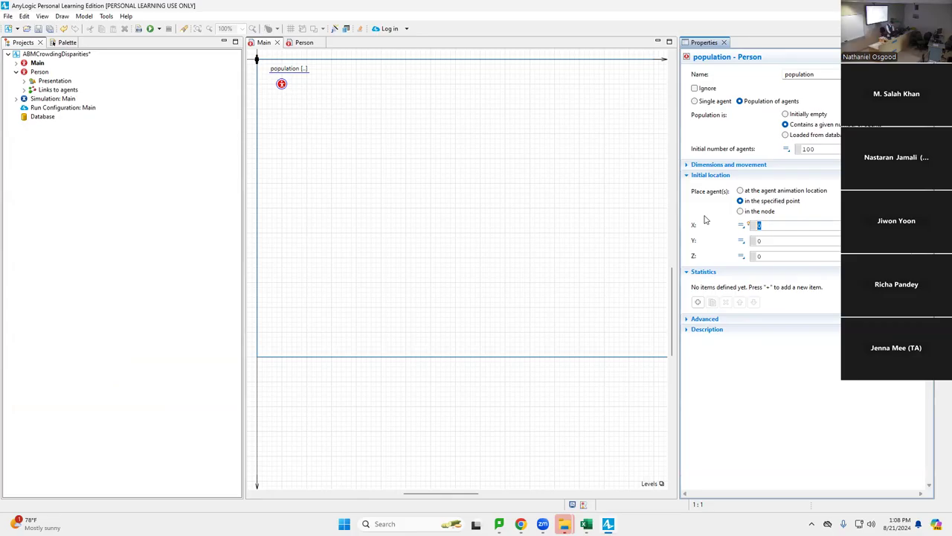
text(uniform(0,)
text(spaceWidth)
key(ctrl+shift+Left)
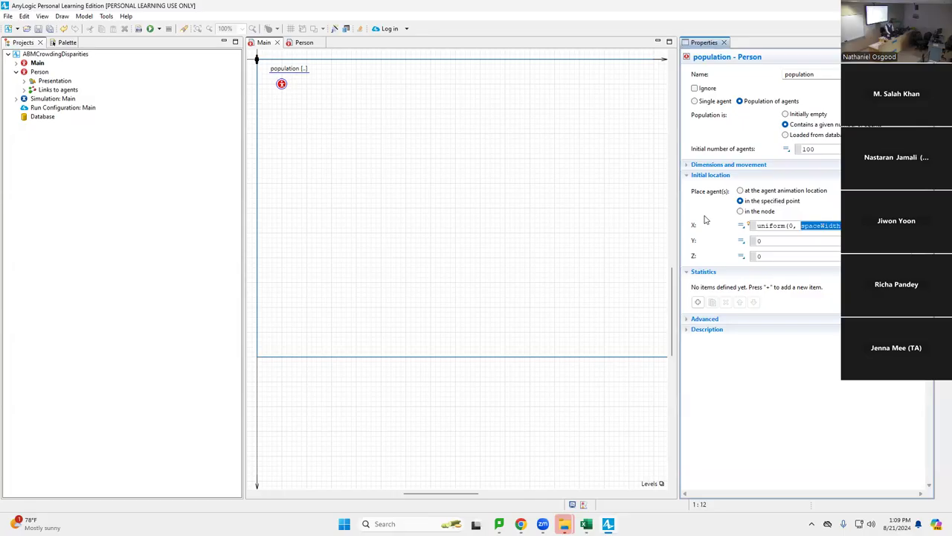
key(End)
key(ctrl+shift+Left)
key(ctrl+shift+Left)
key(ctrl+shift+Left)
key(ctrl+shift+Left)
key(ctrl+shift+Left)
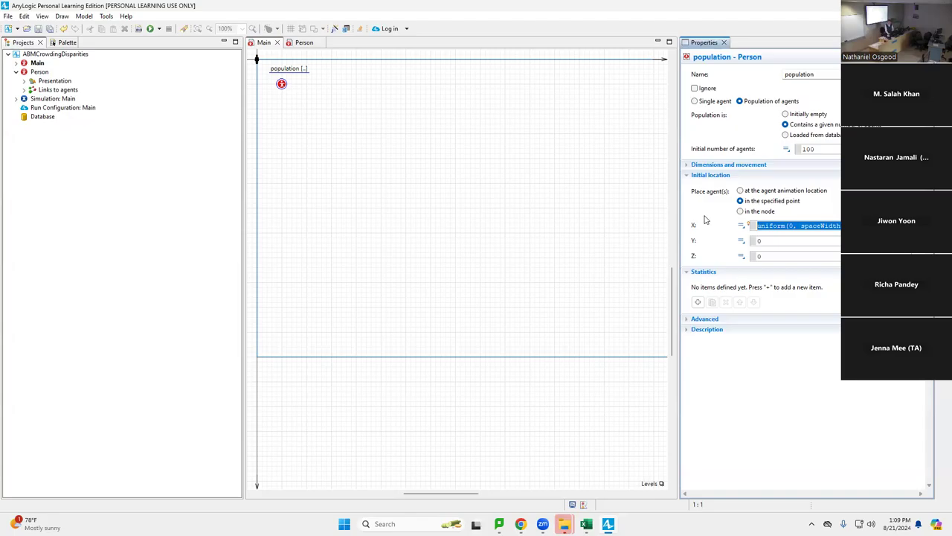
Step: Set the population's initial Y to a uniform distribution from 0 to spaceHeight, and build the model
click(776, 240)
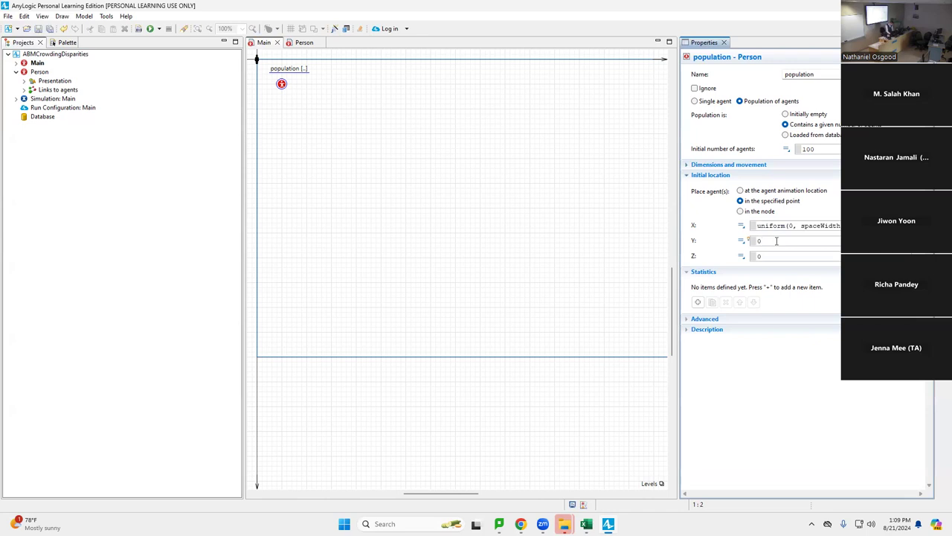
key(shift+Home)
text(uniform(0, spaceH)
key(ctrl+space)
key(Return)
key(BackSpace)
key(BackSpace)
key(BackSpace)
key(Delete)
click(139, 29)
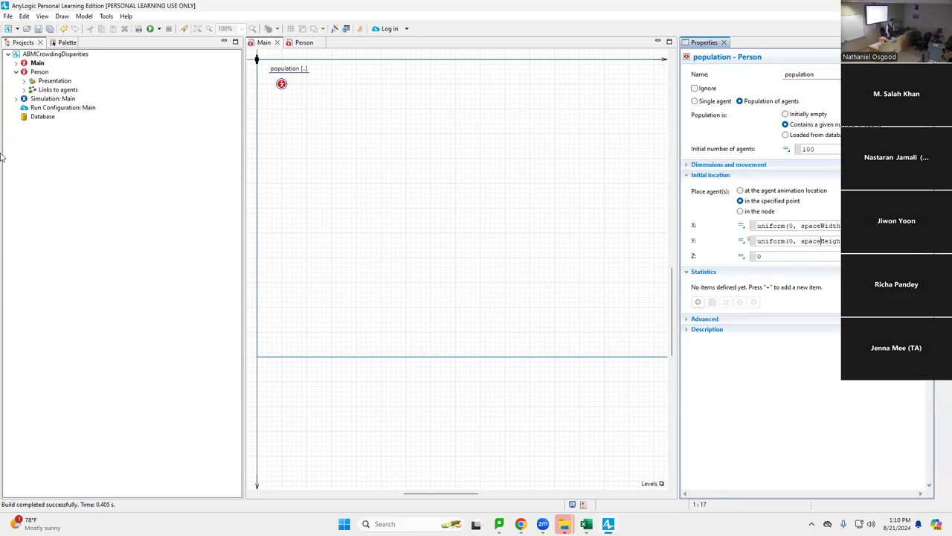
Step: Build and run the Simulation experiment, examine the agents' placement in the maximized run window, and close the run
click(45, 101)
right_click(45, 101)
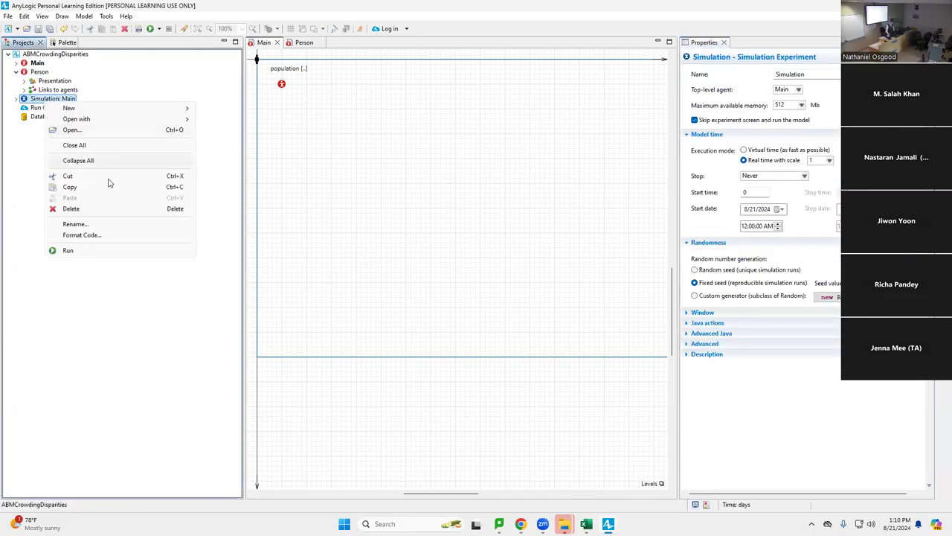
click(143, 28)
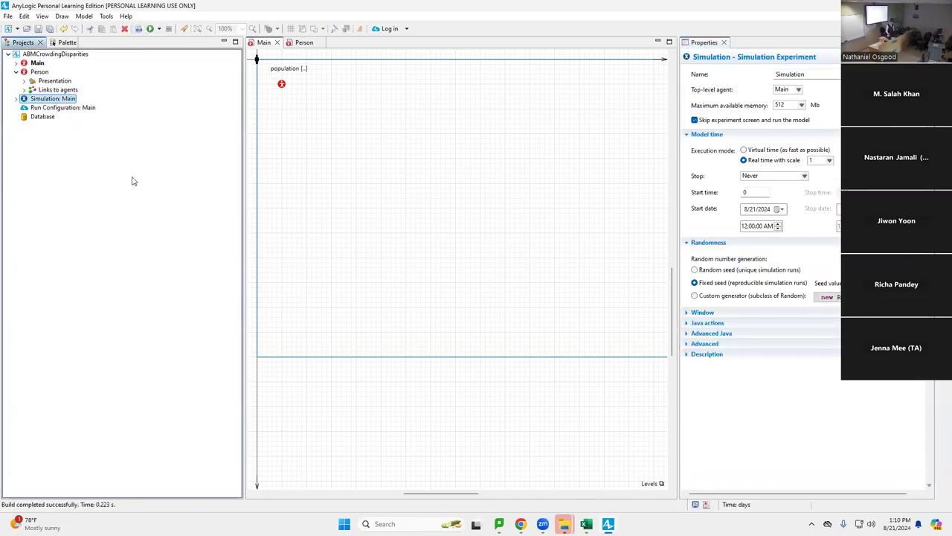
right_click(45, 101)
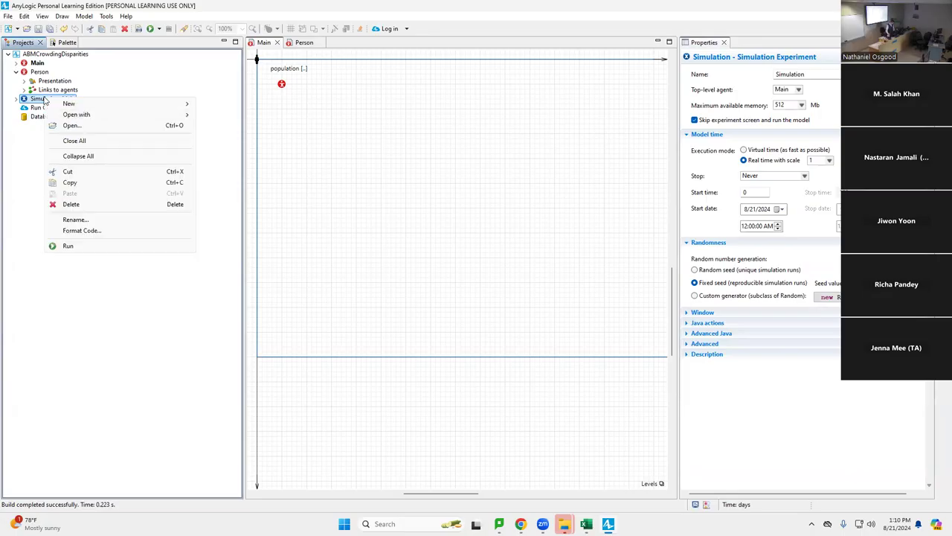
click(109, 245)
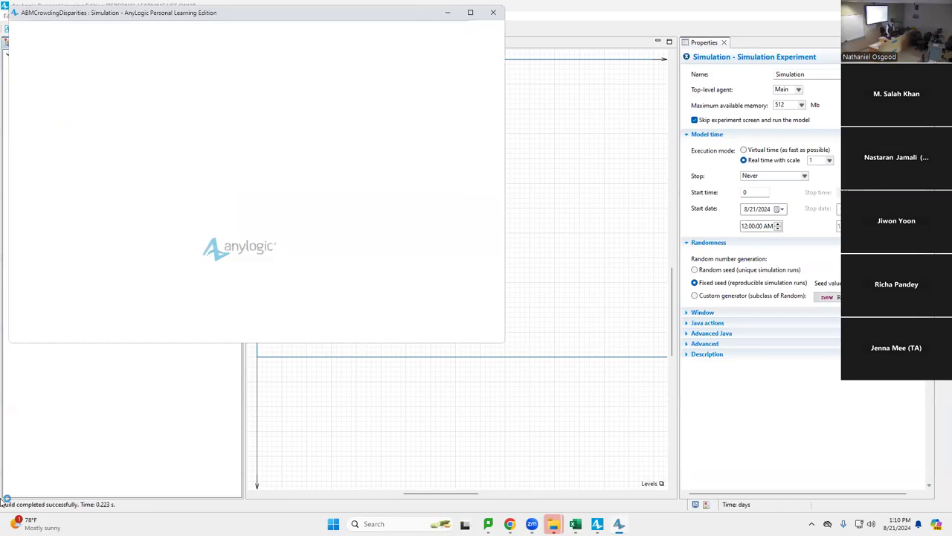
drag(262, 290, 381, 303)
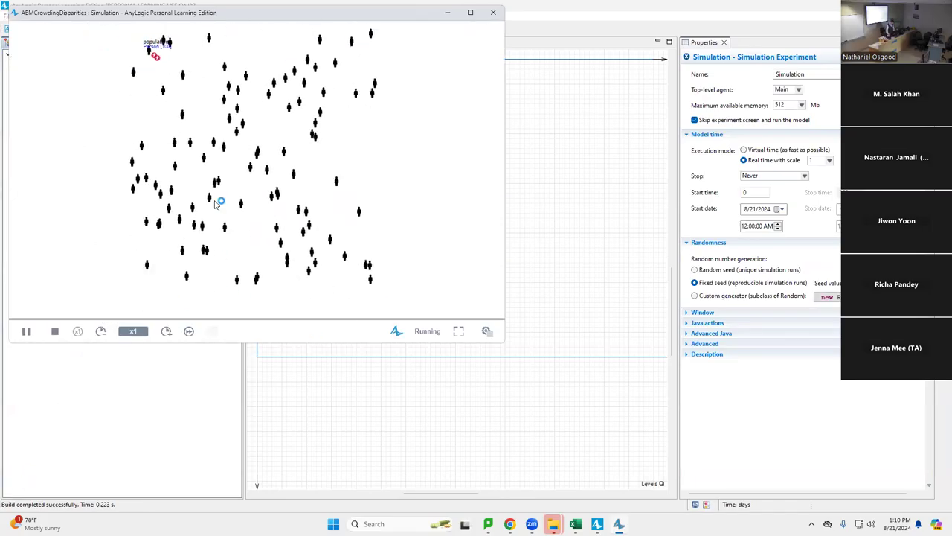
double_click(354, 13)
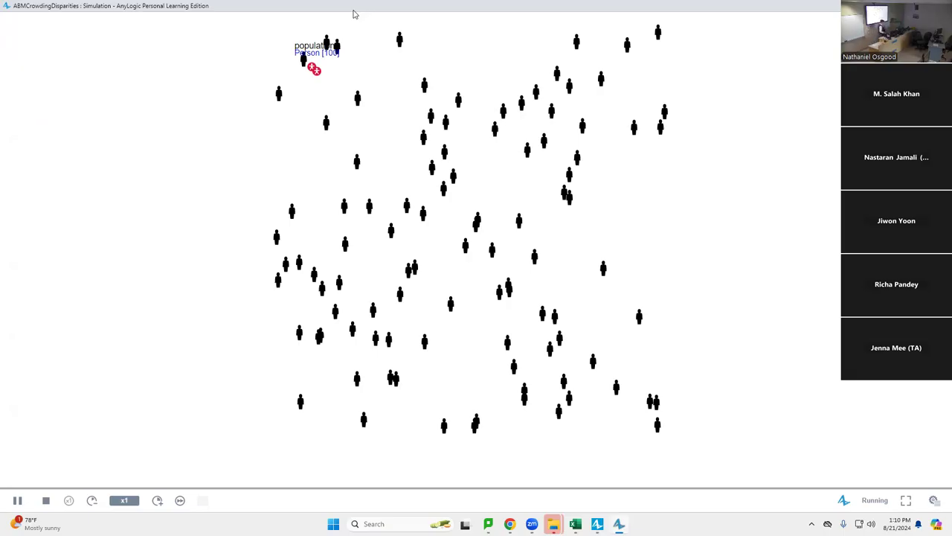
key(alt+F4)
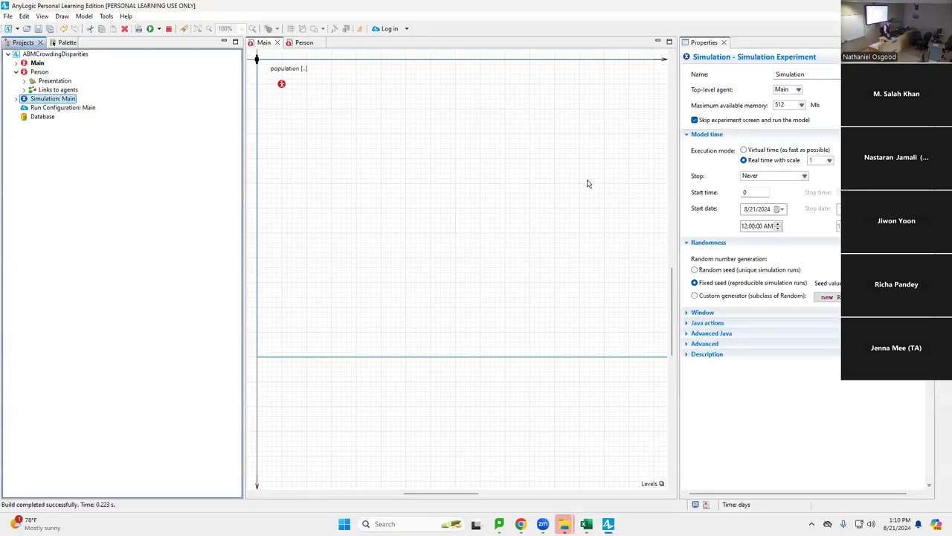
key(alt+Tab)
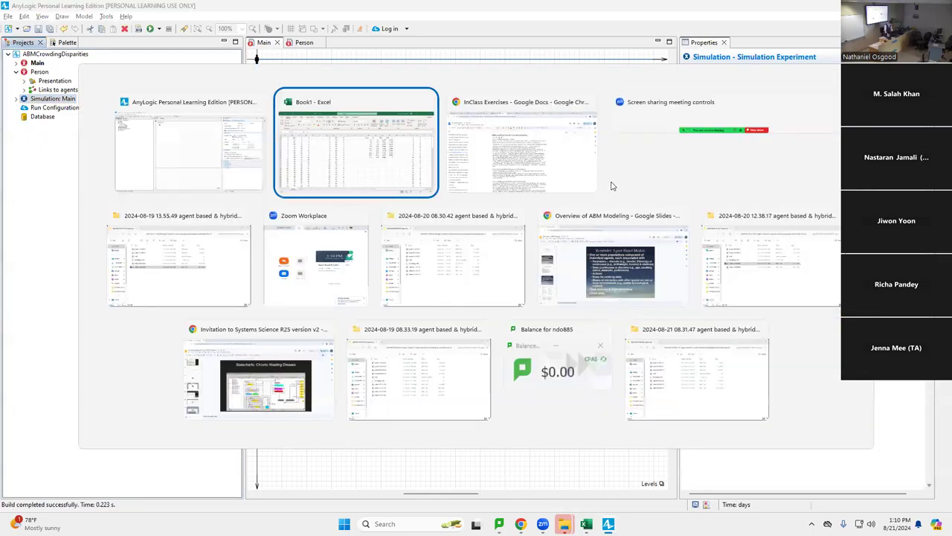
key(Escape)
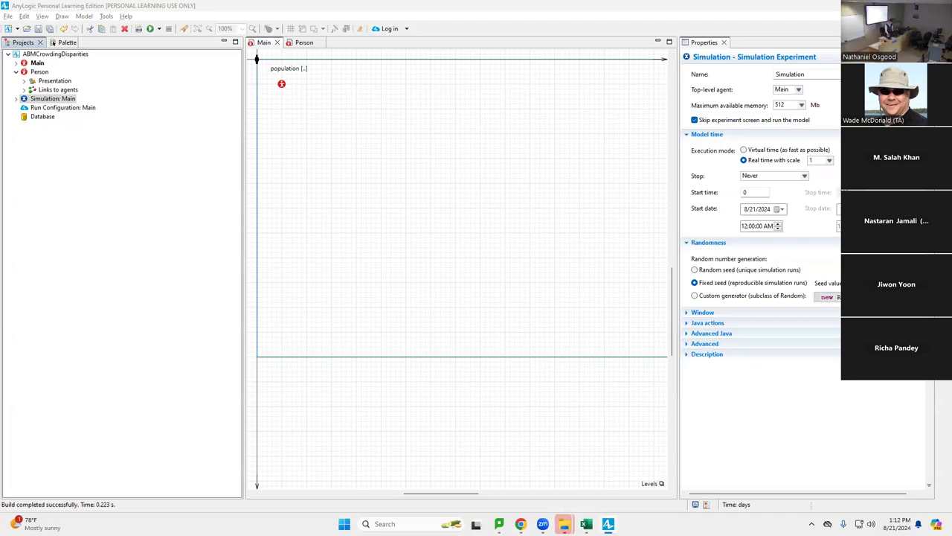
Step: Rename the Simulation experiment as Baseline and review its Randomness settings
click(52, 98)
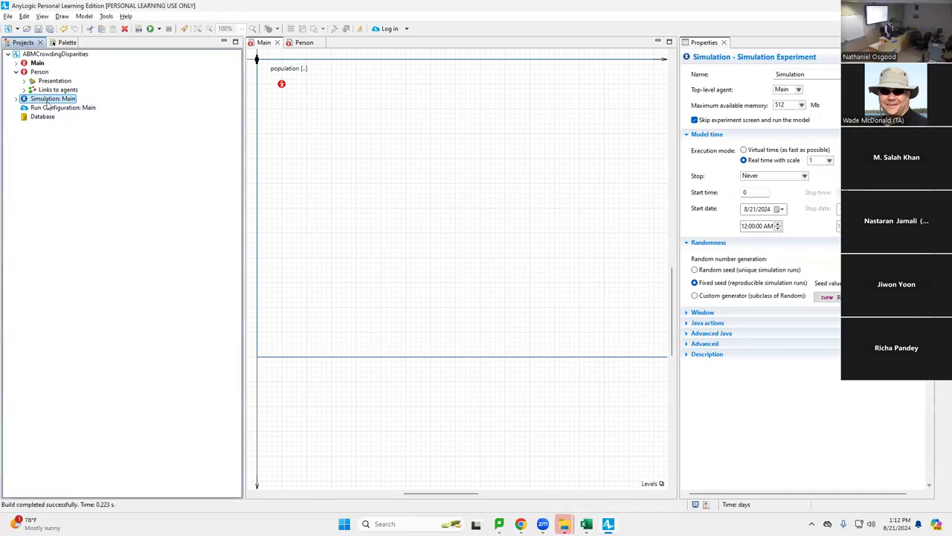
double_click(829, 73)
text(Baseline)
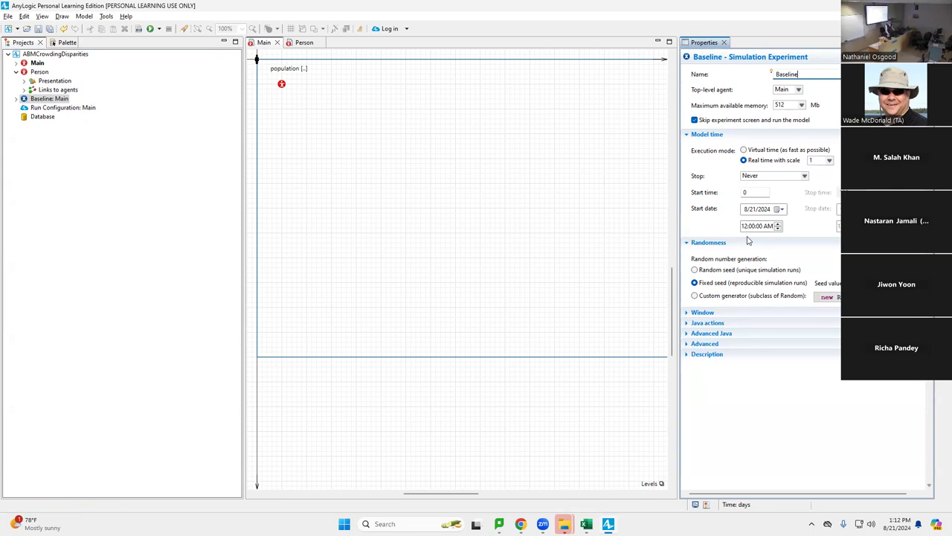
click(688, 243)
click(687, 244)
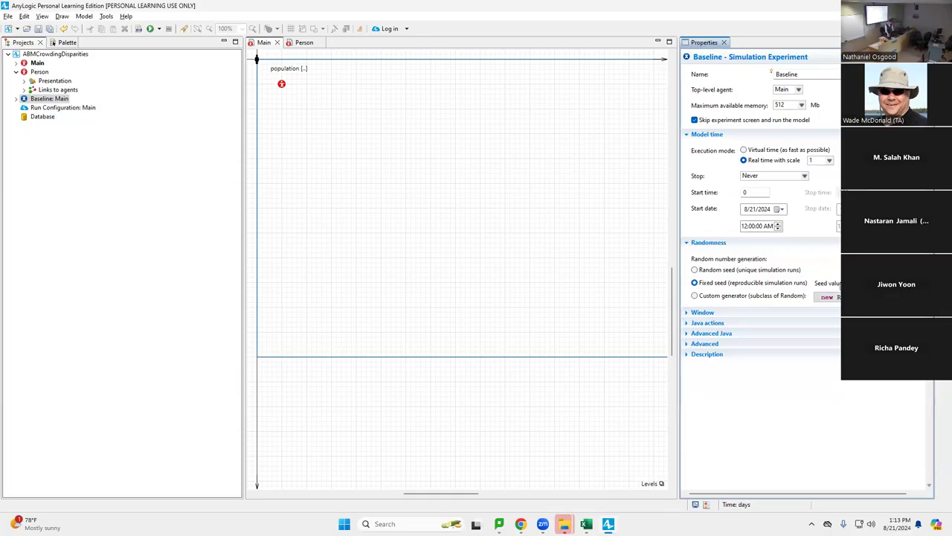
Step: Switch Baseline's random number generation to a random seed and back to a fixed seed, and save the model
click(703, 271)
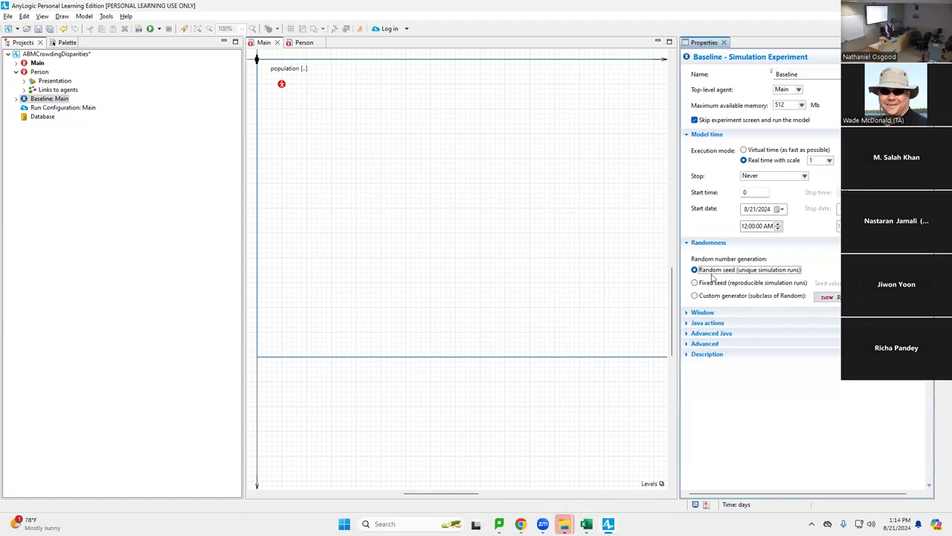
key(ctrl+s)
click(725, 285)
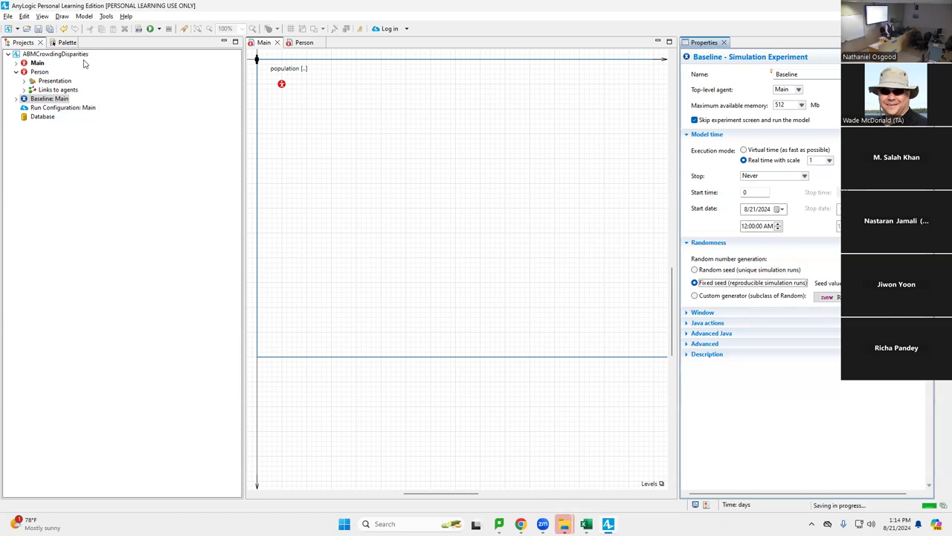
Step: Run the Baseline experiment three times with the fixed seed, compare the agents' placement between runs, and close each run
right_click(56, 99)
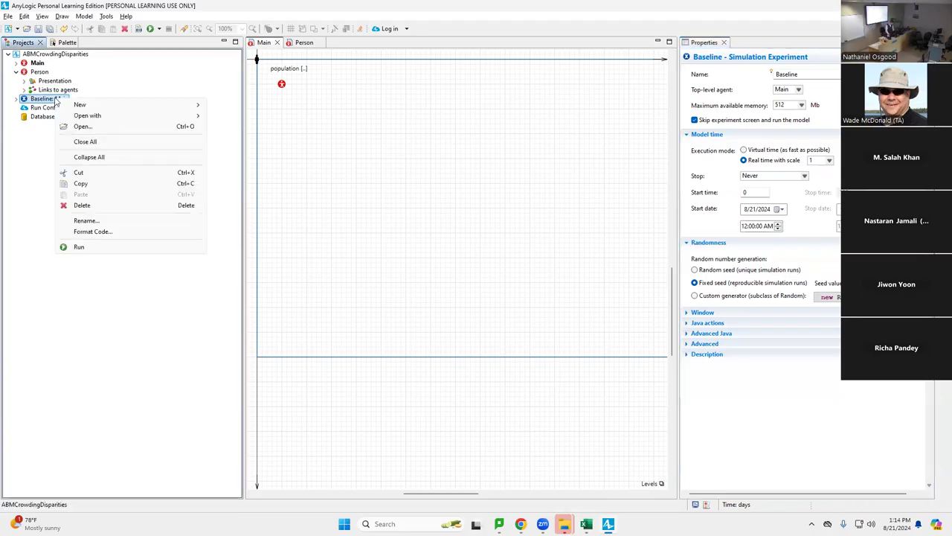
click(116, 246)
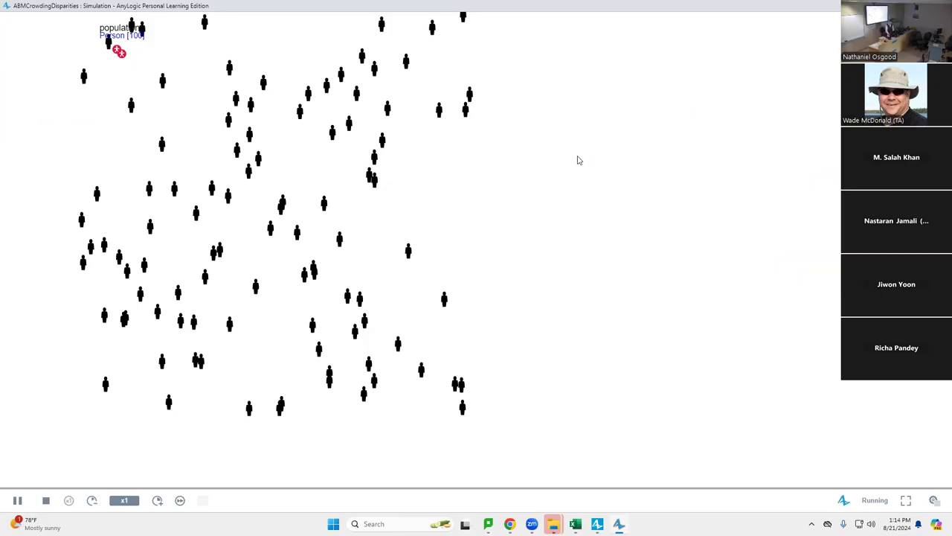
click(942, 5)
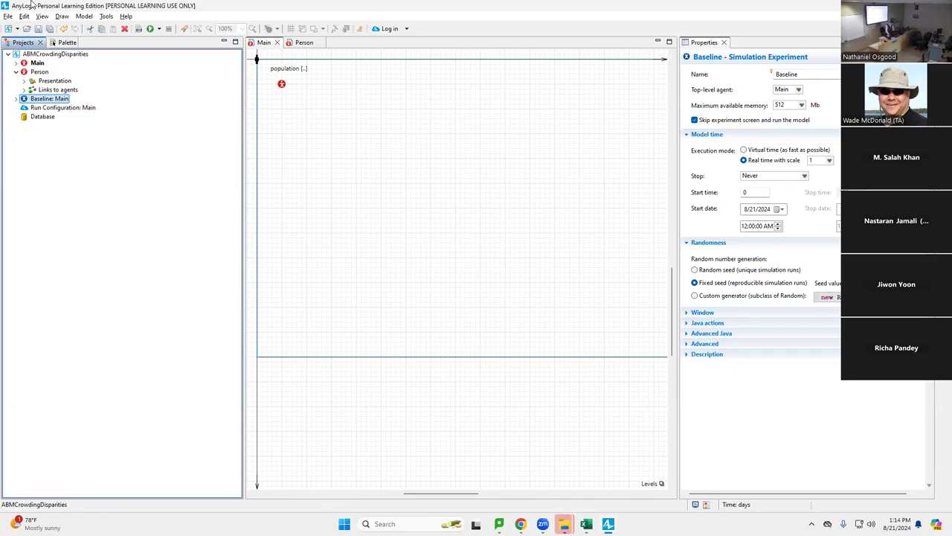
right_click(37, 101)
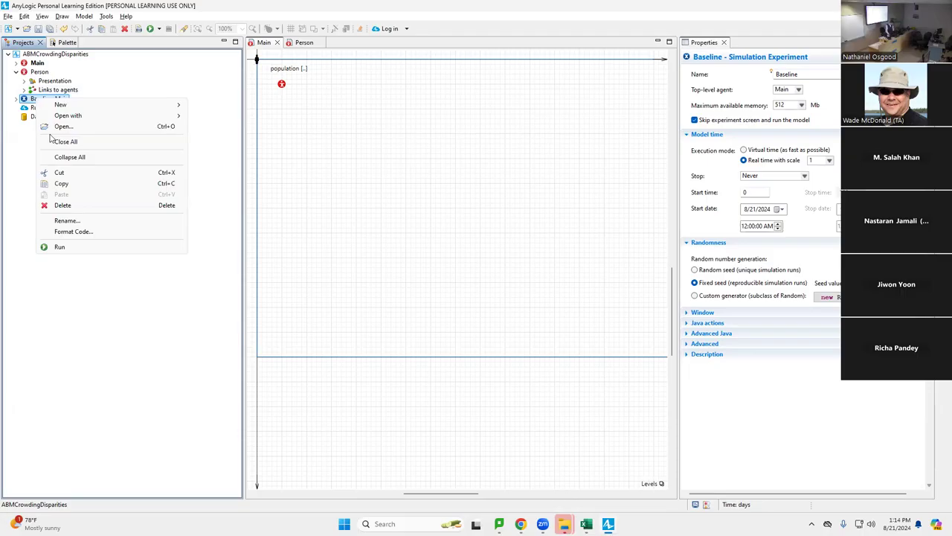
click(60, 247)
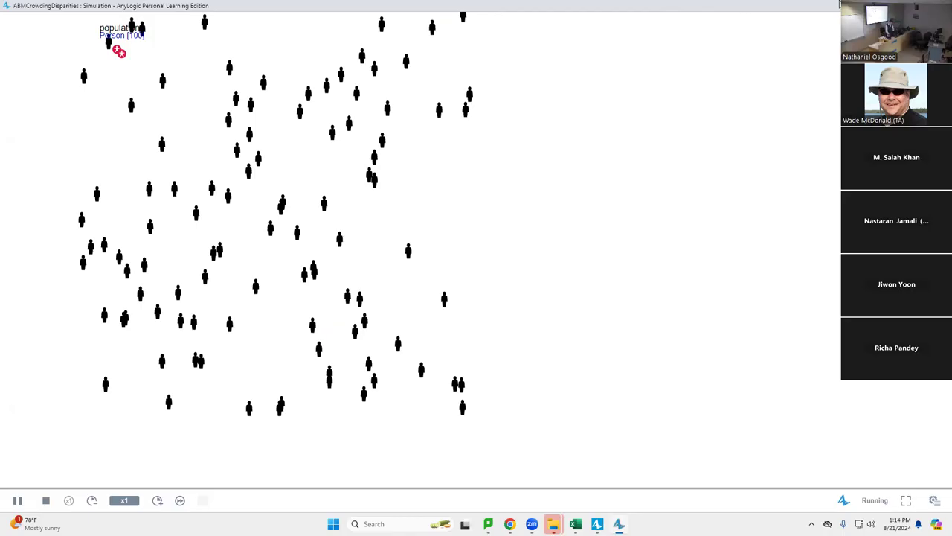
click(941, 6)
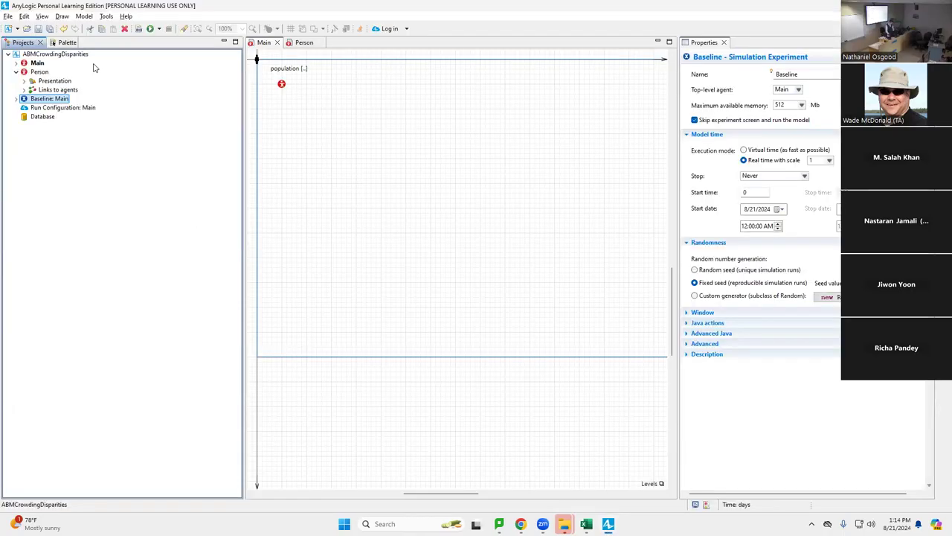
right_click(57, 99)
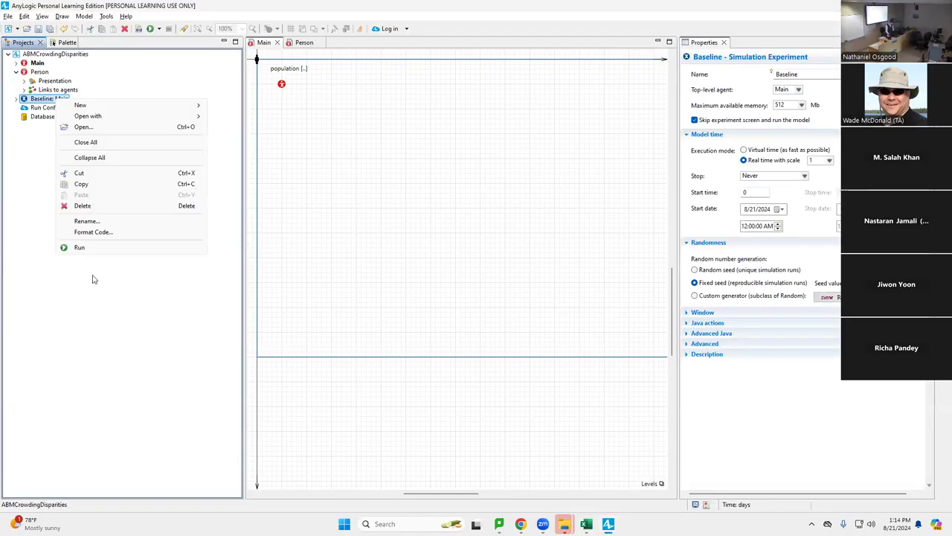
click(123, 250)
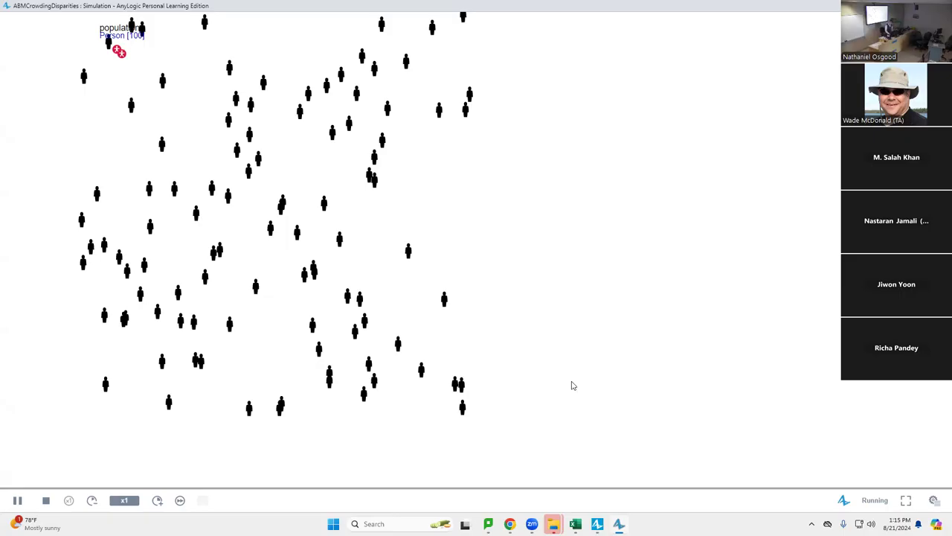
key(alt+F4)
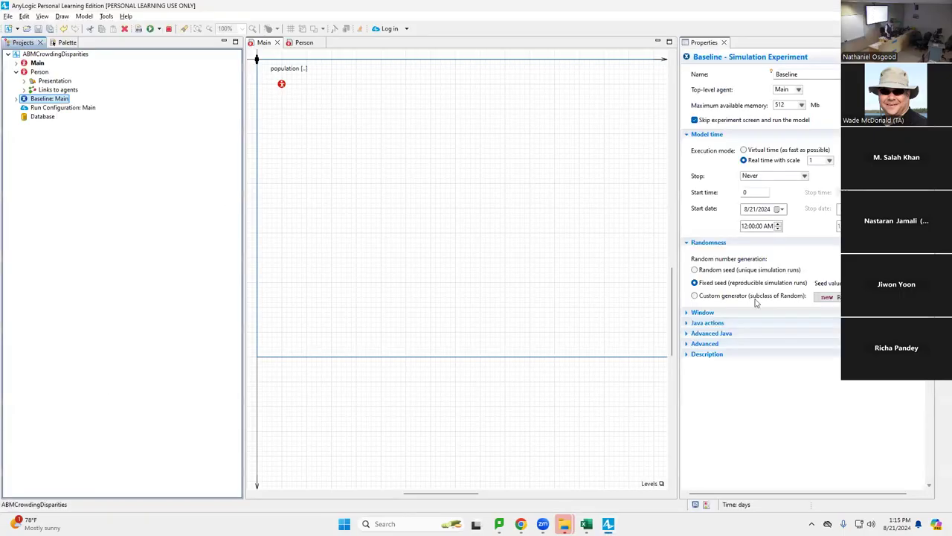
Step: Set Baseline's random number generation to a random seed, run the experiment to examine the agents' placement, and close the run
click(695, 270)
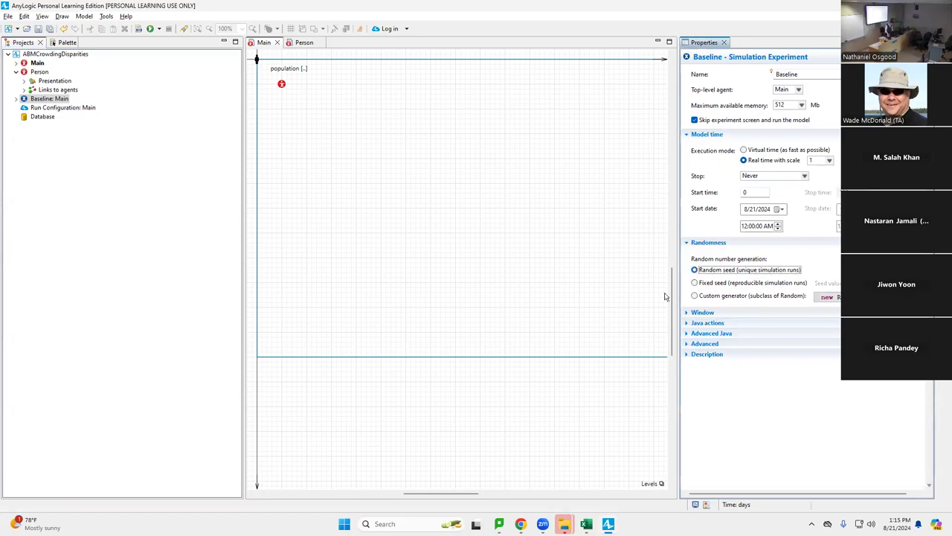
click(30, 100)
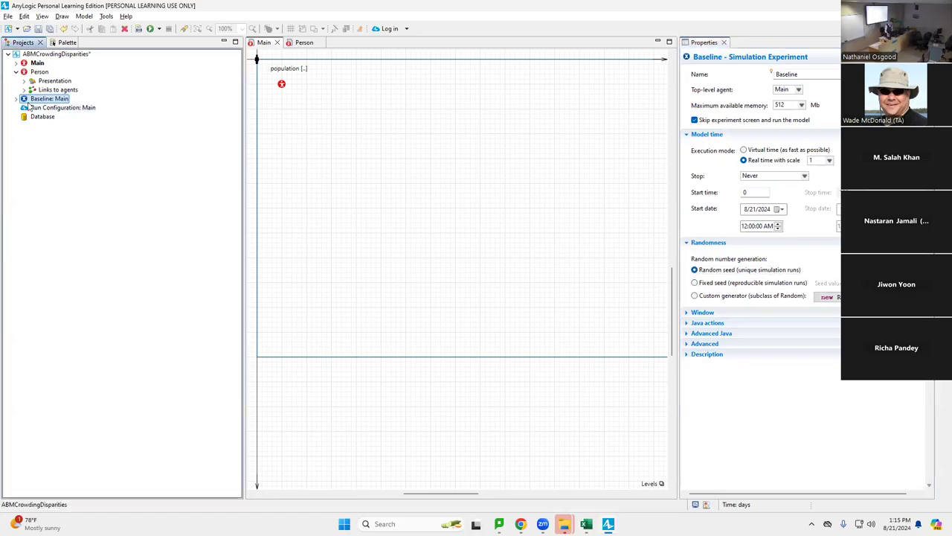
right_click(28, 106)
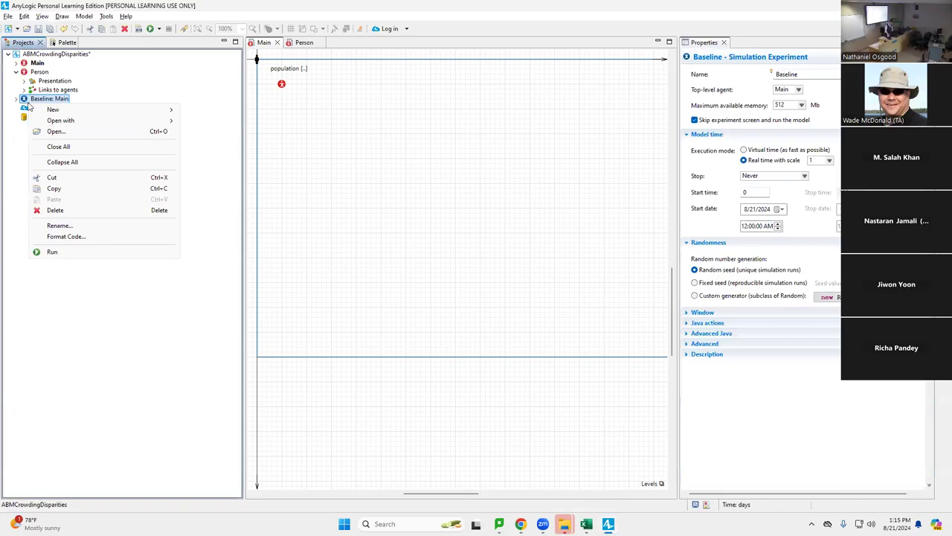
click(99, 253)
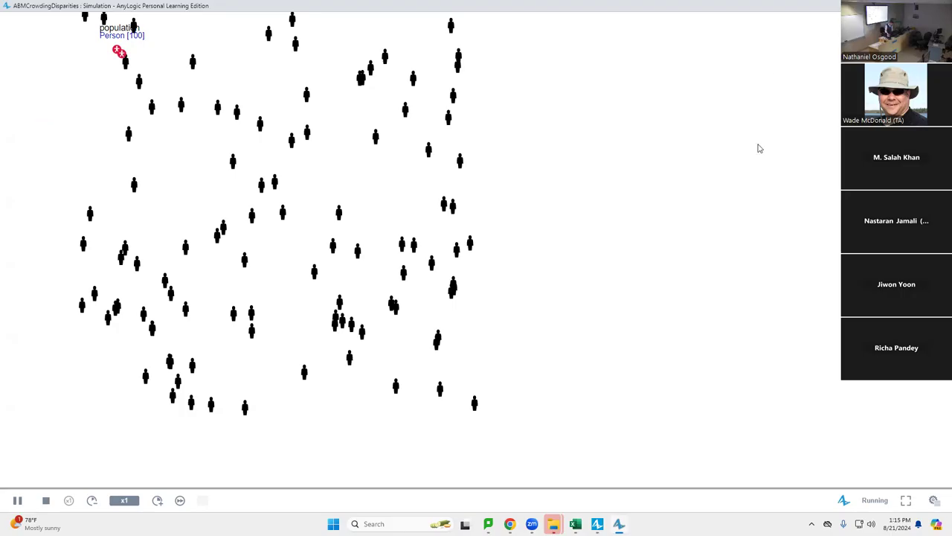
key(alt+F4)
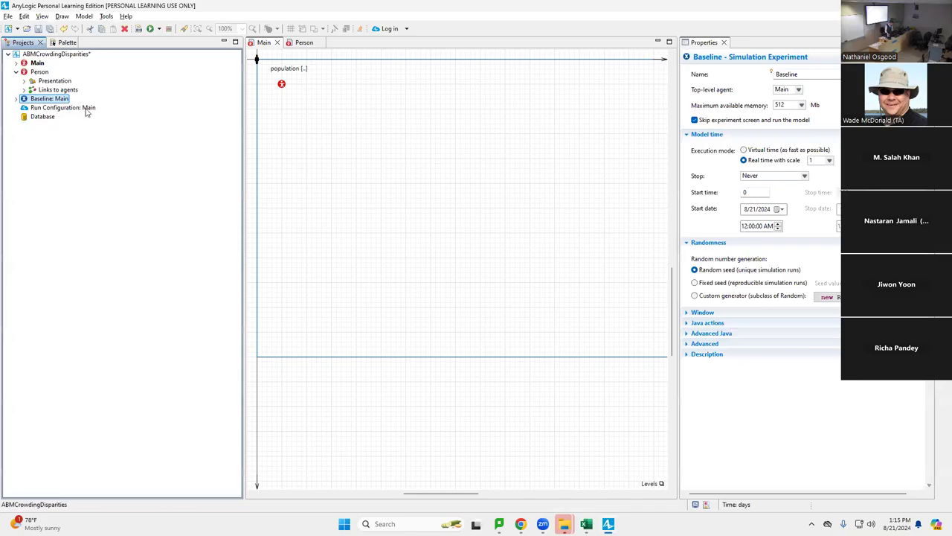
Step: Run Baseline twice more to compare the agents' placement under the random seed, closing each run, and save the model
right_click(65, 101)
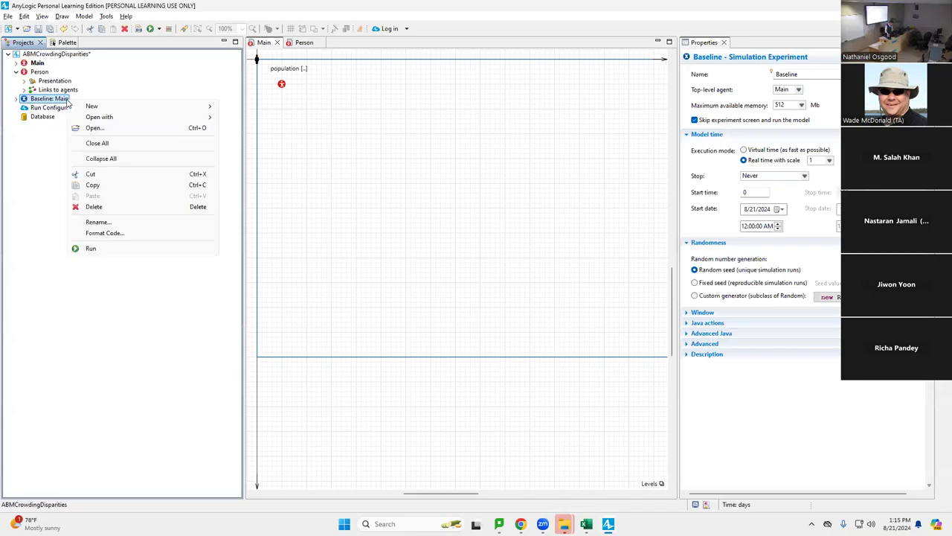
click(115, 248)
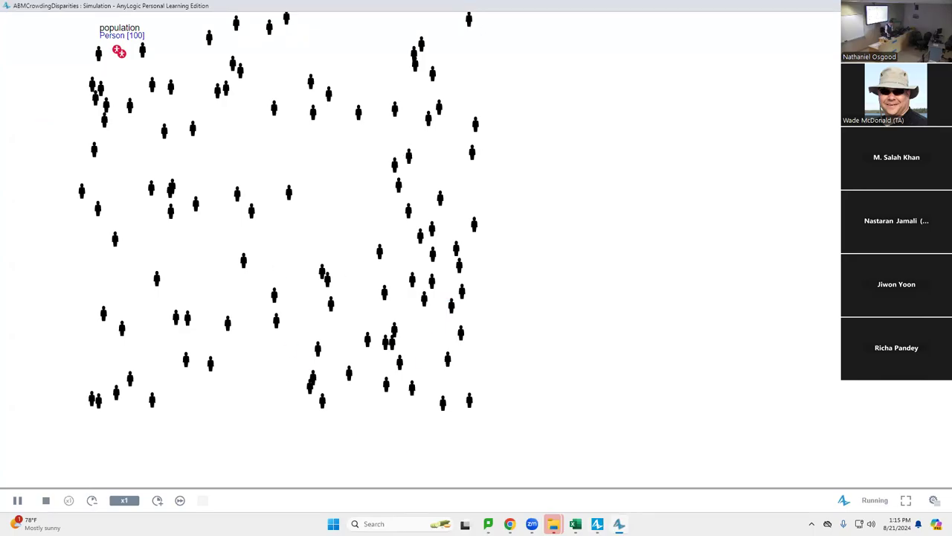
key(alt+F4)
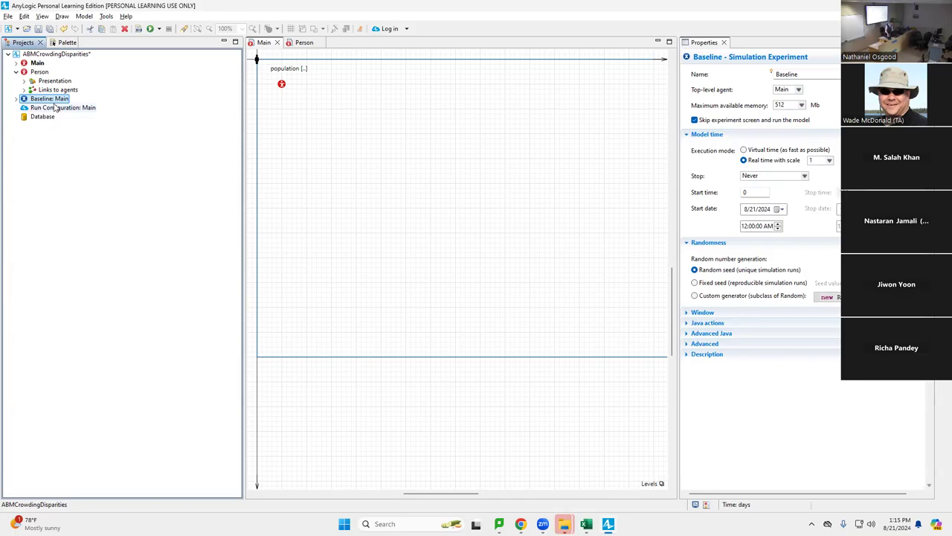
right_click(54, 99)
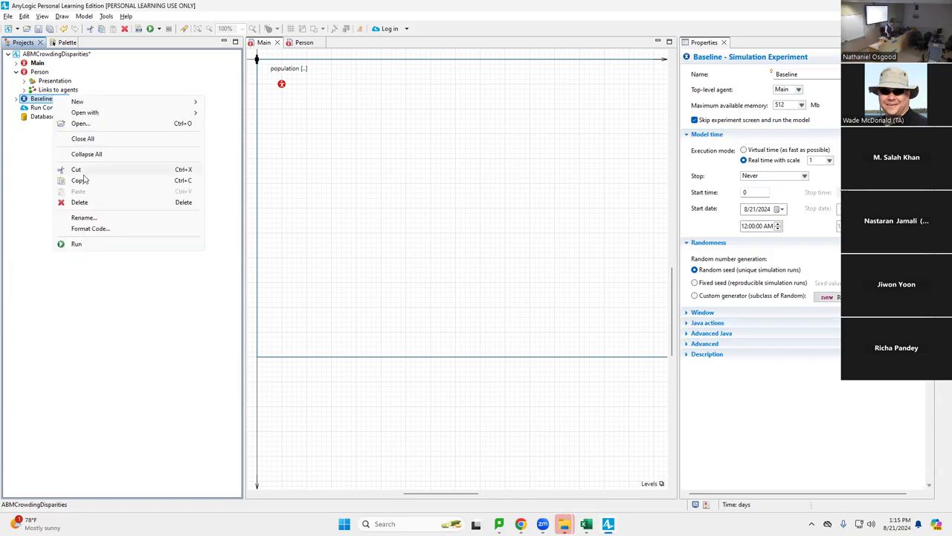
click(76, 244)
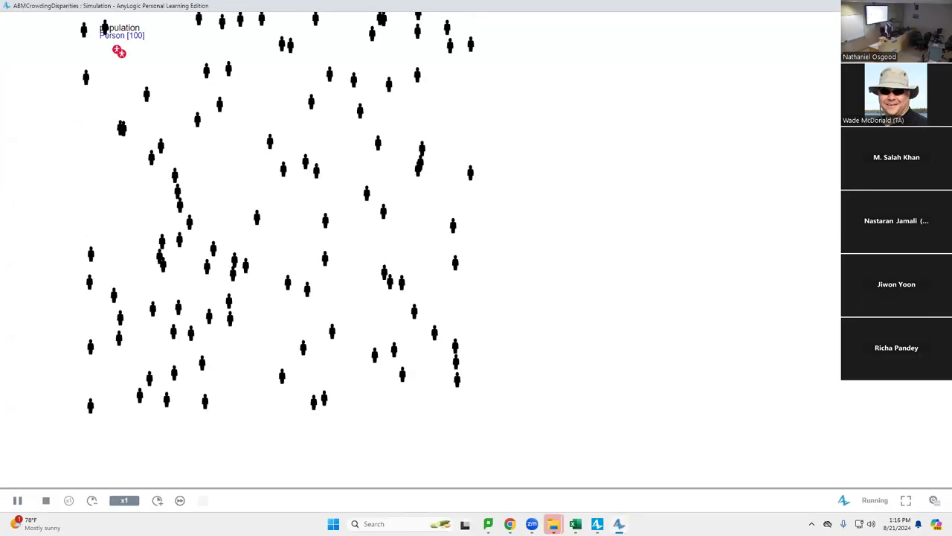
key(alt+F4)
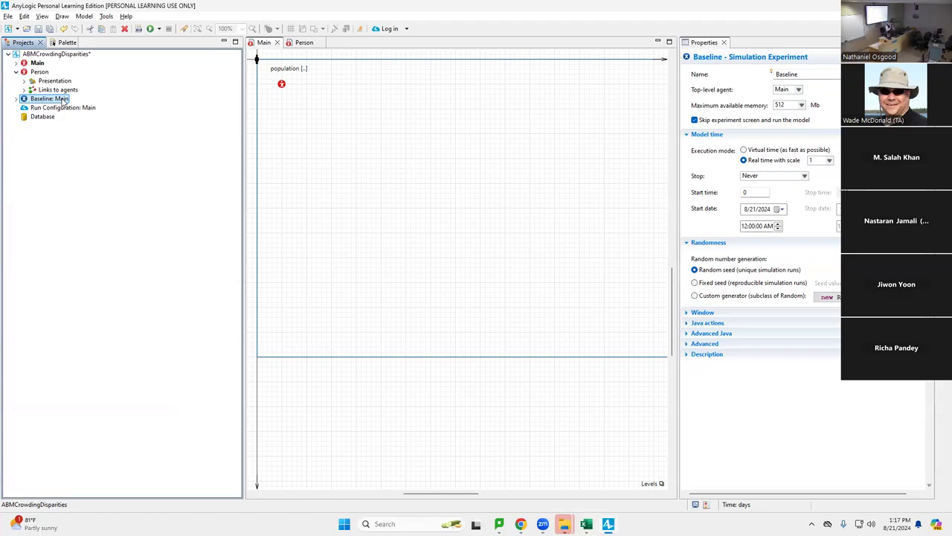
key(ctrl+s)
Step: Add a parameter named populationSize to Main, just below the population of Person agents
click(61, 44)
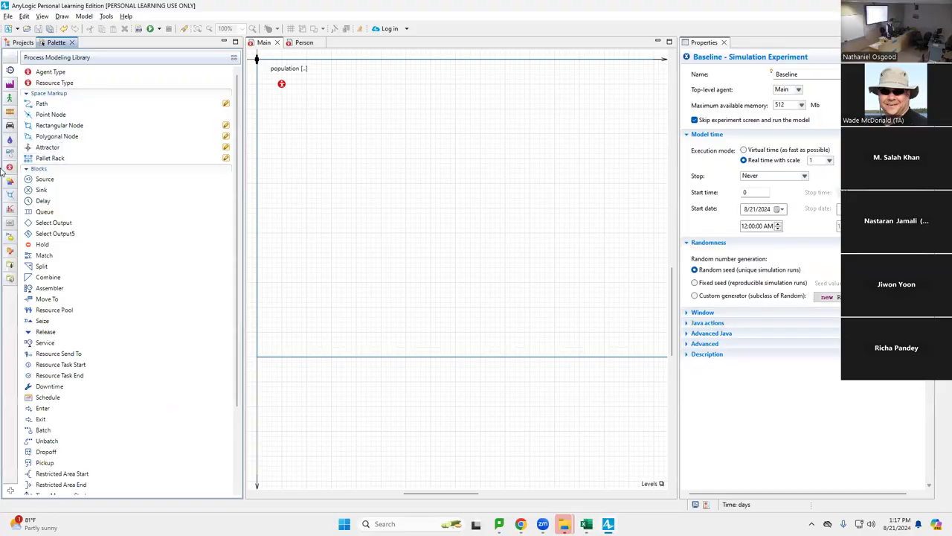
click(10, 97)
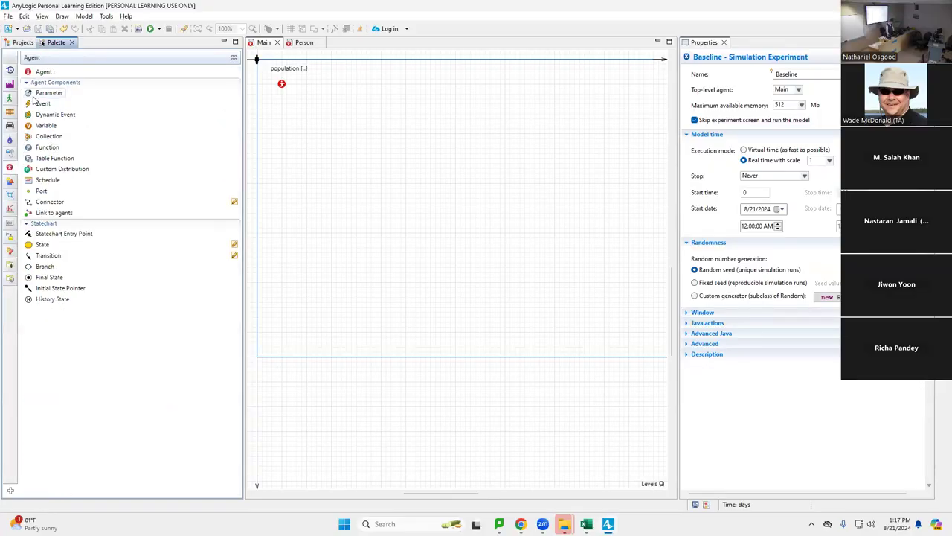
mouse_move(33, 100)
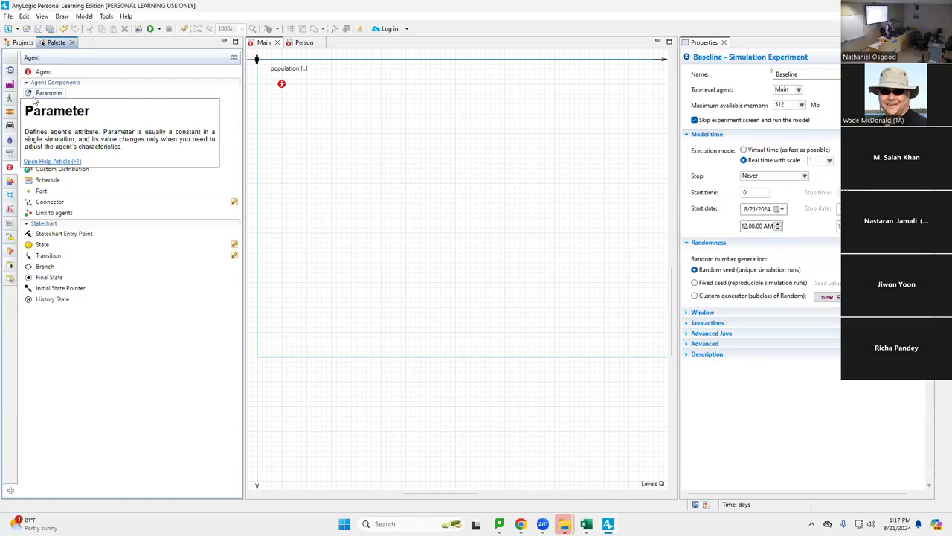
drag(34, 100, 282, 102)
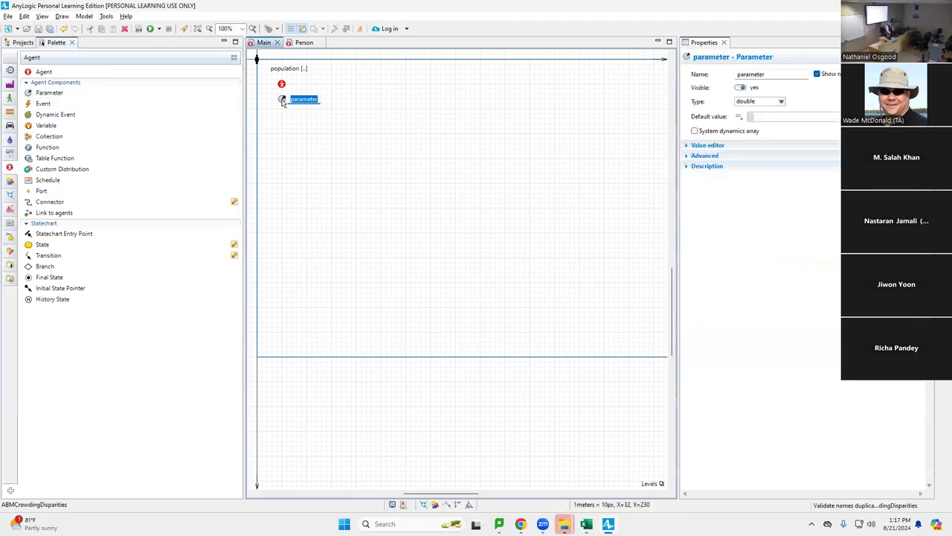
text(populationSize)
key(Return)
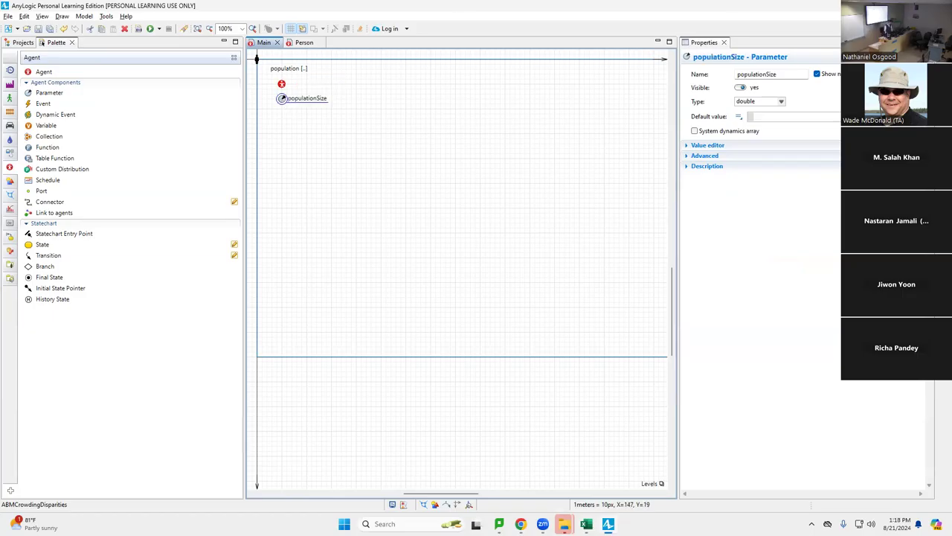
Step: Set the populationSize parameter's type to int and its default value to 100
click(779, 105)
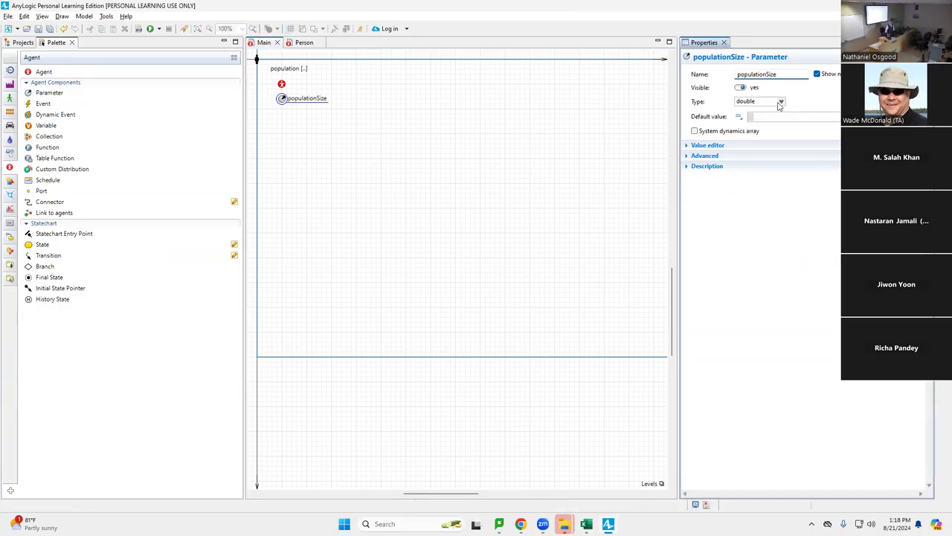
click(779, 104)
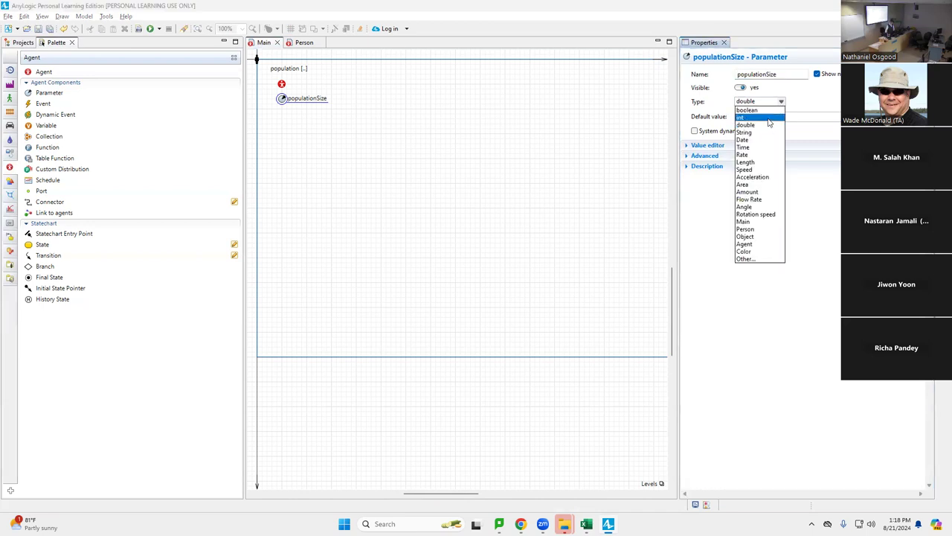
click(769, 117)
click(769, 117)
text(100)
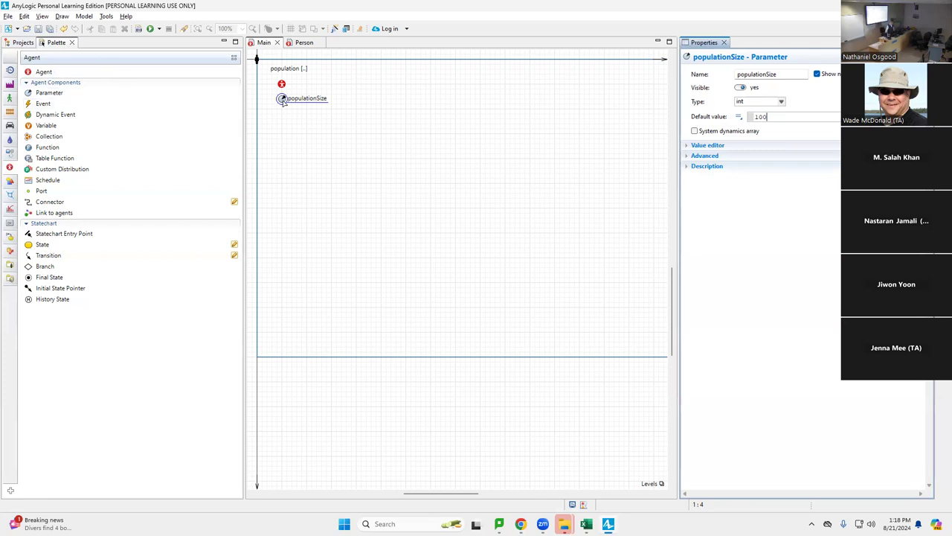
Step: Check Baseline's populationSize parameter, and add a simulation experiment named Population1000 to the ABMCrowdingDisparities model
click(21, 42)
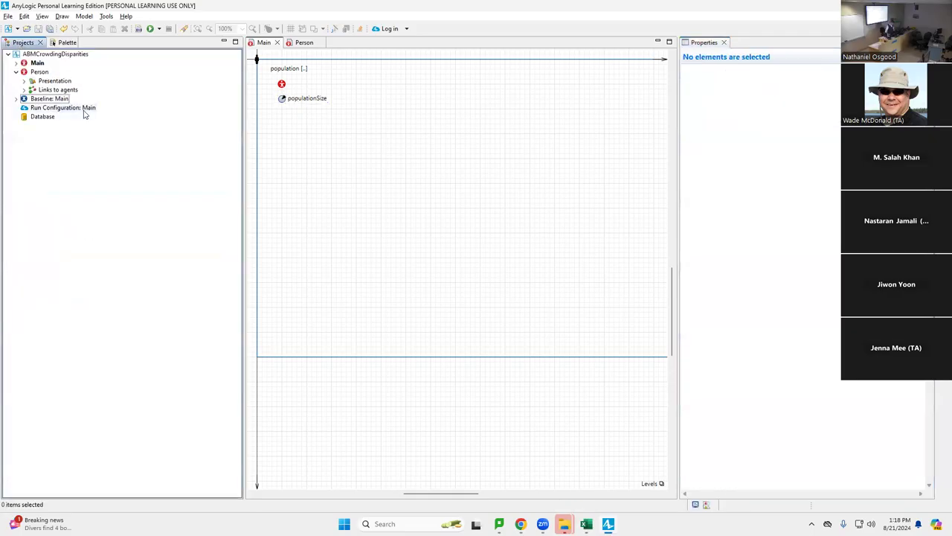
click(63, 101)
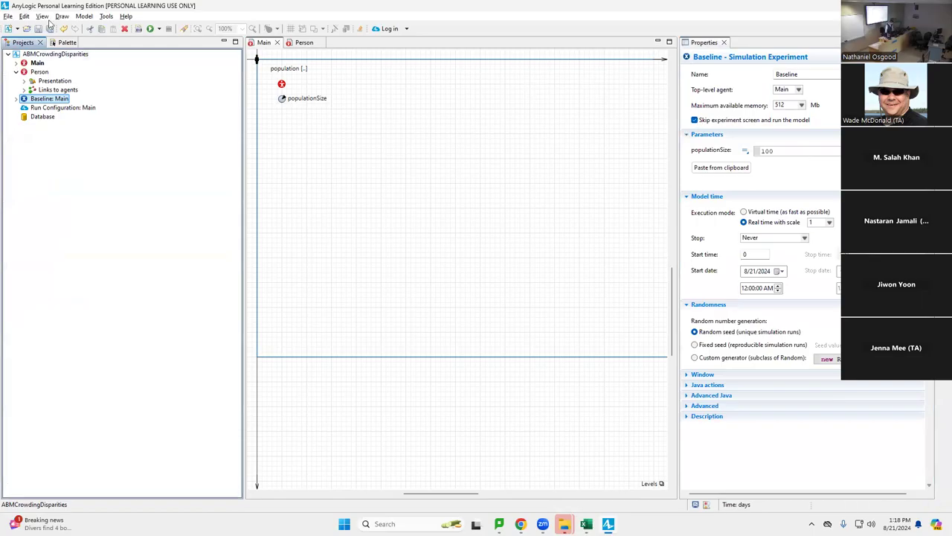
right_click(66, 58)
mouse_move(112, 61)
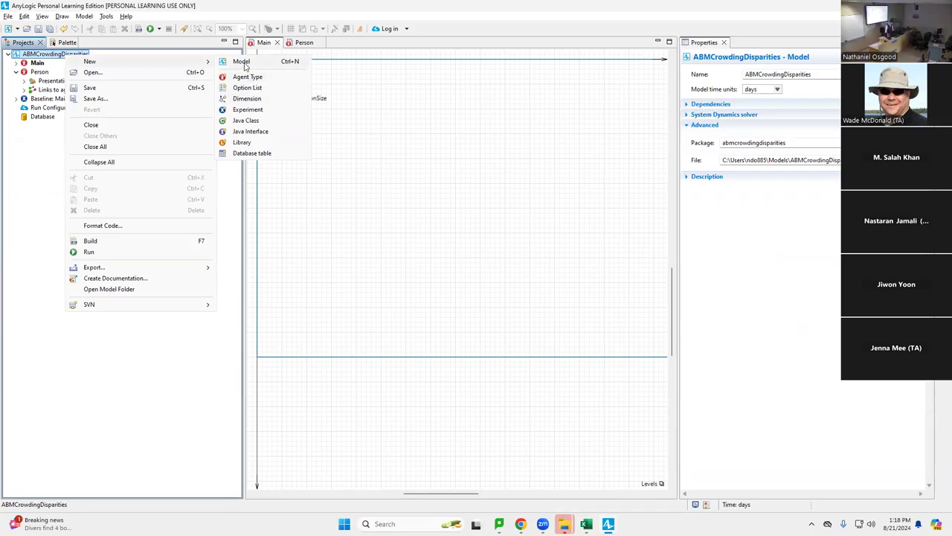
click(247, 110)
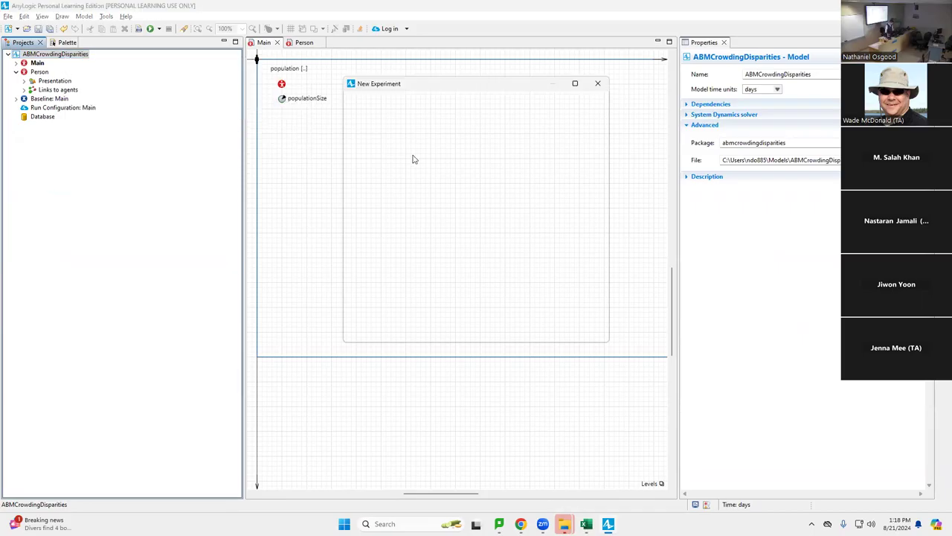
text(Population1000)
click(533, 331)
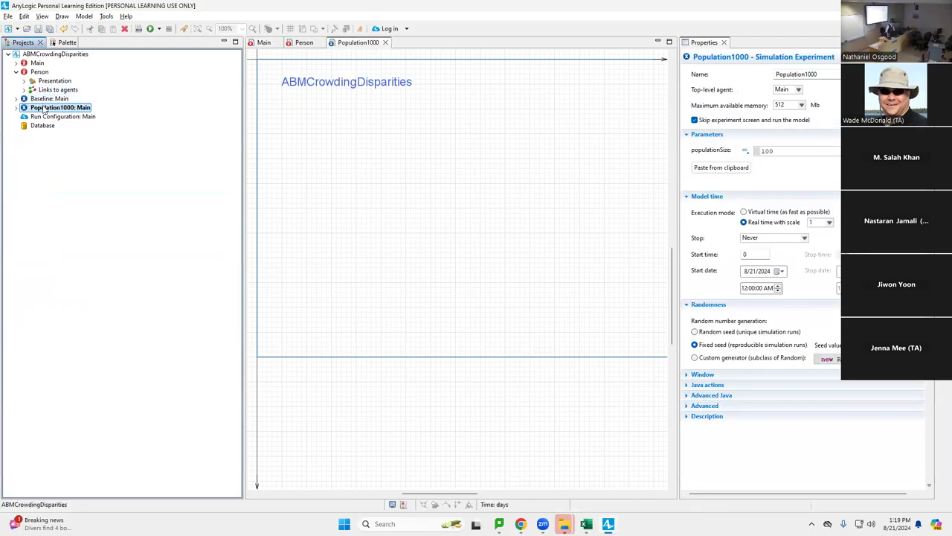
Step: Set populationSize to 1000 in the Population1000 experiment and rename the experiment BaselinePopulation1000
click(801, 151)
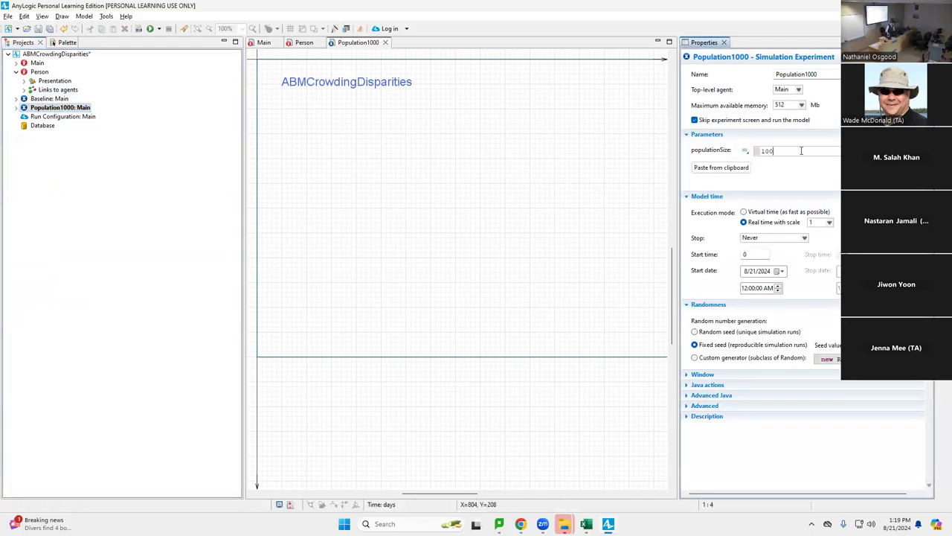
text(0)
key(Tab)
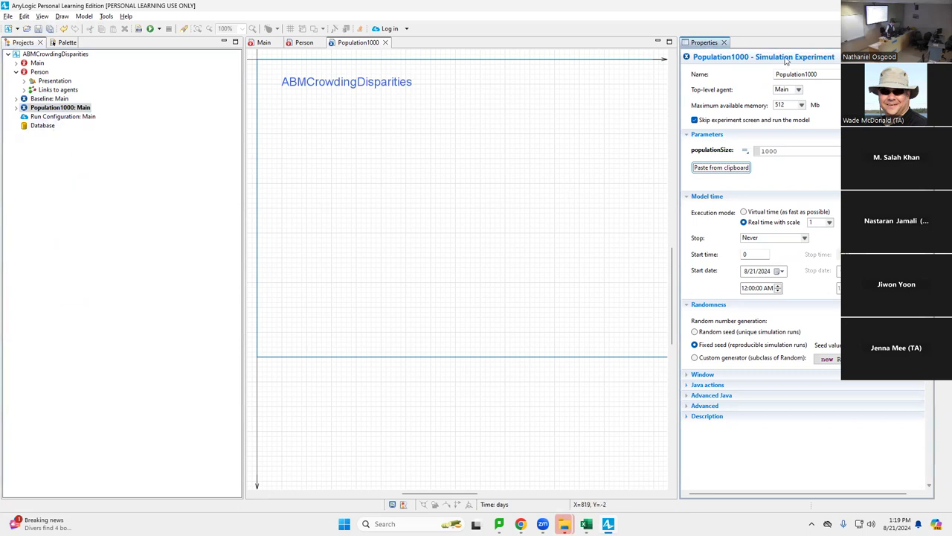
click(831, 72)
key(Home)
text(Baseline)
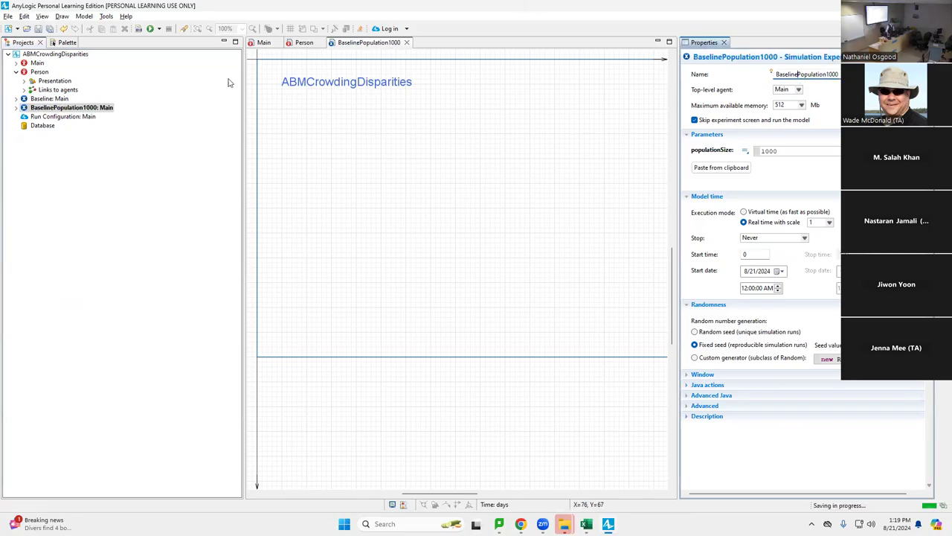
Step: Run the BaselinePopulation1000 experiment to examine how many Person agents are created, and close the run
right_click(69, 108)
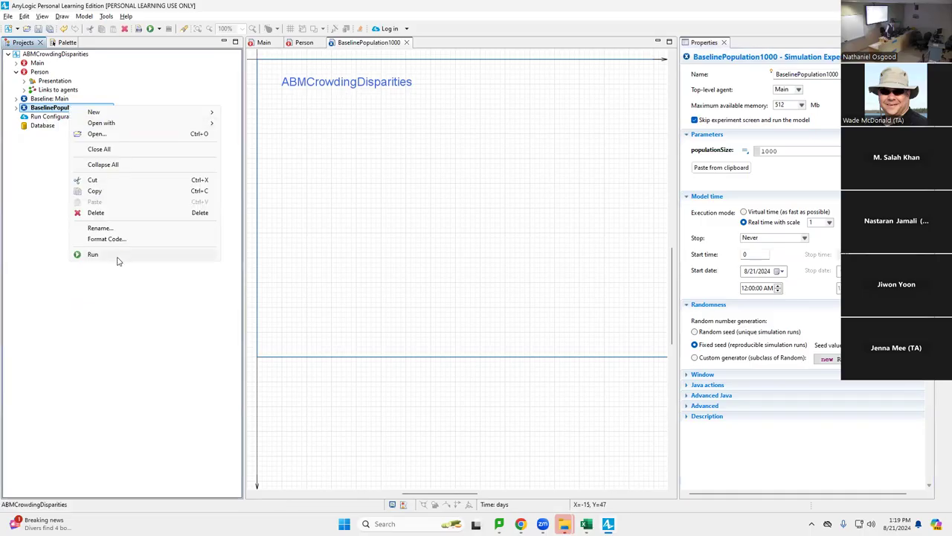
click(117, 256)
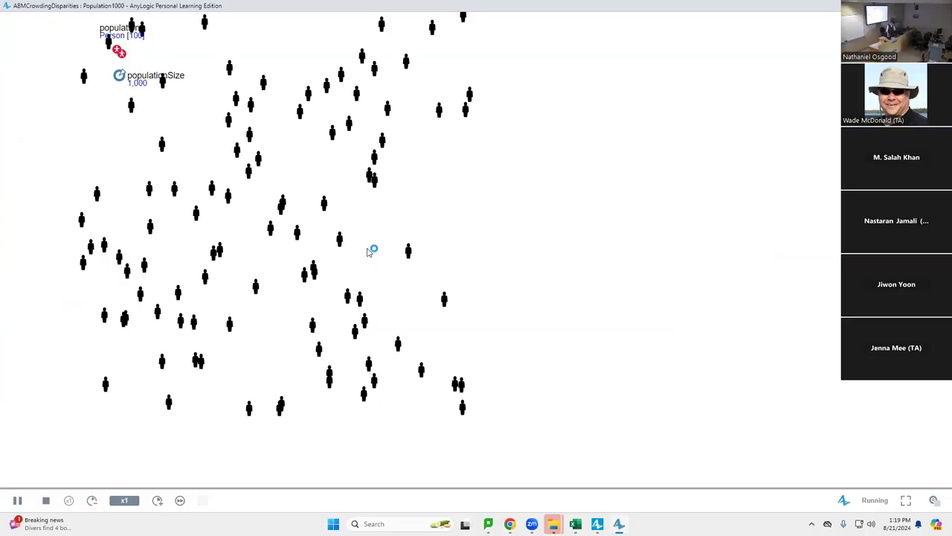
key(alt+F4)
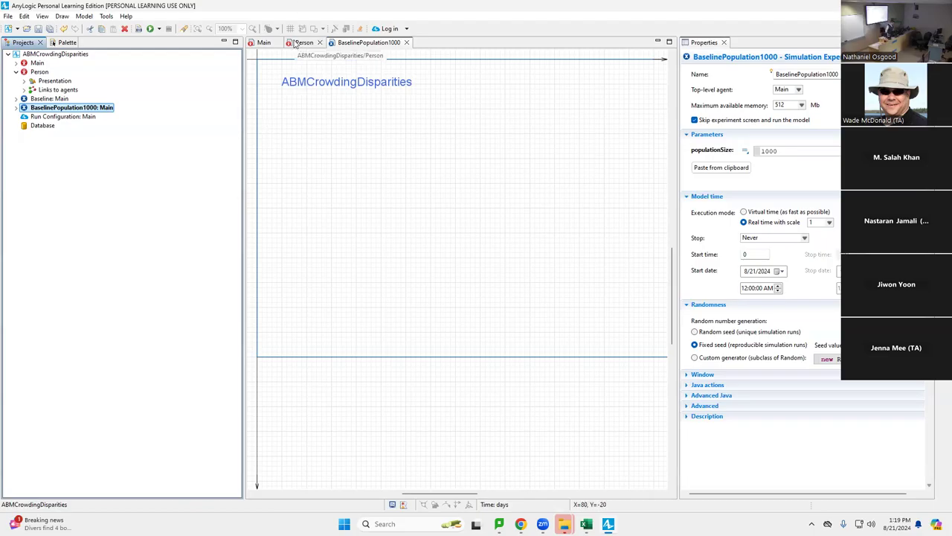
Step: Set the initial number of agents of Main's Person population to populationSize, and build the model
click(263, 42)
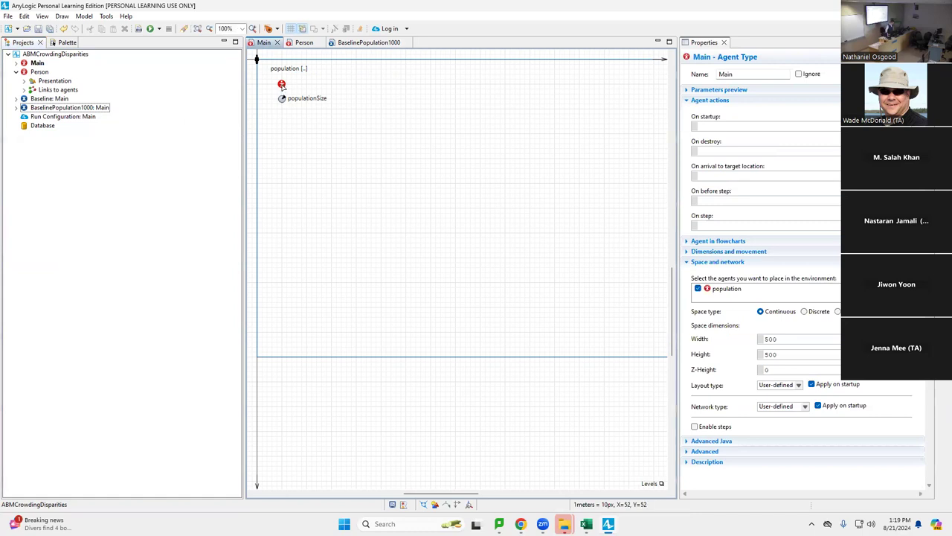
click(282, 84)
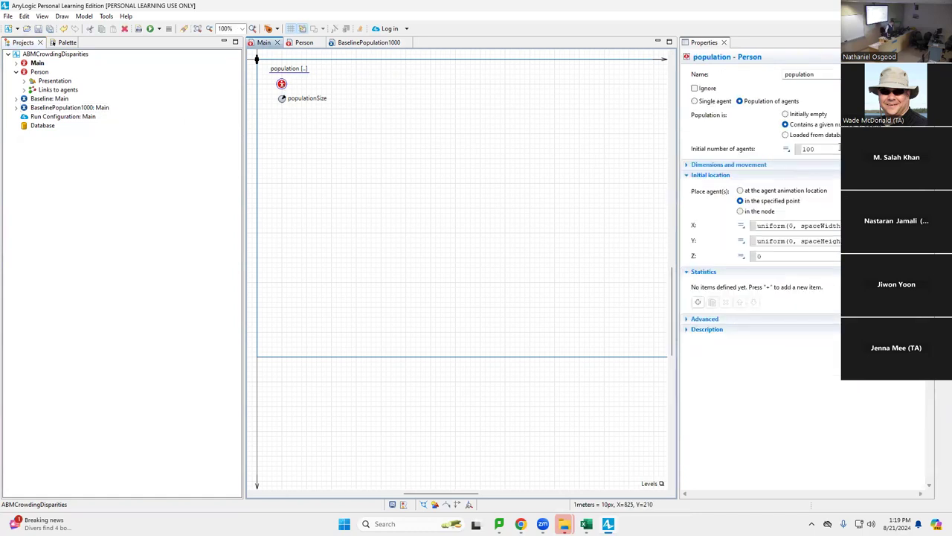
click(840, 148)
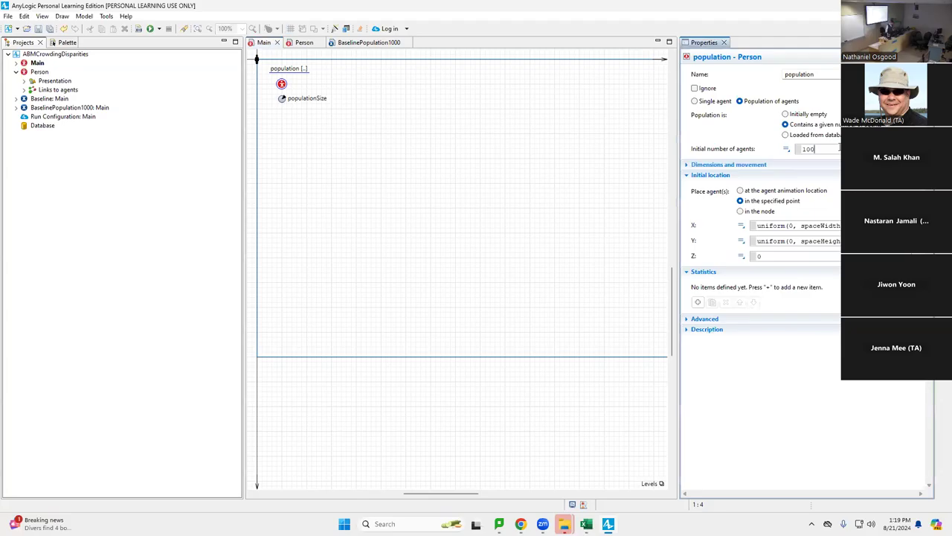
key(BackSpace)
key(BackSpace)
key(BackSpace)
text(population)
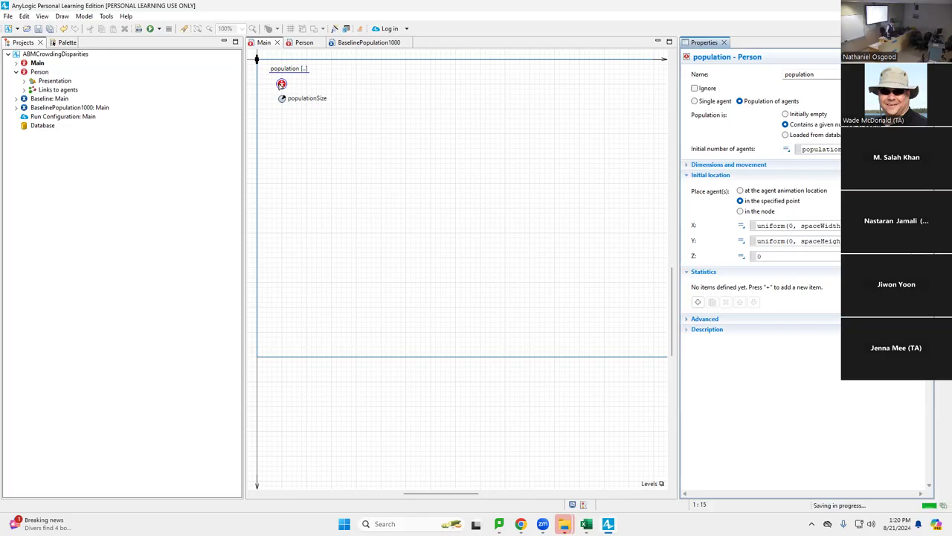
click(137, 28)
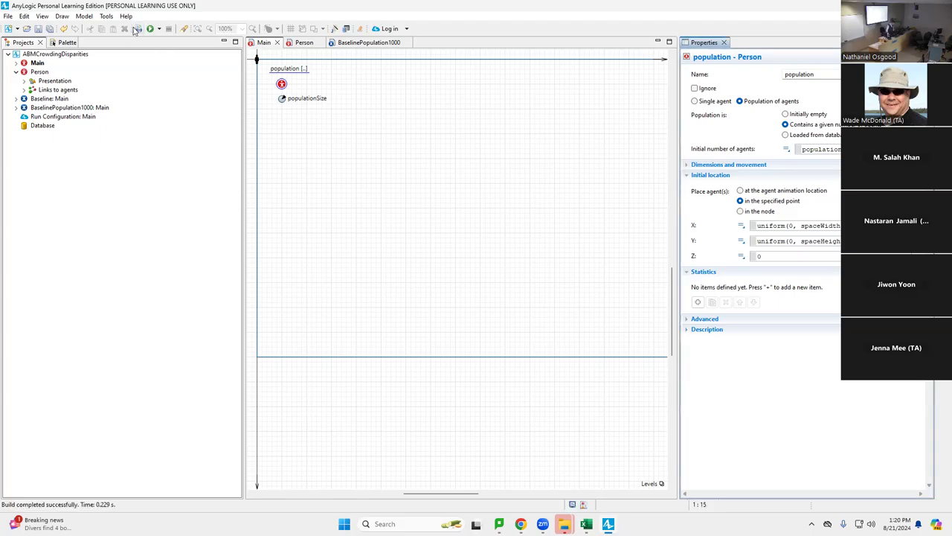
Step: Run BaselinePopulation1000 again to examine the population generated from the populationSize parameter, and close the run
right_click(49, 108)
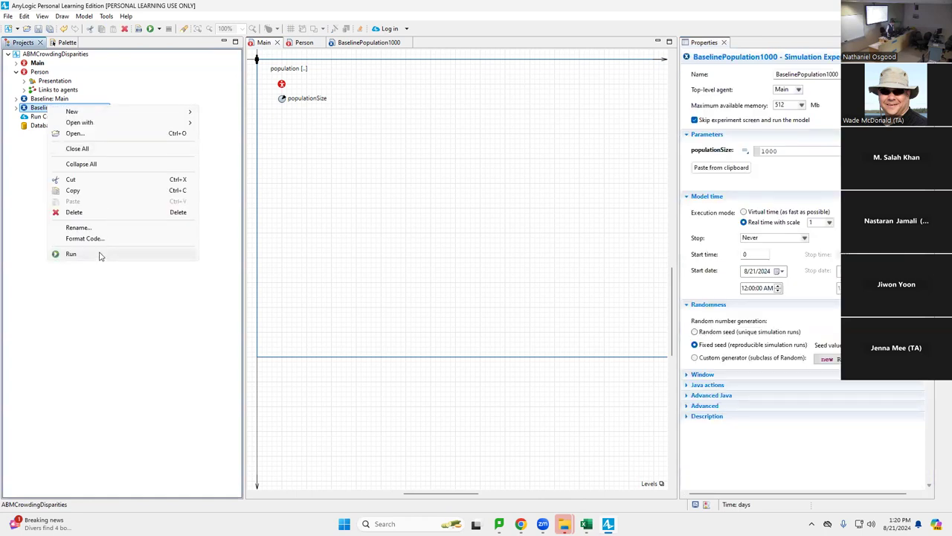
click(70, 253)
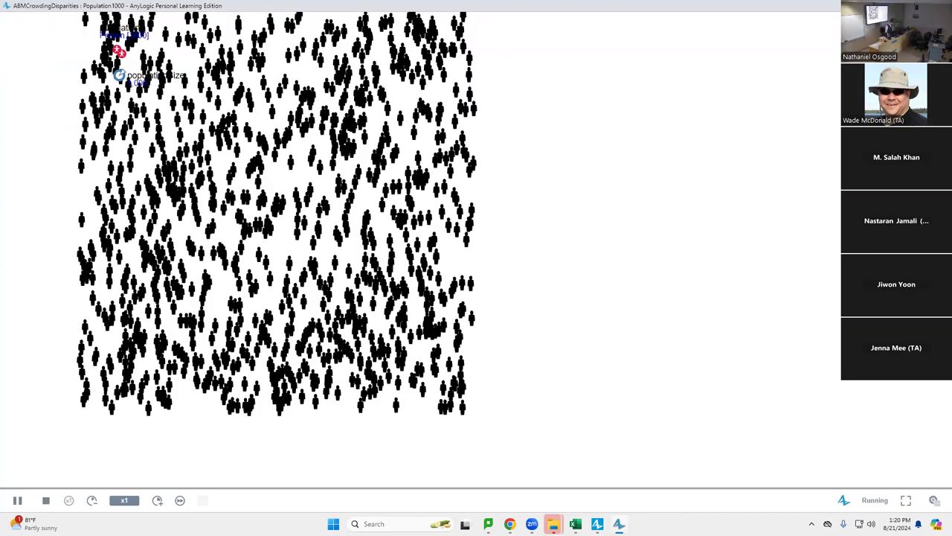
key(alt+F4)
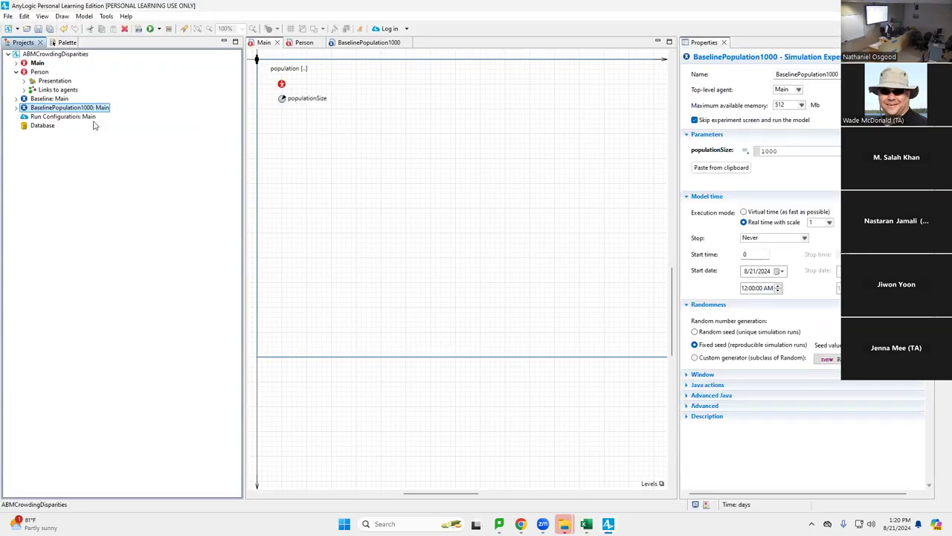
Step: Run the Baseline experiment to compare its population with that of BaselinePopulation1000, and close the run
right_click(72, 106)
click(69, 99)
right_click(68, 99)
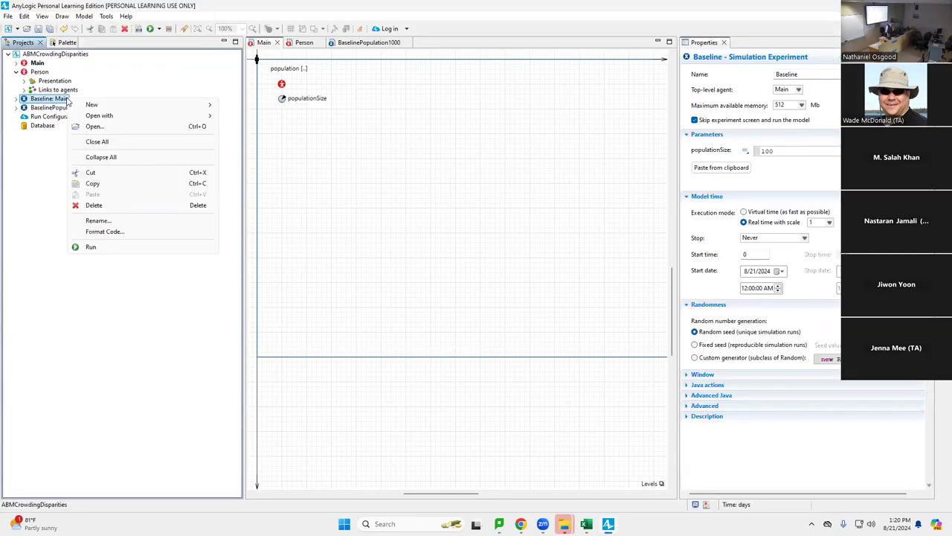
click(132, 247)
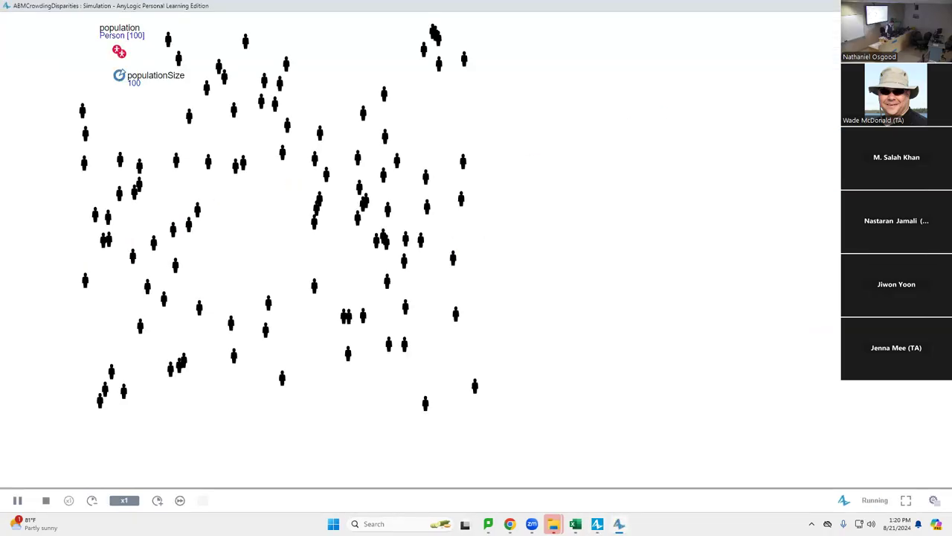
key(alt+F4)
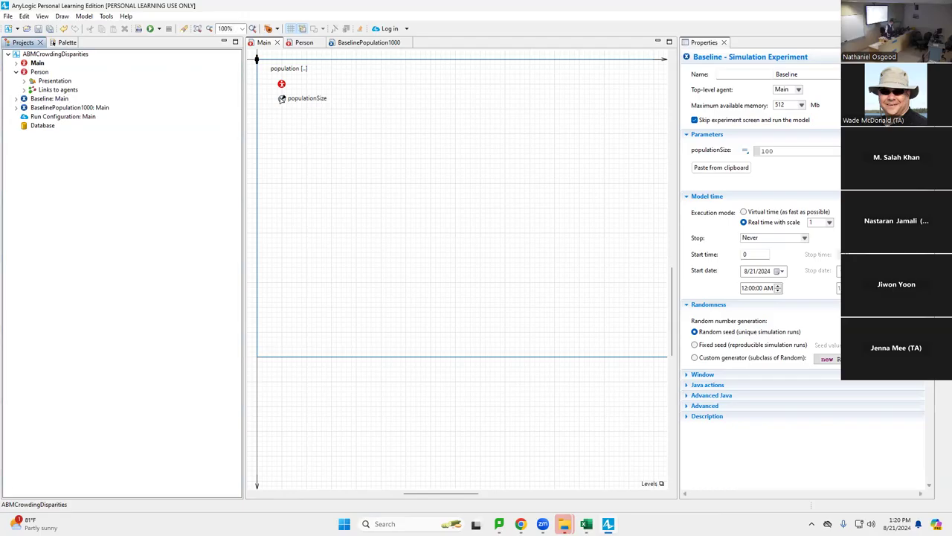
Step: Set the default value of Main's populationSize parameter to 1000 and save the model
click(282, 98)
click(782, 117)
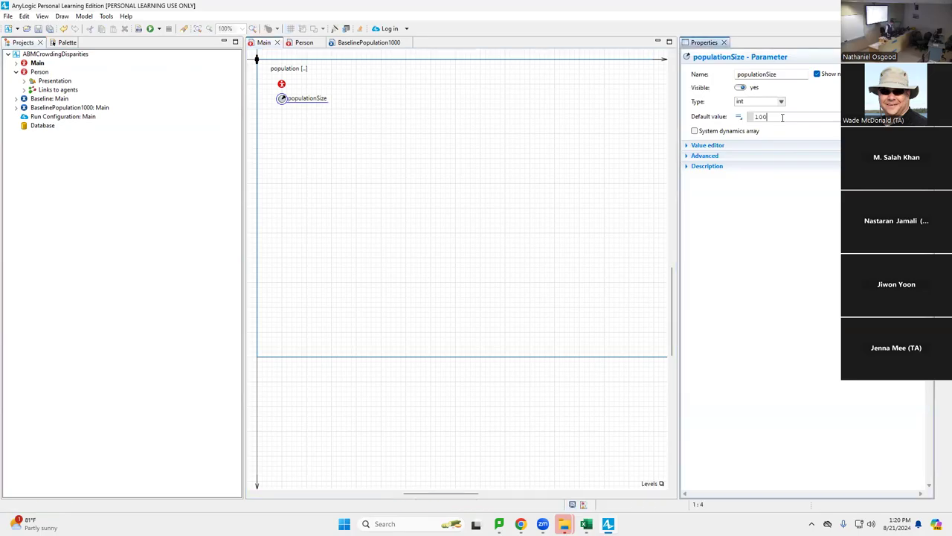
text(0)
key(ctrl+s)
Step: Rename the BaselinePopulation1000 experiment to BaselinePopulation10000, set its populationSize to 10000, save, and check Baseline's value against the parameter's default
click(44, 109)
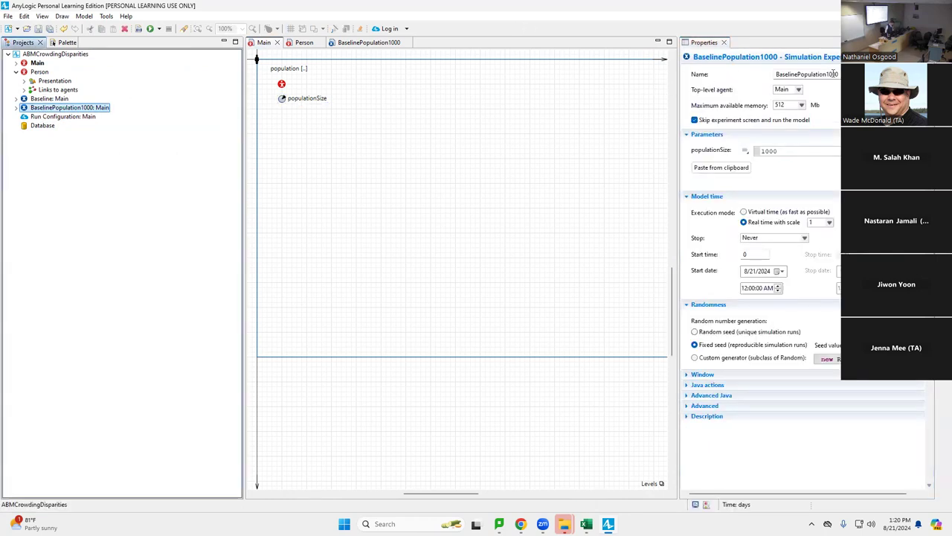
click(837, 74)
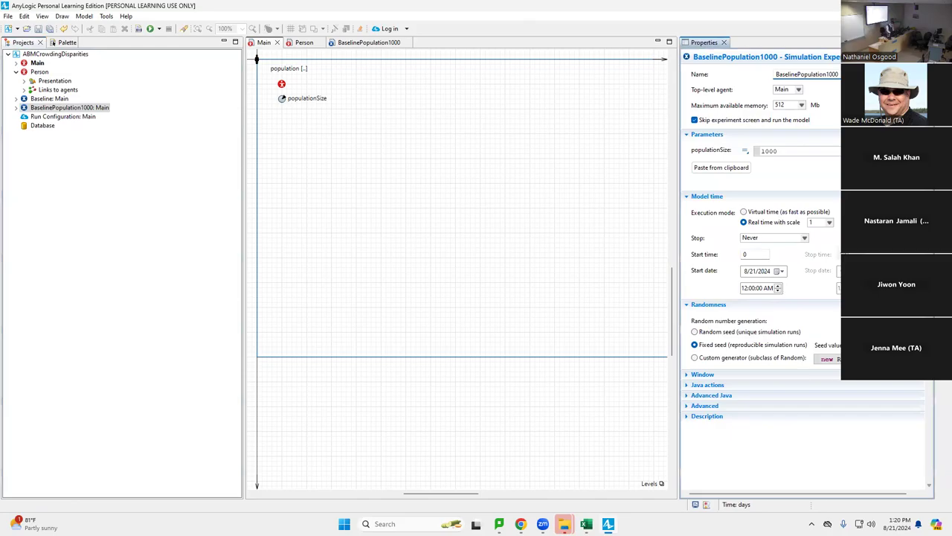
text(0)
click(807, 151)
text(0)
key(Tab)
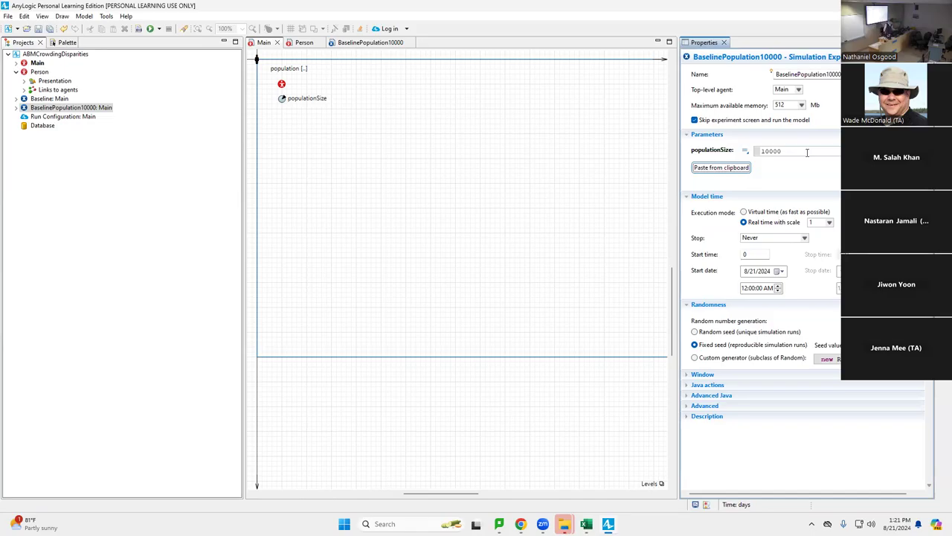
click(77, 108)
key(ctrl+s)
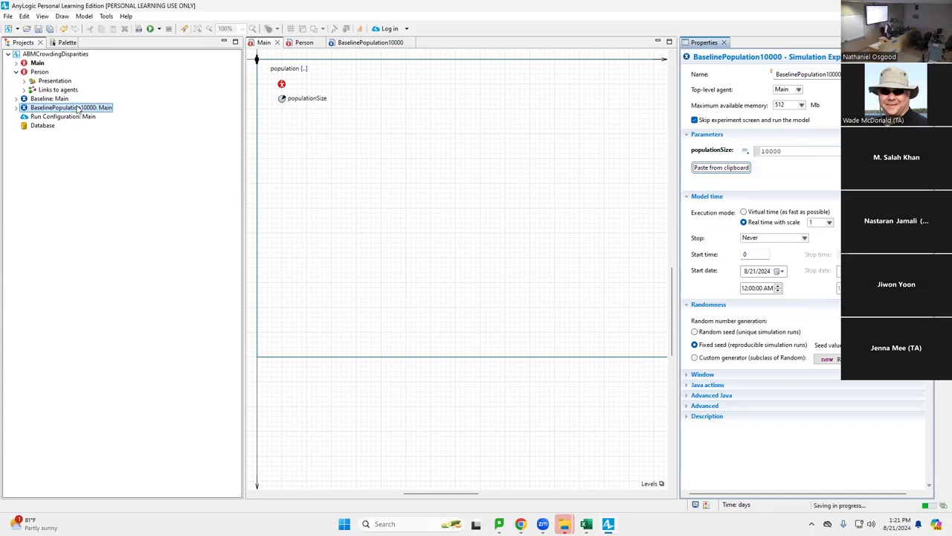
click(66, 100)
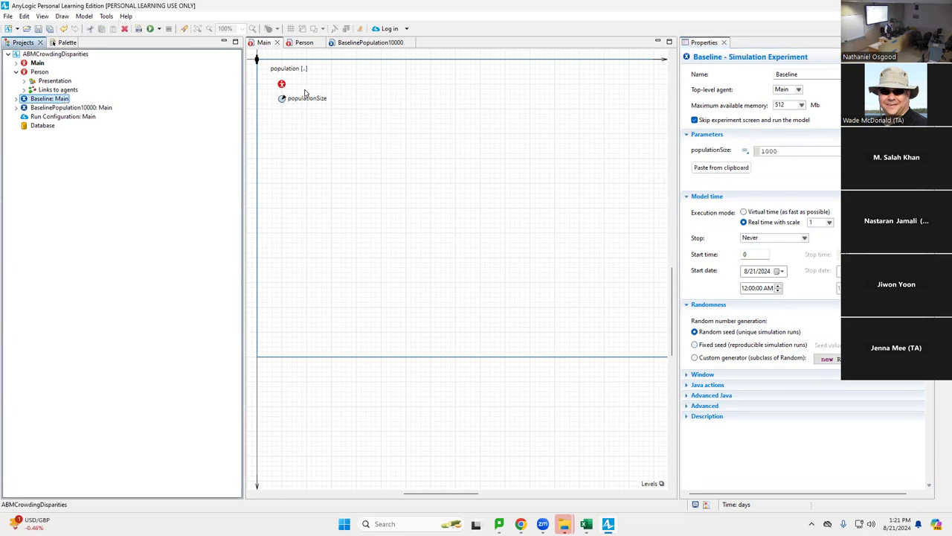
click(280, 105)
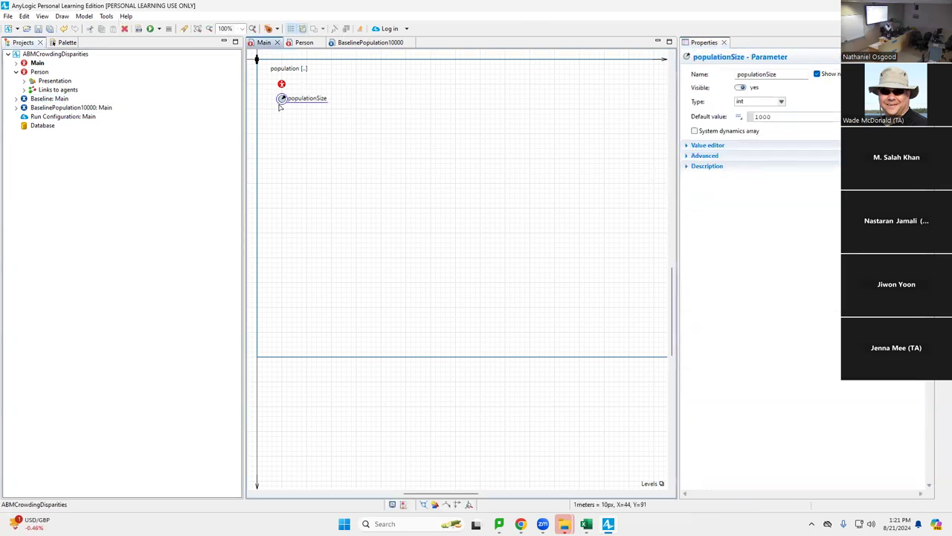
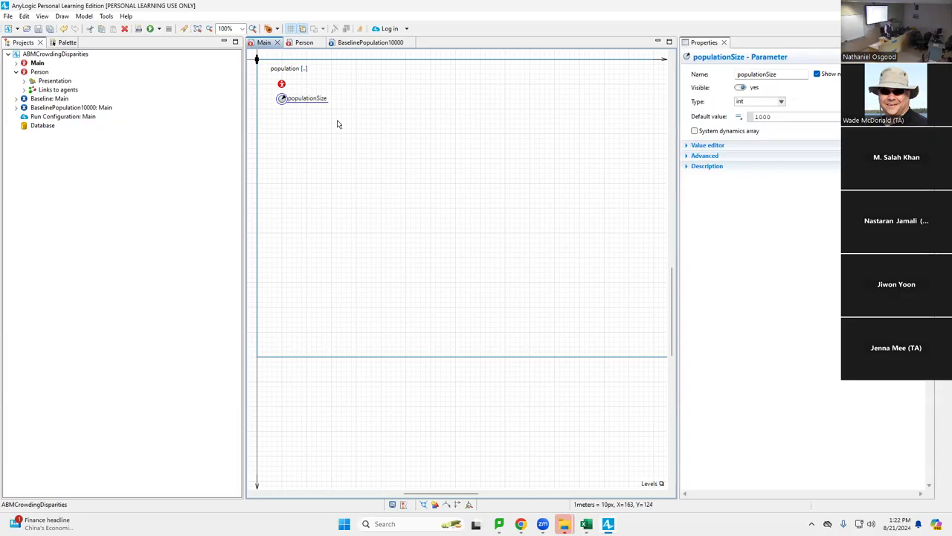
Step: Add a double parameter named income to the Person agent type and set its default value to 0
click(304, 43)
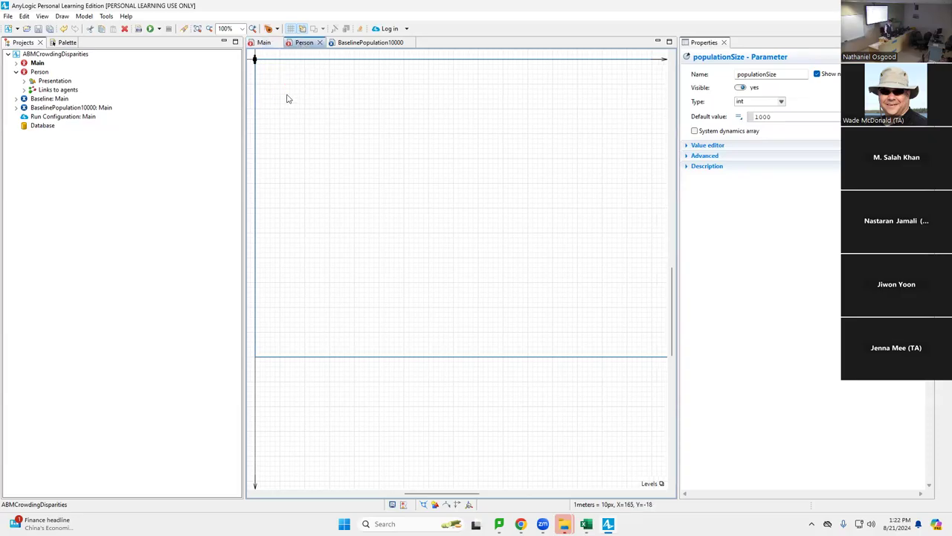
click(112, 71)
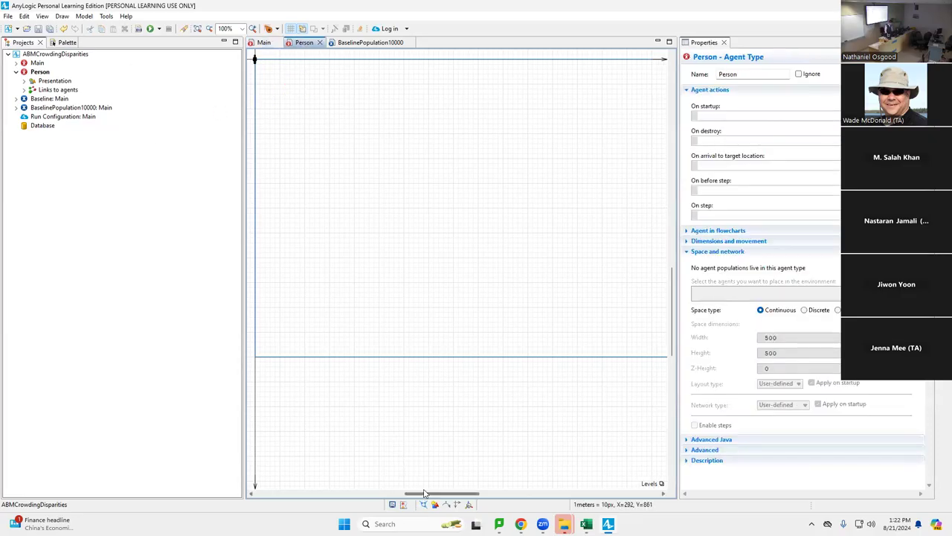
drag(424, 493, 384, 494)
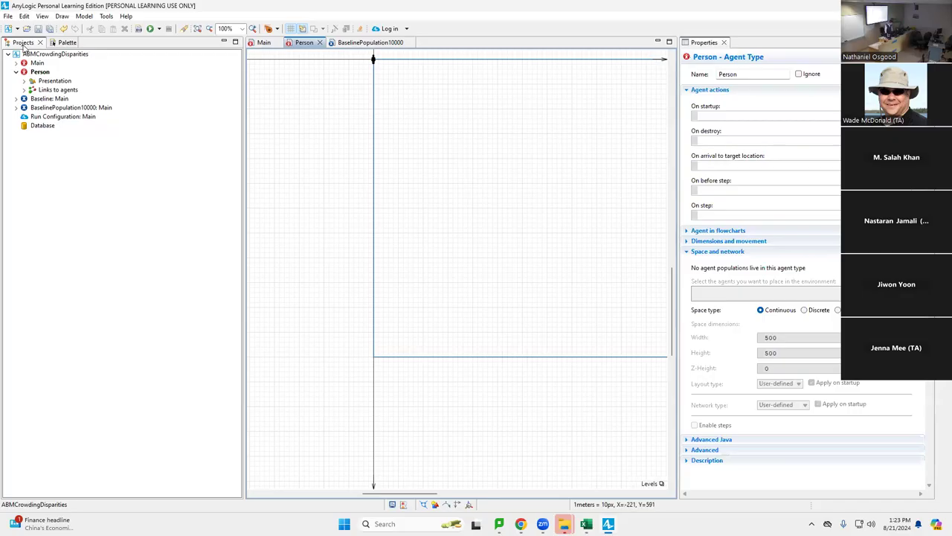
click(67, 43)
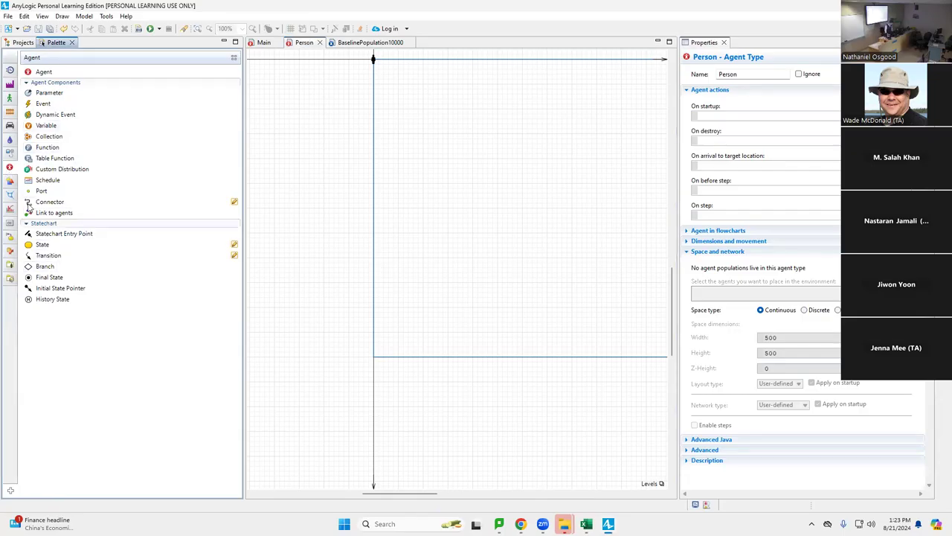
drag(49, 93, 314, 79)
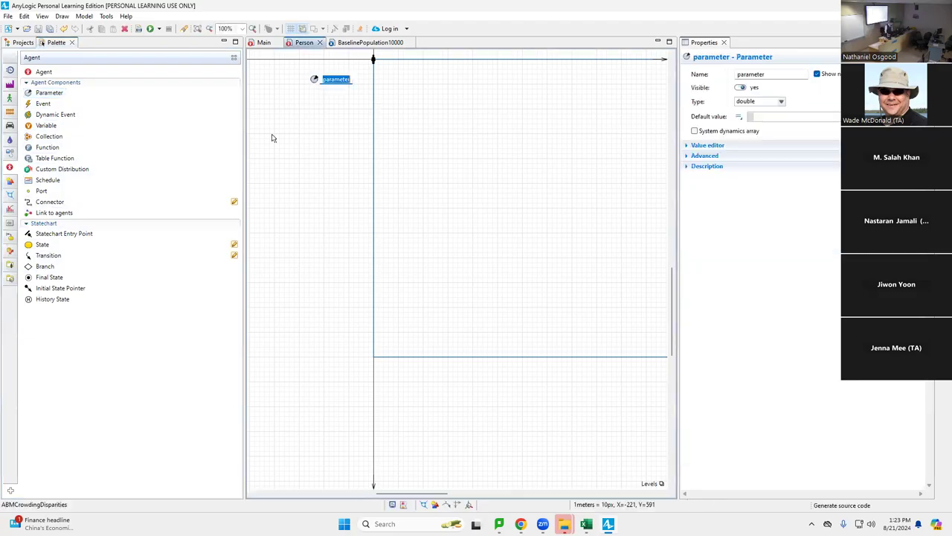
text(income)
key(Return)
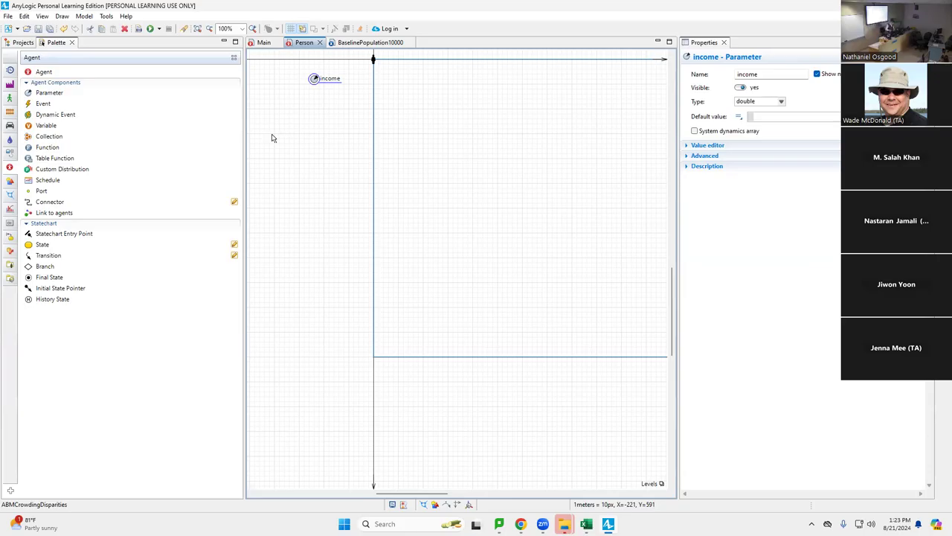
click(788, 116)
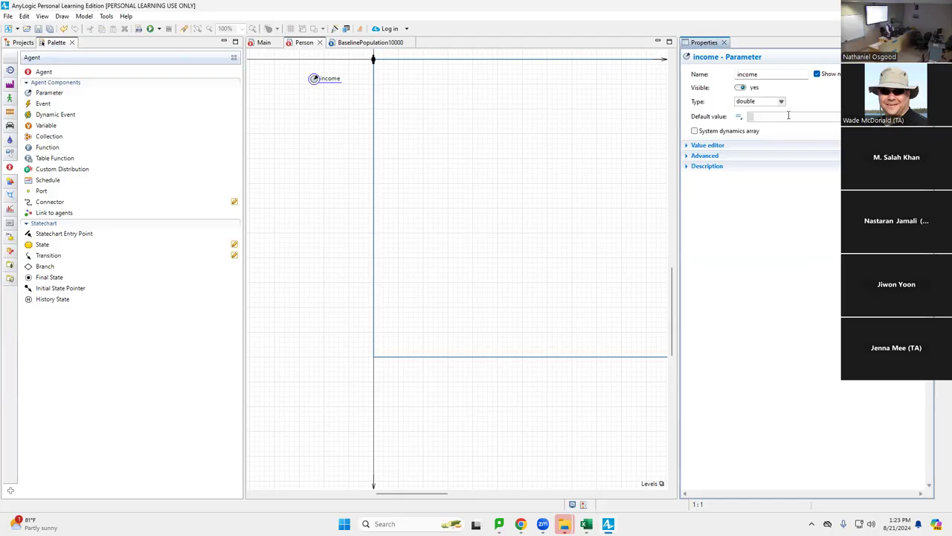
text(0)
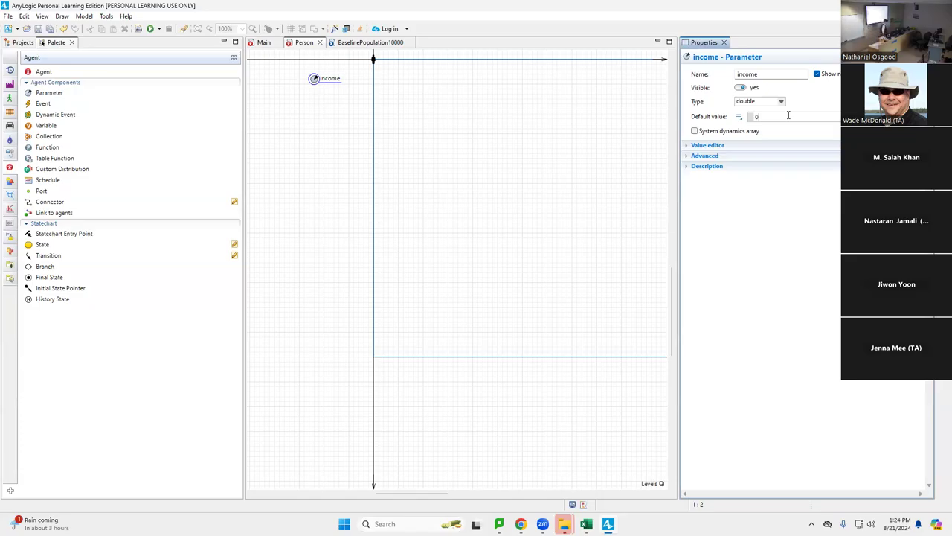
Step: Set the income of Main's population to lognormal(5, 2, 0) and save the model
click(263, 45)
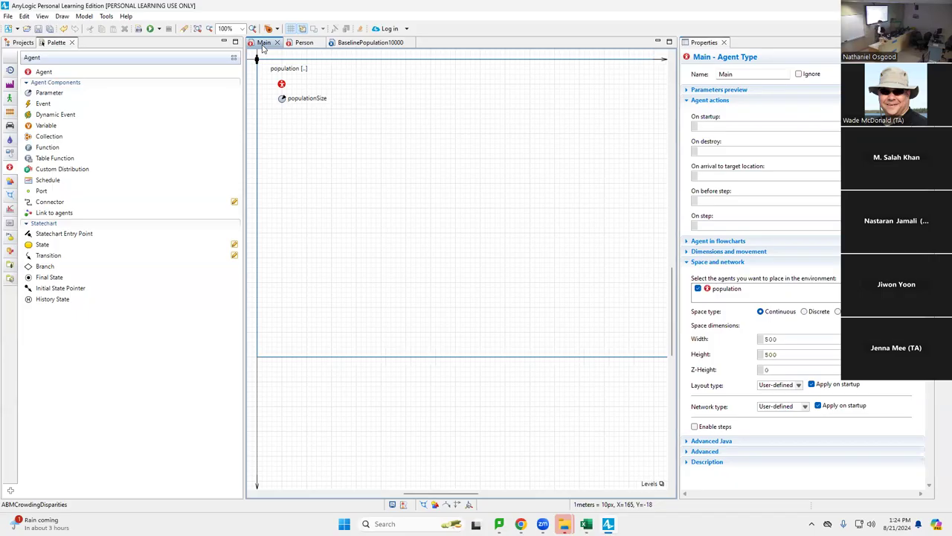
click(282, 84)
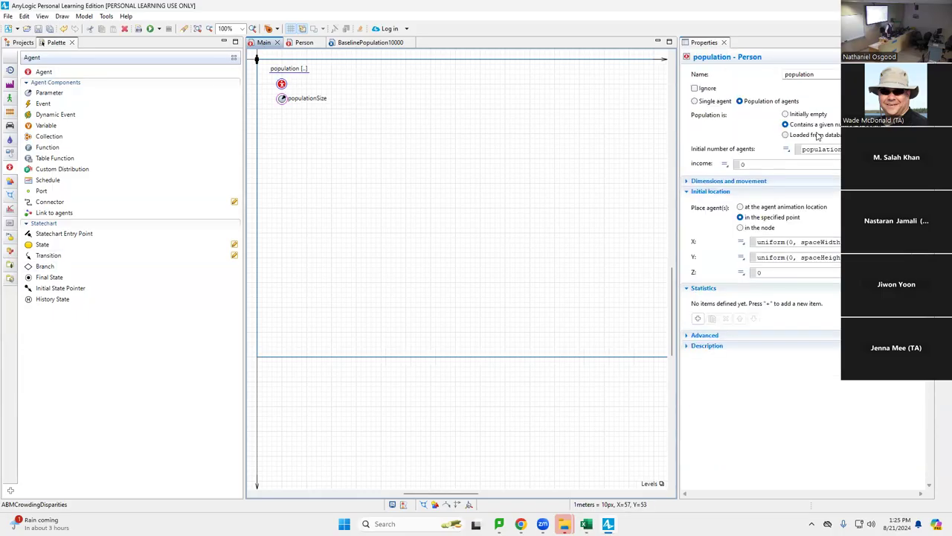
click(791, 166)
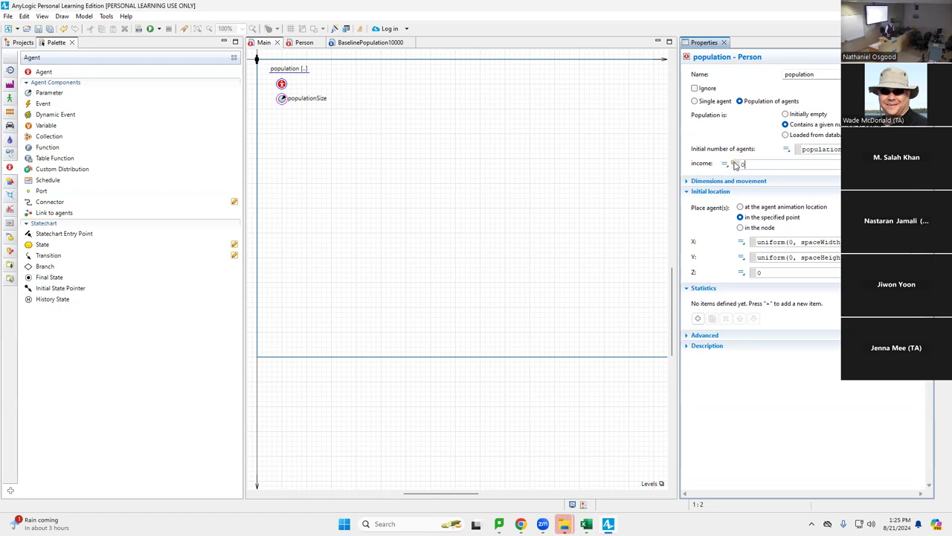
double_click(744, 165)
text(lognormal(5, 2, 0)
key(ctrl+s)
Step: Review the lognormal function's signature and description in code completion, restore its arguments (5, 2, 0), and save
key(shift+Right)
key(shift+Right)
key(shift+Right)
key(shift+Right)
key(shift+Right)
key(shift+Right)
key(shift+Right)
key(shift+Right)
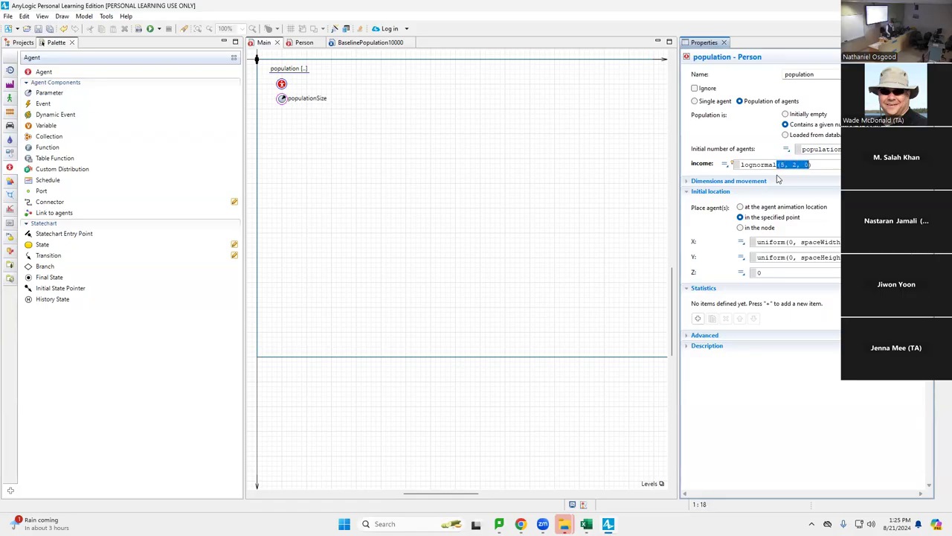
key(BackSpace)
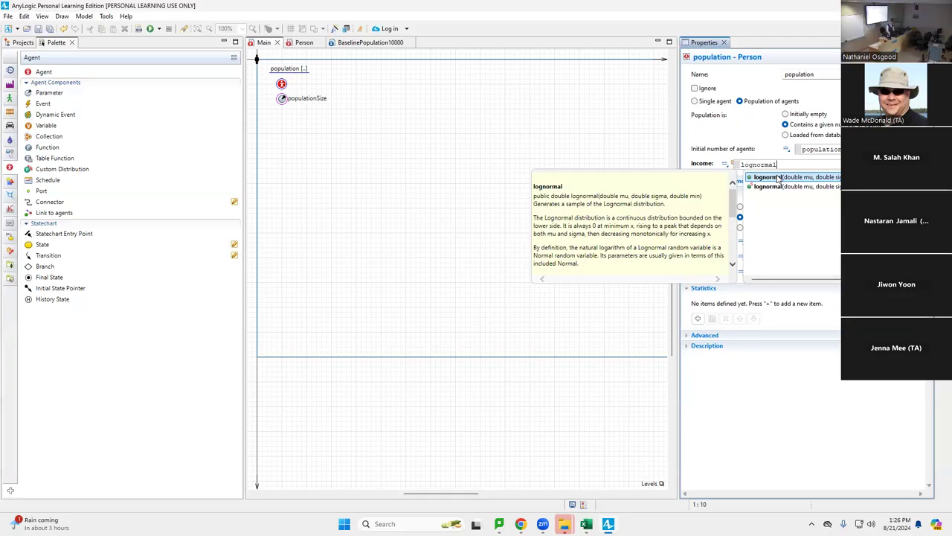
key(Escape)
text((5, 2, 0))
key(ctrl+s)
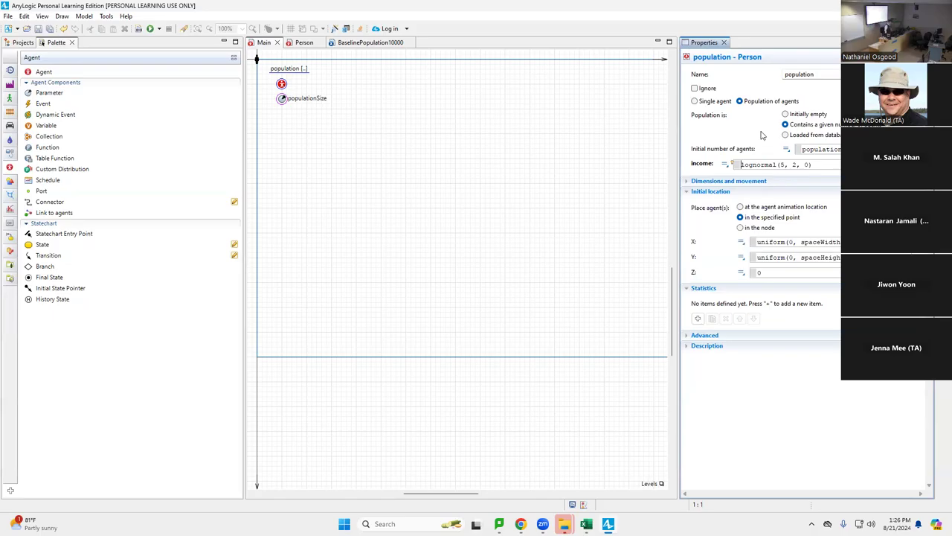
Step: Preview the Lognormal distribution with sigma 2 and min 0 in the probability distribution chooser, and close it without inserting anything
click(331, 29)
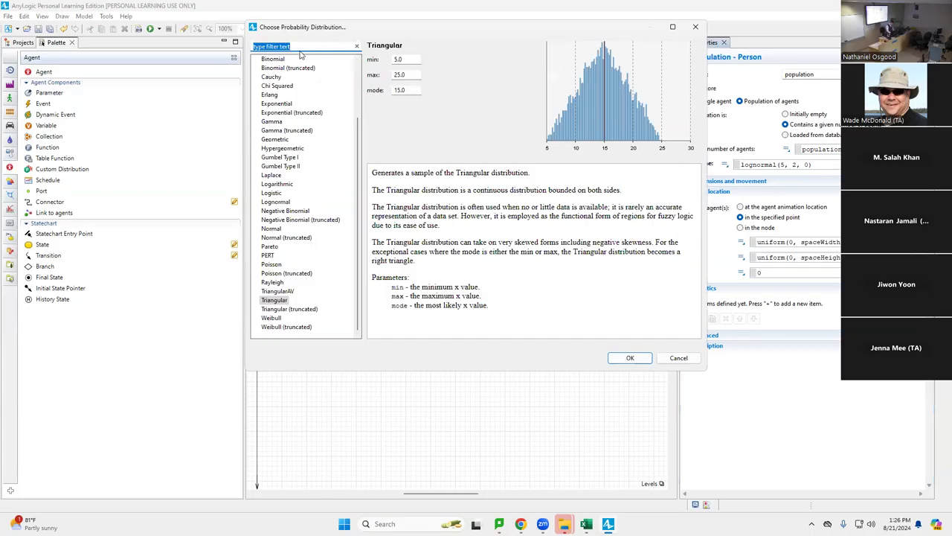
text(logno)
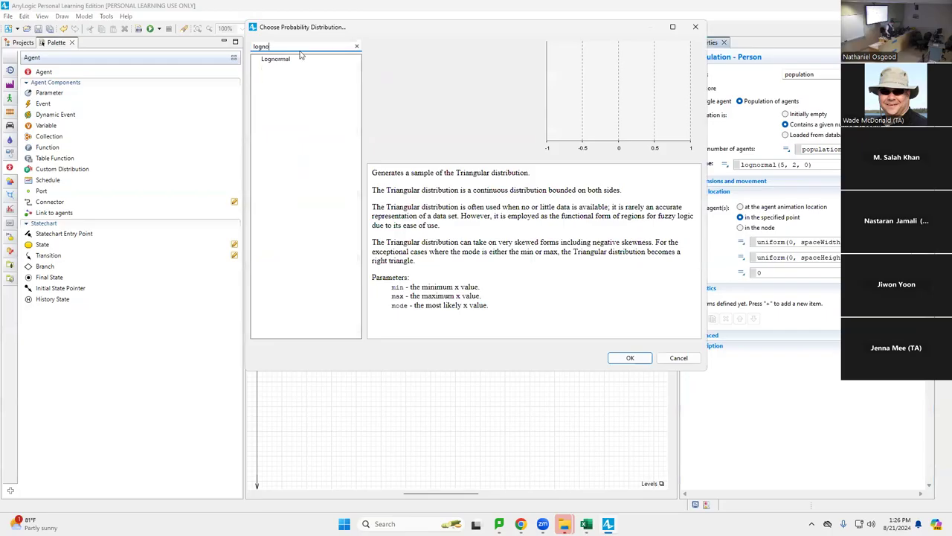
click(293, 58)
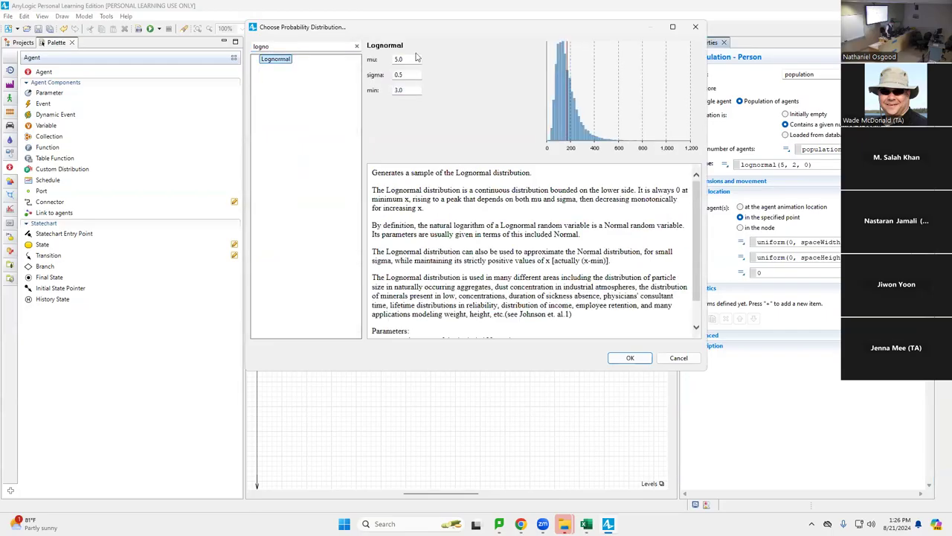
double_click(402, 75)
text(2)
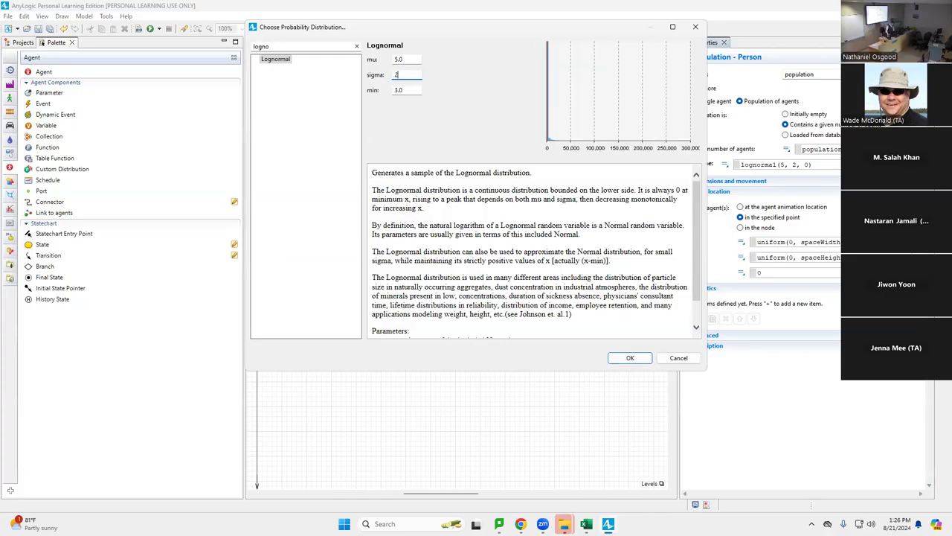
click(388, 90)
text(0)
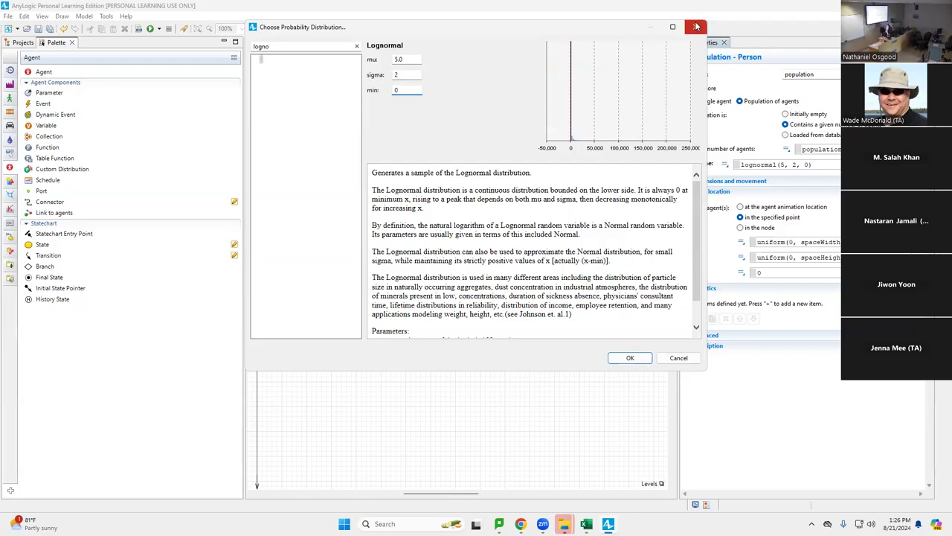
click(696, 28)
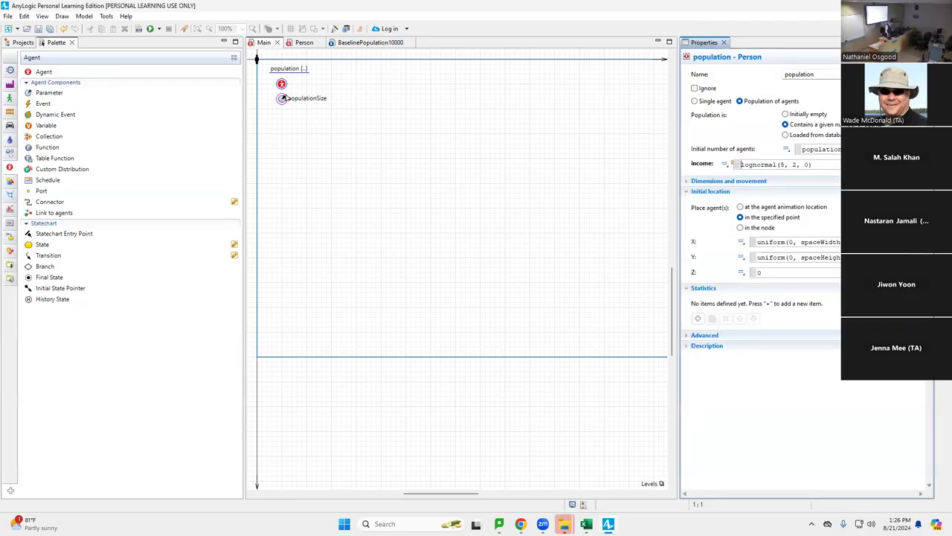
Step: Run the Baseline experiment, inspect the income of several individual Person agents in the population, and close the run
click(22, 43)
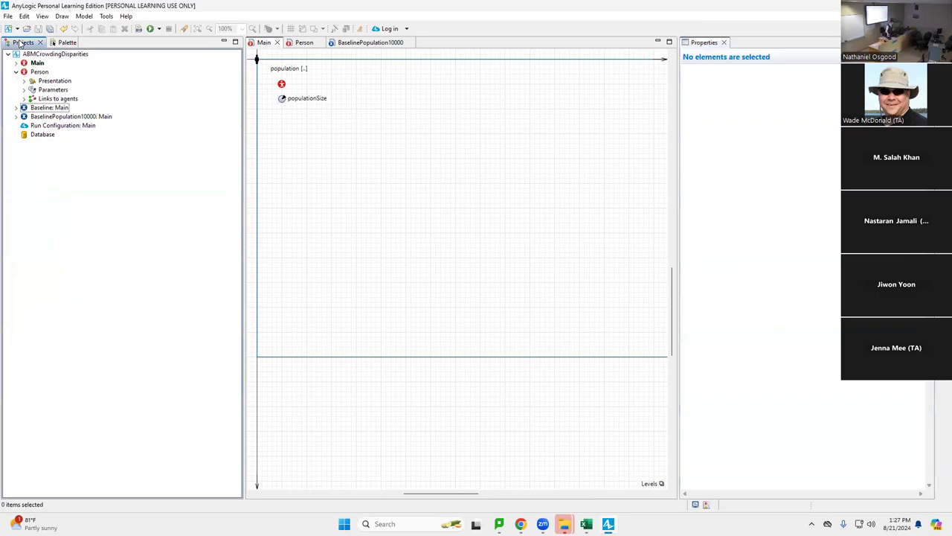
click(60, 110)
right_click(59, 109)
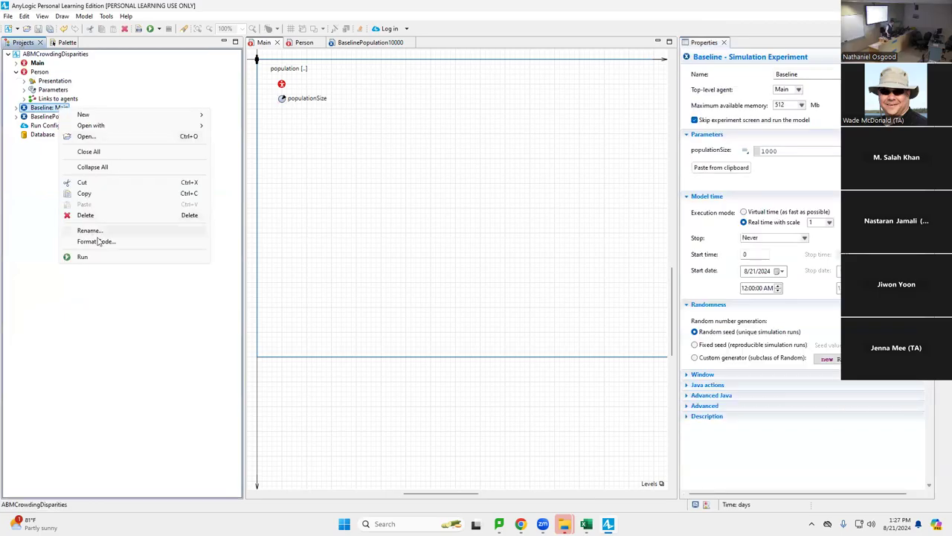
click(112, 258)
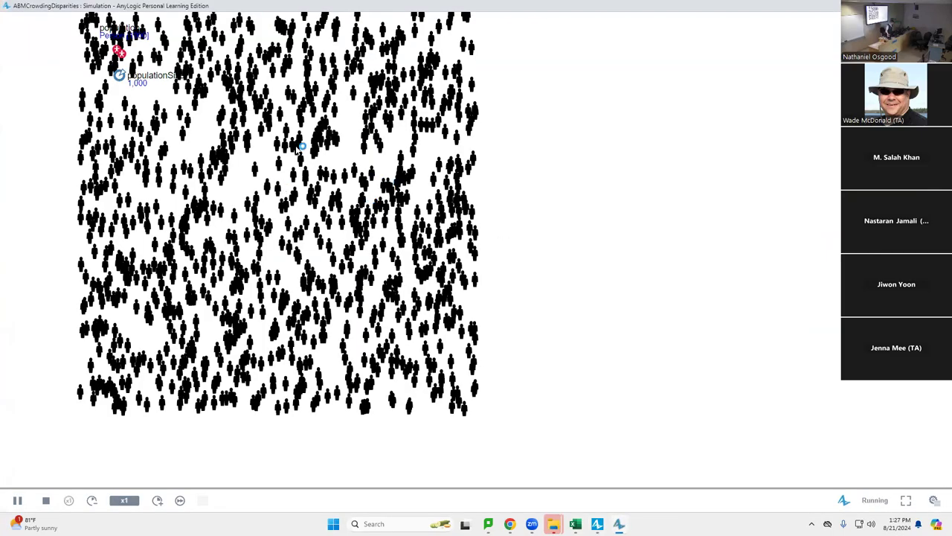
click(930, 500)
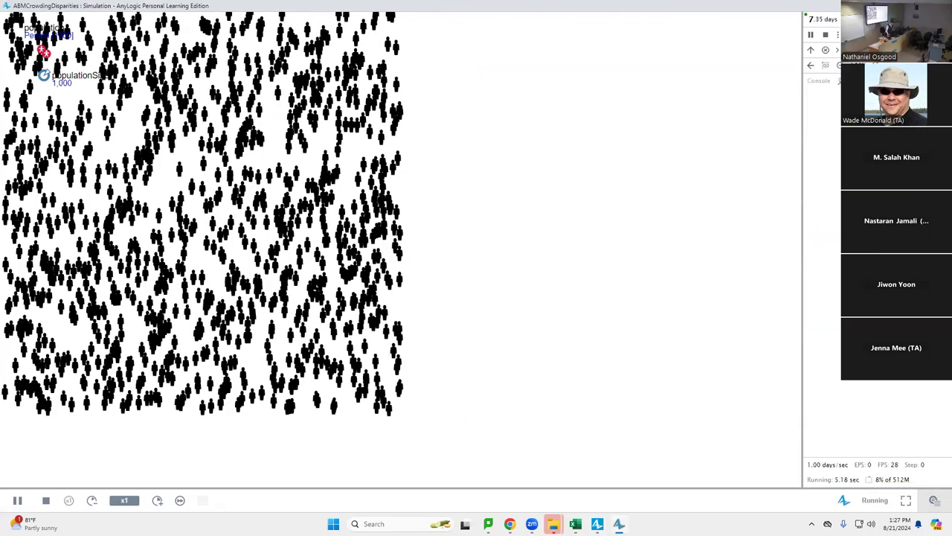
click(792, 16)
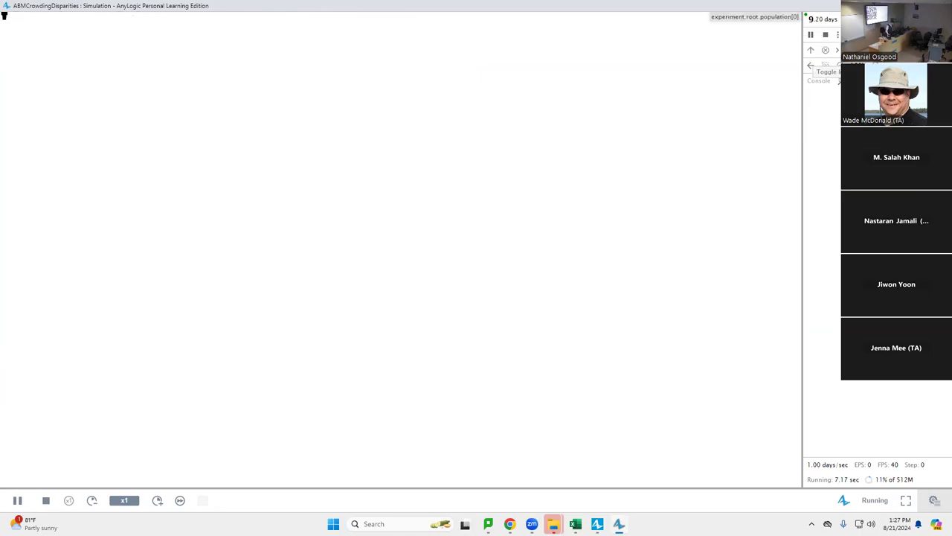
drag(599, 174, 715, 213)
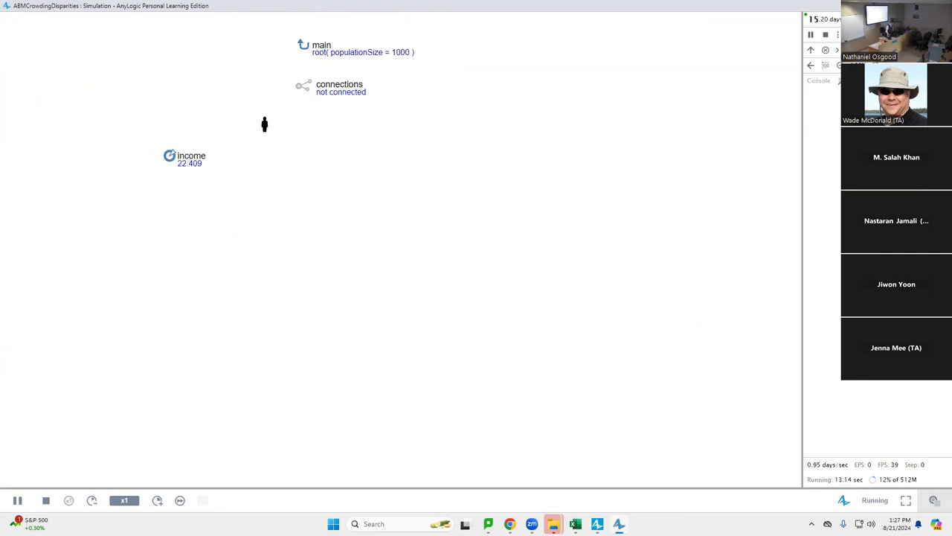
drag(234, 34, 723, 160)
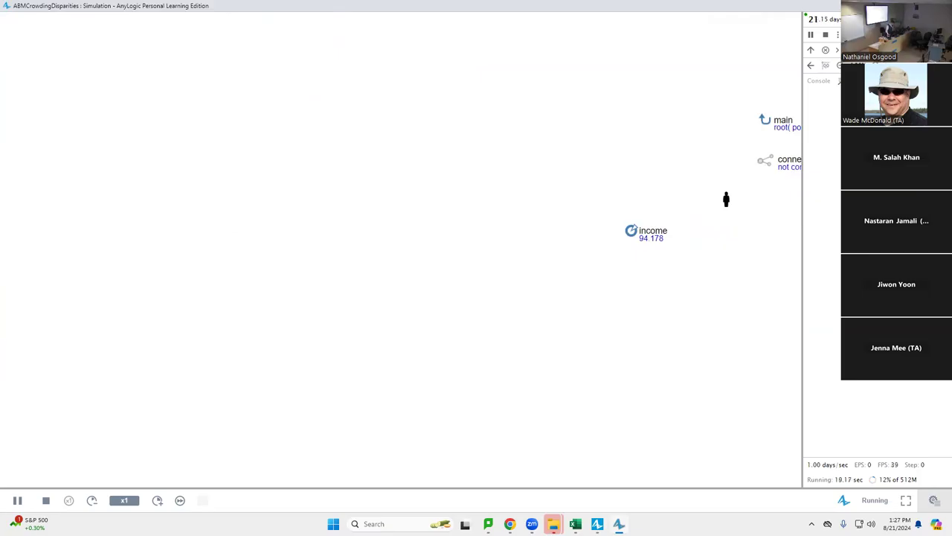
drag(499, 134, 665, 183)
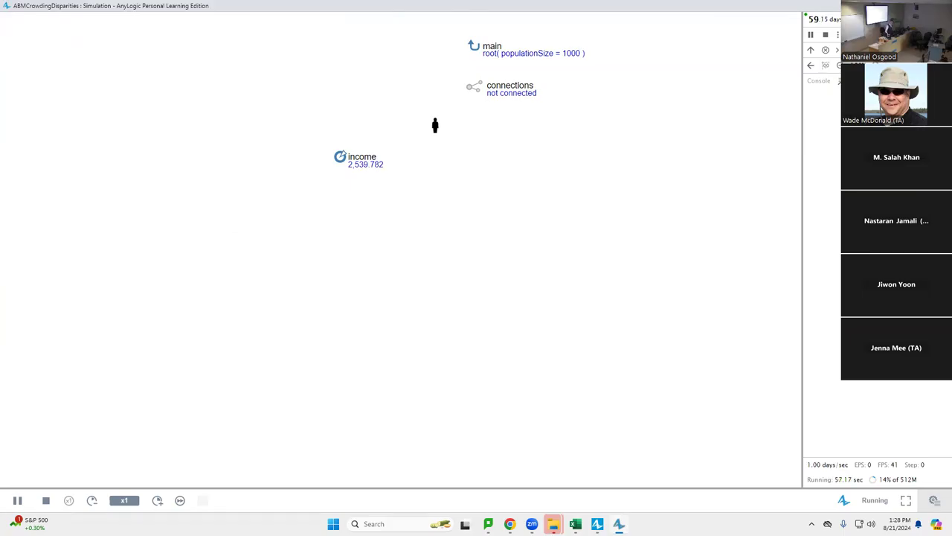
key(alt+F4)
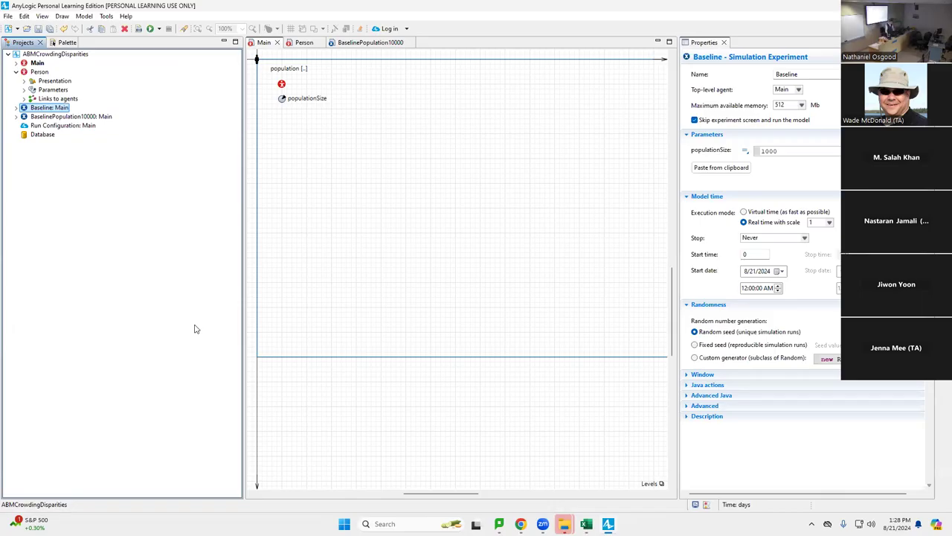
Step: Save the model under the new name ABMCrowdingDisparitiesV2
click(47, 55)
click(8, 16)
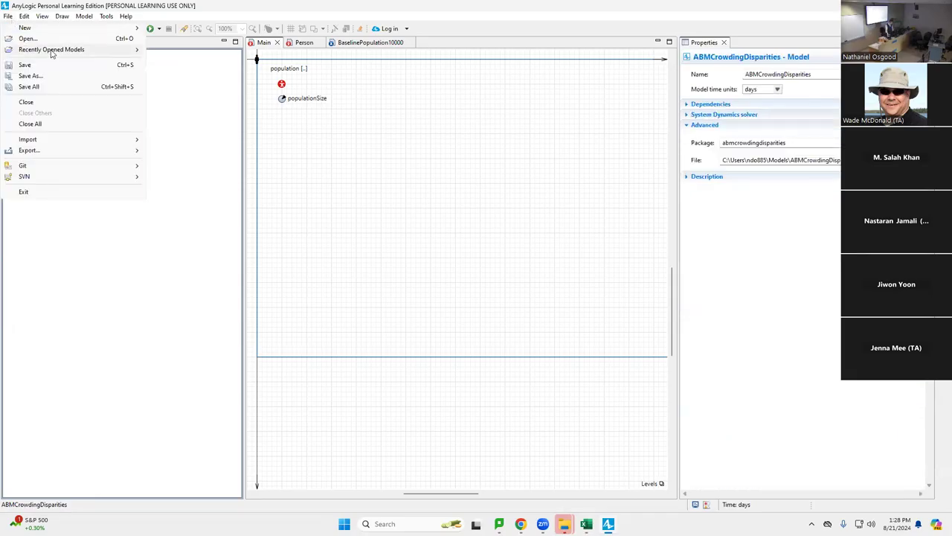
click(59, 76)
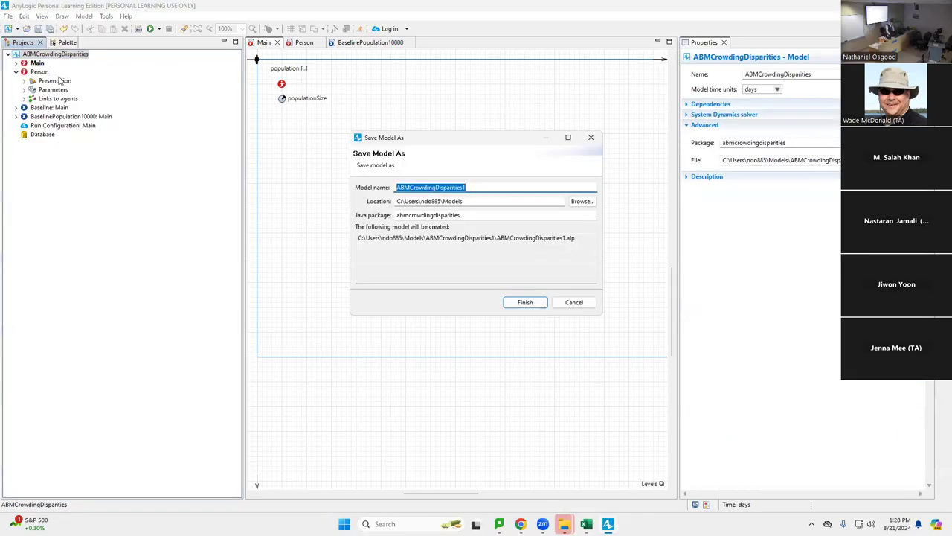
key(End)
key(BackSpace)
text(V2)
key(Return)
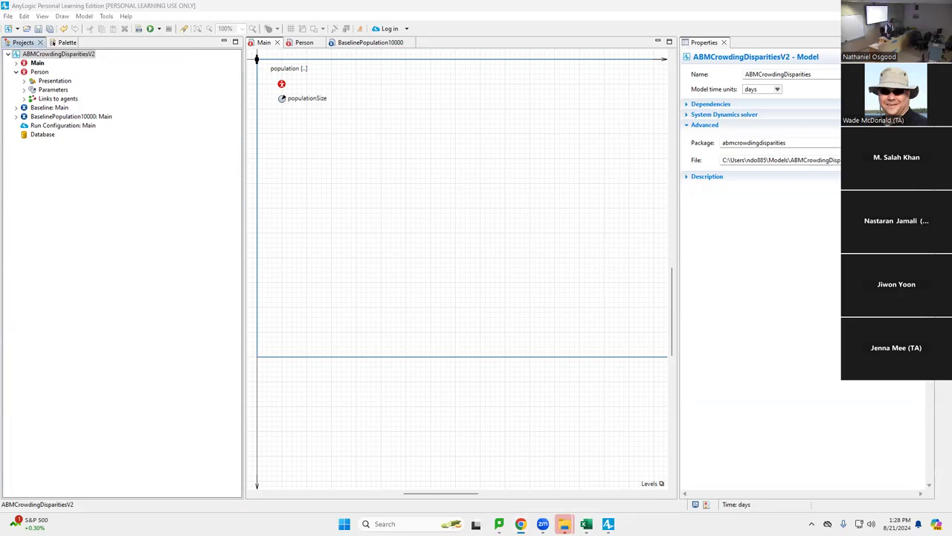
Step: Choose the model file from the ABMCrowdingDisparitiesV2 folder inside Models for sharing through the browser
key(ctrl+o)
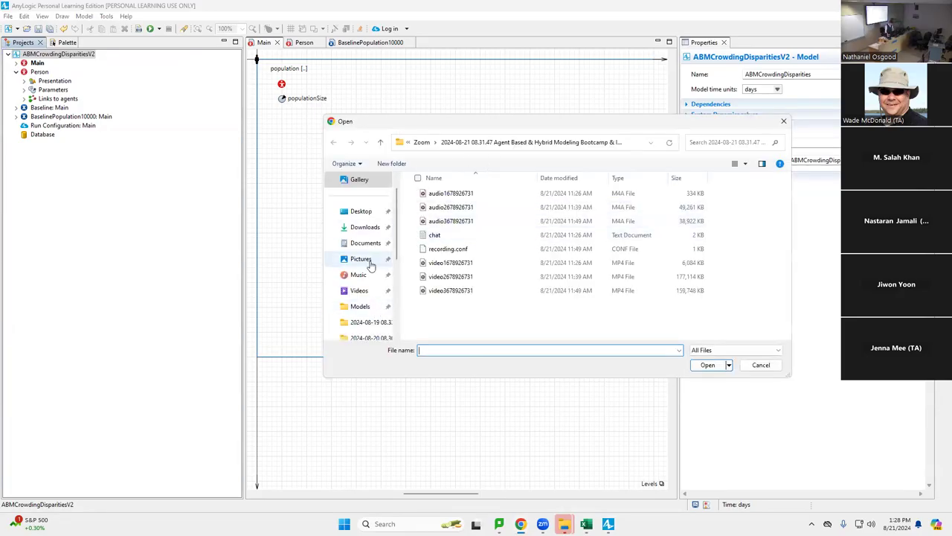
click(361, 306)
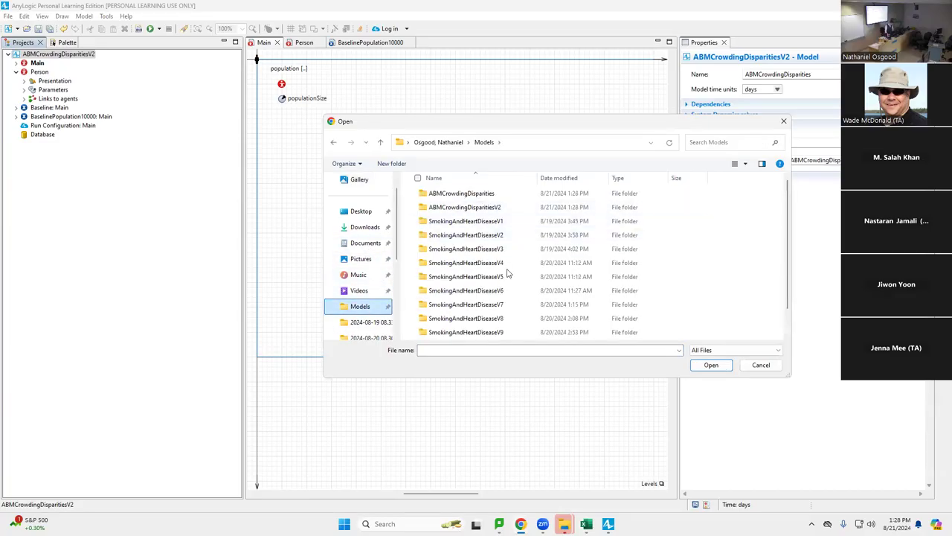
scroll(504, 279, down, 1)
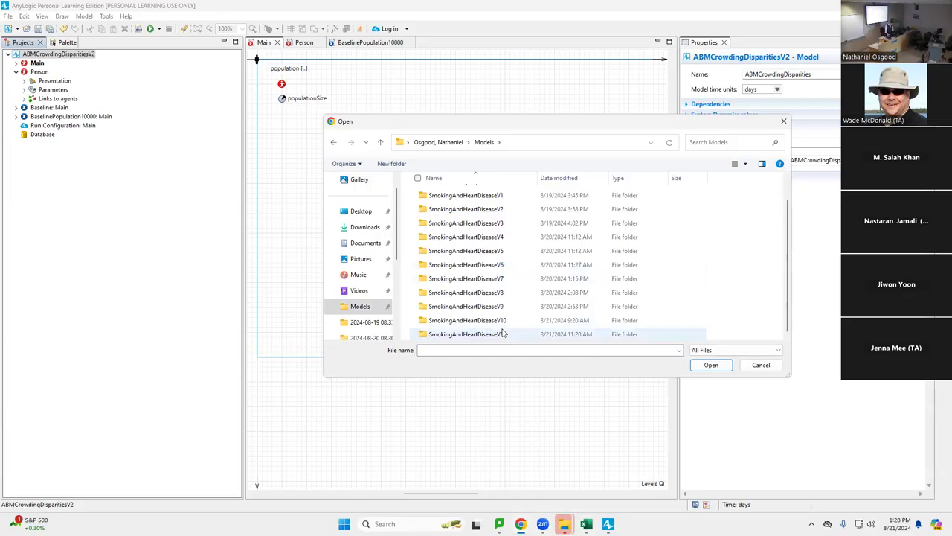
scroll(494, 195, up, 1)
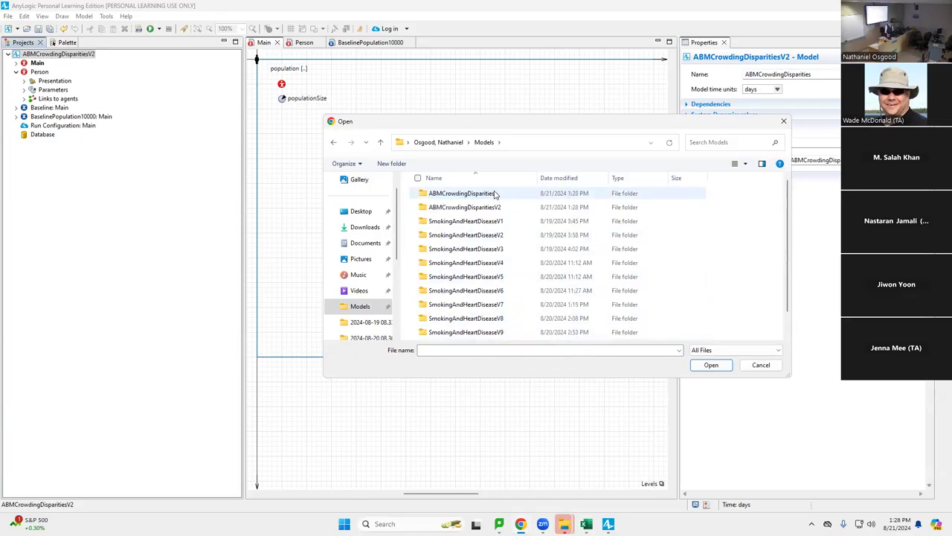
double_click(470, 207)
double_click(469, 195)
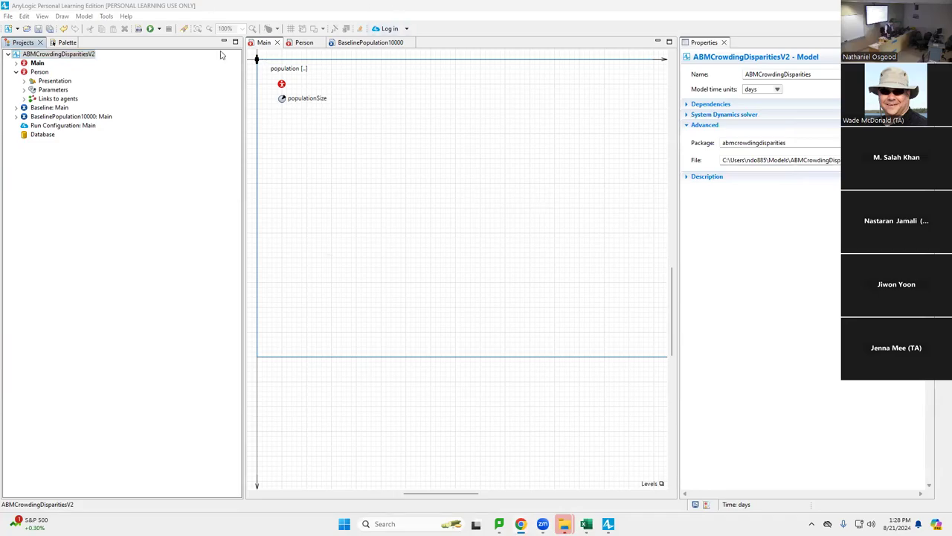
Step: Save the model under the new name ABMCrowdingDisparitiesV3
click(9, 15)
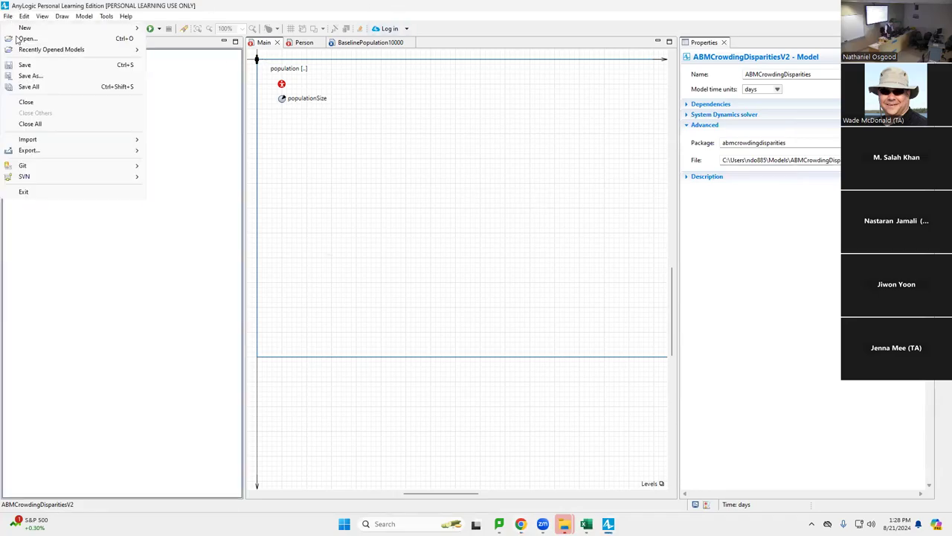
click(55, 77)
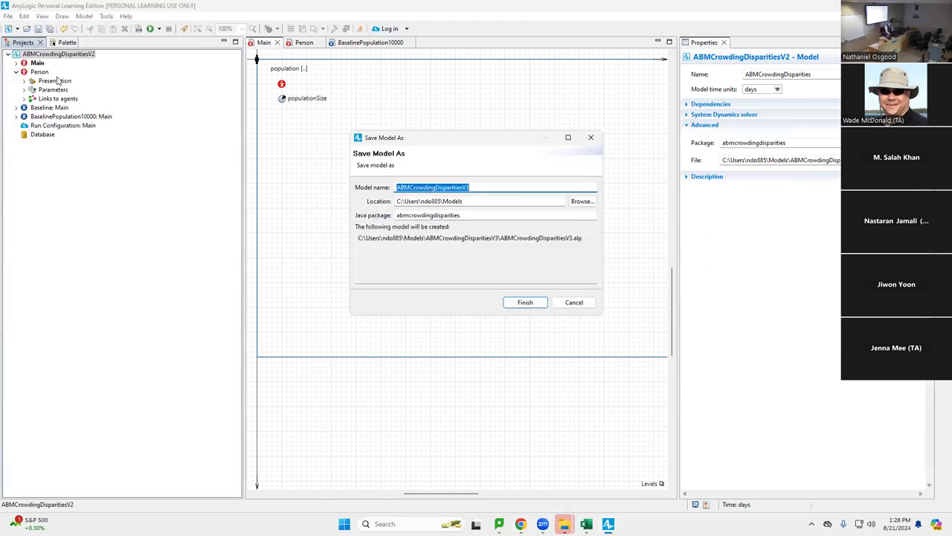
key(Return)
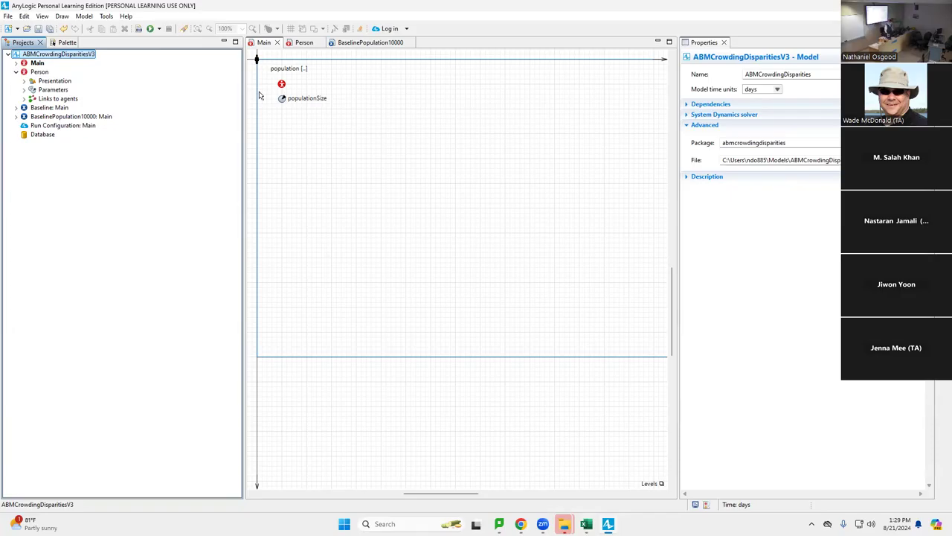
Step: Try to set the X coordinate of the population's initial location to income, and build the model
click(280, 85)
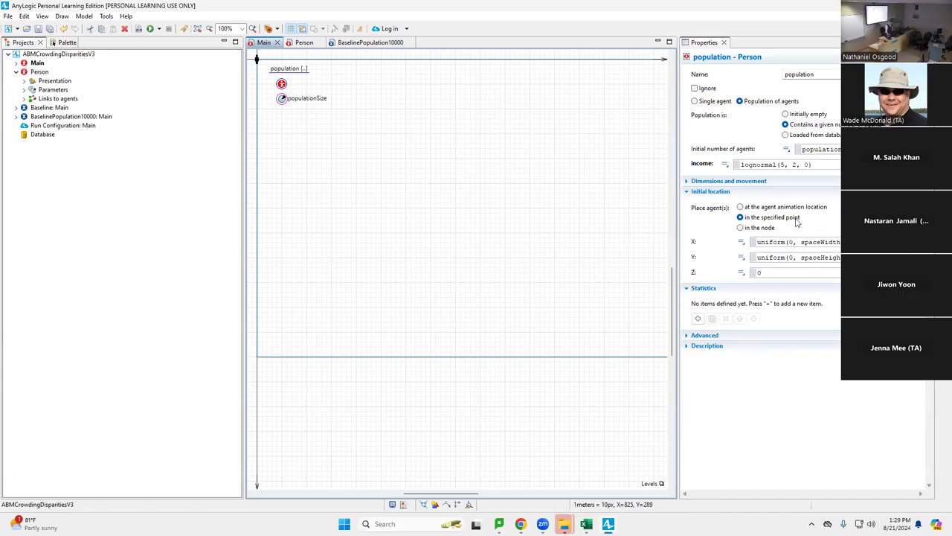
click(752, 242)
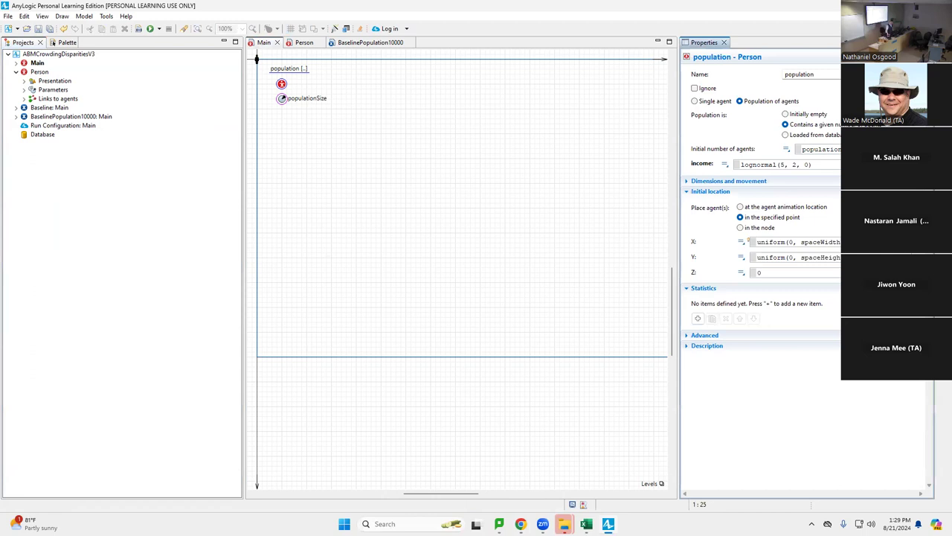
key(shift+Home)
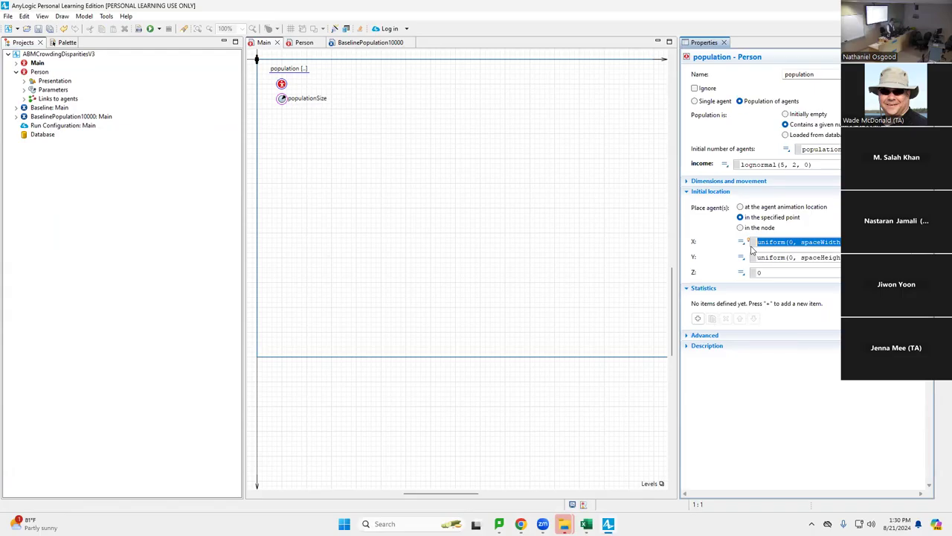
text(income)
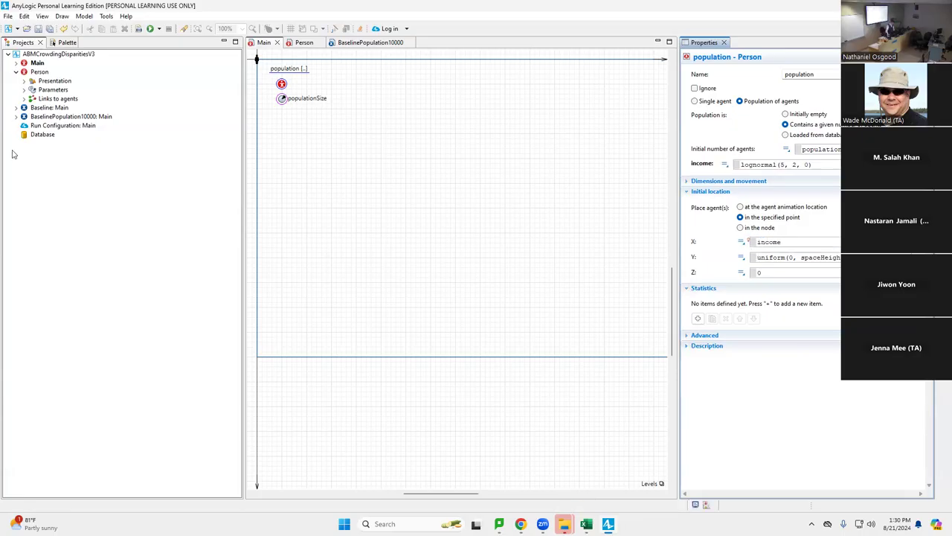
click(124, 29)
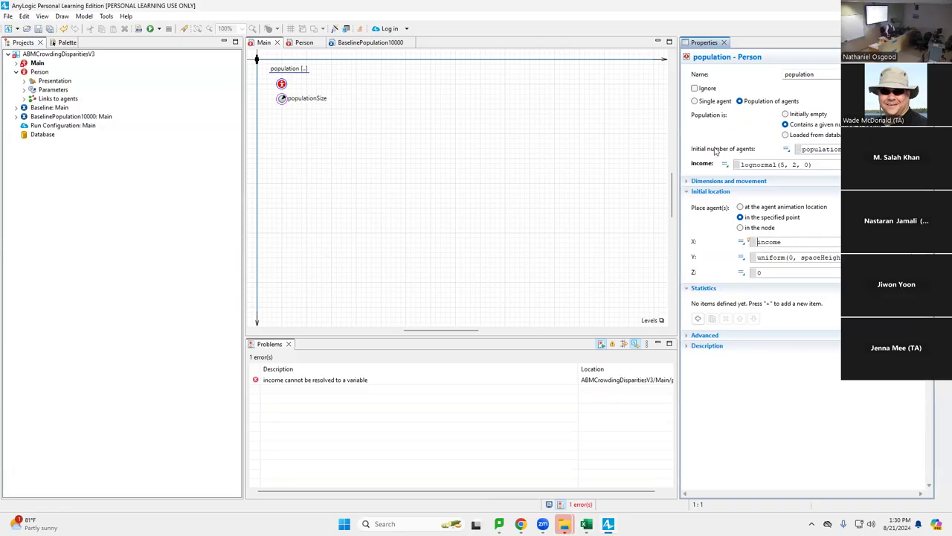
text(self.)
key(End)
key(shift+Left)
key(shift+Left)
key(shift+Left)
key(shift+Left)
key(shift+Left)
key(shift+Left)
key(shift+Left)
key(shift+Left)
key(shift+Left)
key(BackSpace)
text(lf)
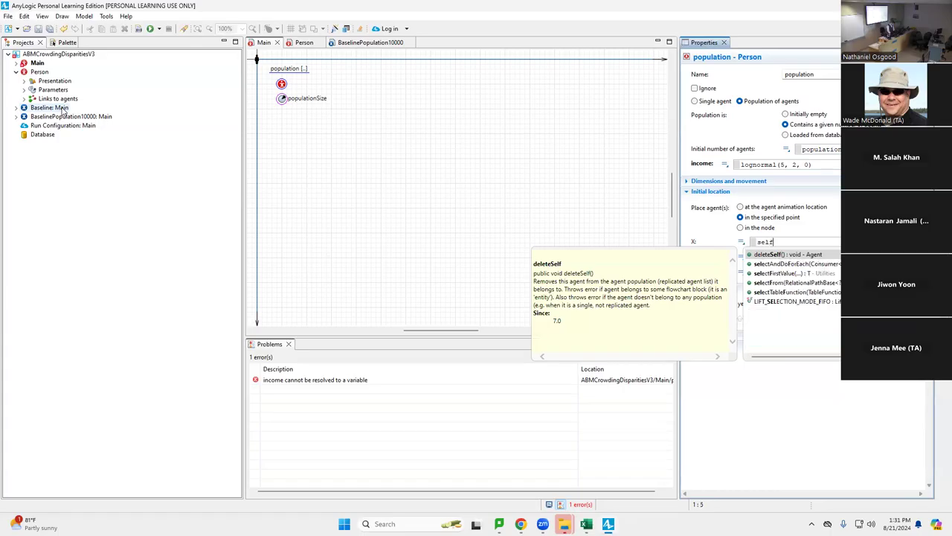
text(();.)
key(BackSpace)
key(BackSpace)
key(BackSpace)
key(BackSpace)
key(BackSpace)
key(BackSpace)
key(BackSpace)
key(BackSpace)
key(BackSpace)
key(BackSpace)
key(BackSpace)
key(BackSpace)
key(BackSpace)
key(BackSpace)
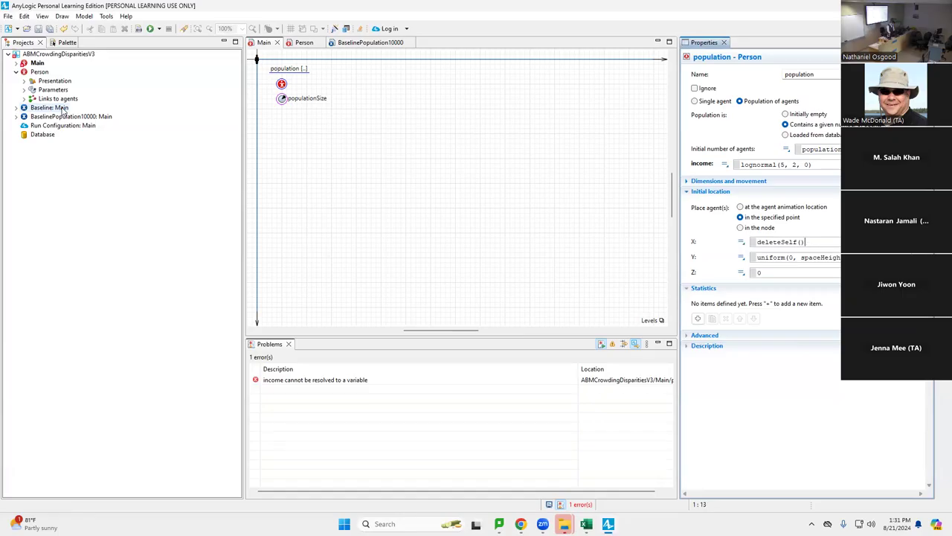
Step: Set the X coordinate of the population's initial location to self.income, save, and build the model
text(self.income)
key(ctrl+s)
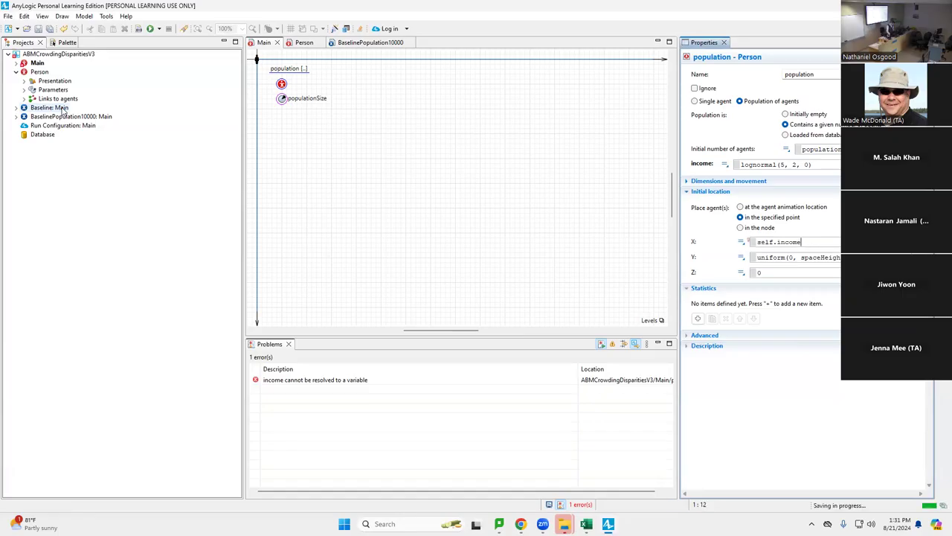
click(137, 28)
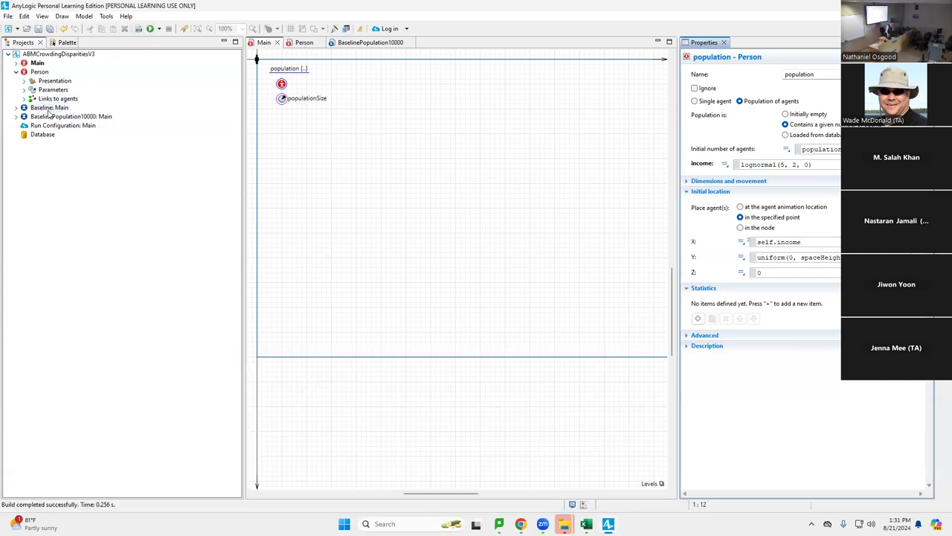
Step: Run the Baseline experiment from the project tree
click(51, 107)
right_click(51, 107)
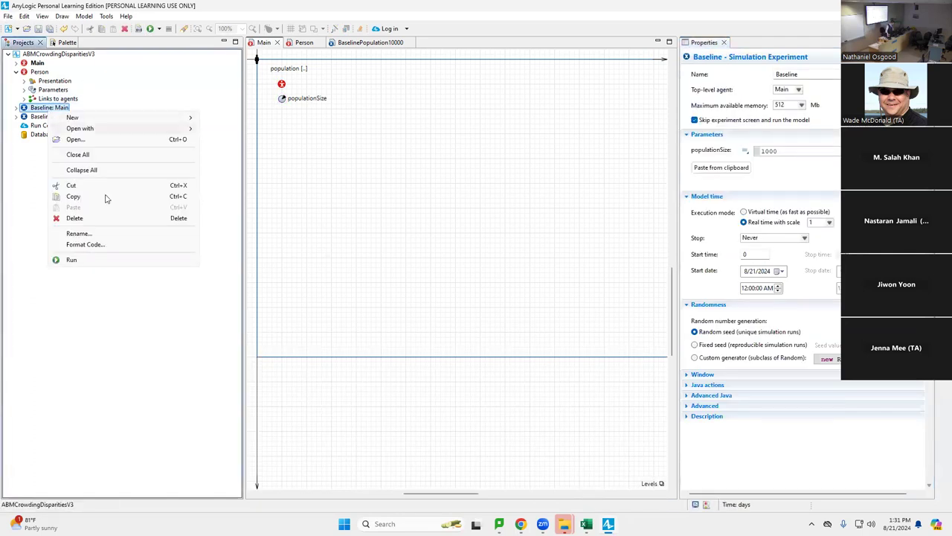
click(73, 259)
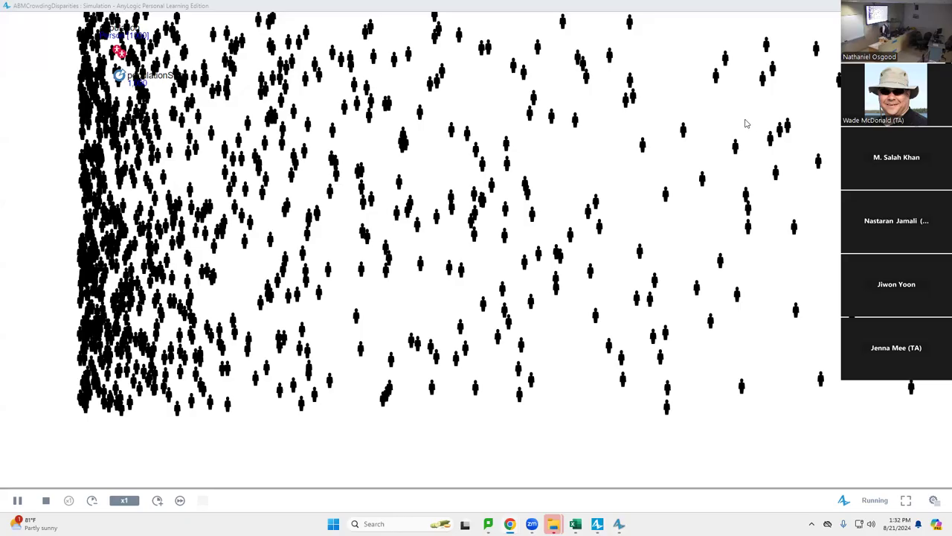
Step: Examine how the Person agents spread horizontally by income, out to the most distant ones, and close the run
scroll(751, 223, right, 5)
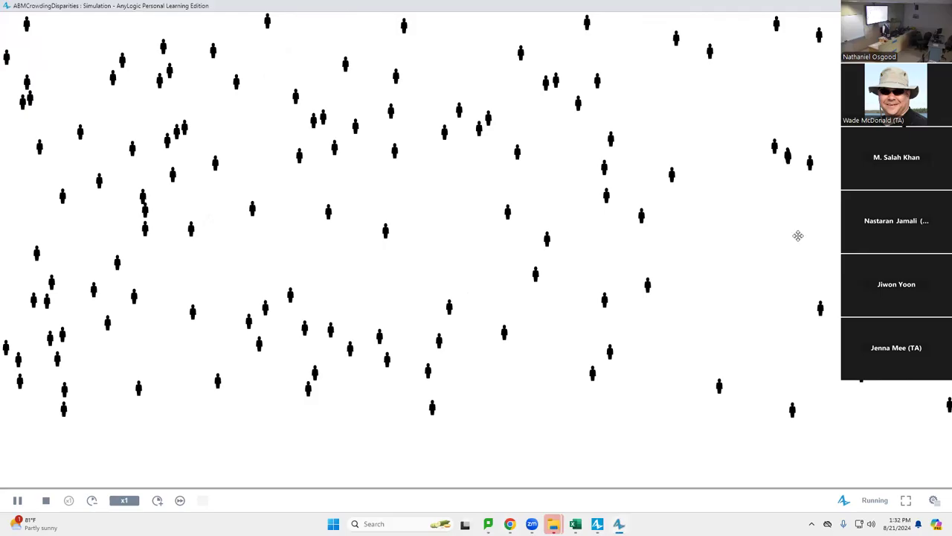
scroll(799, 235, down, 8)
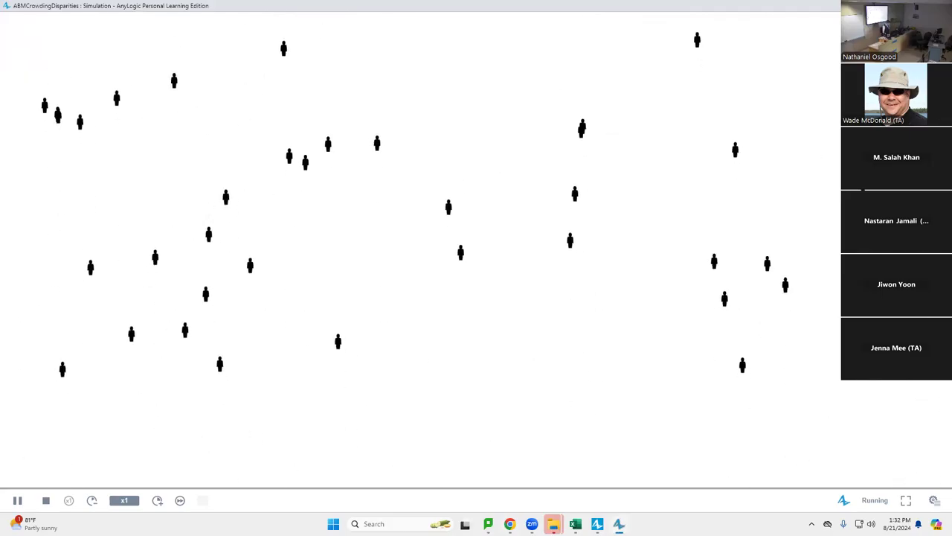
scroll(414, 223, right, 5)
scroll(431, 201, right, 5)
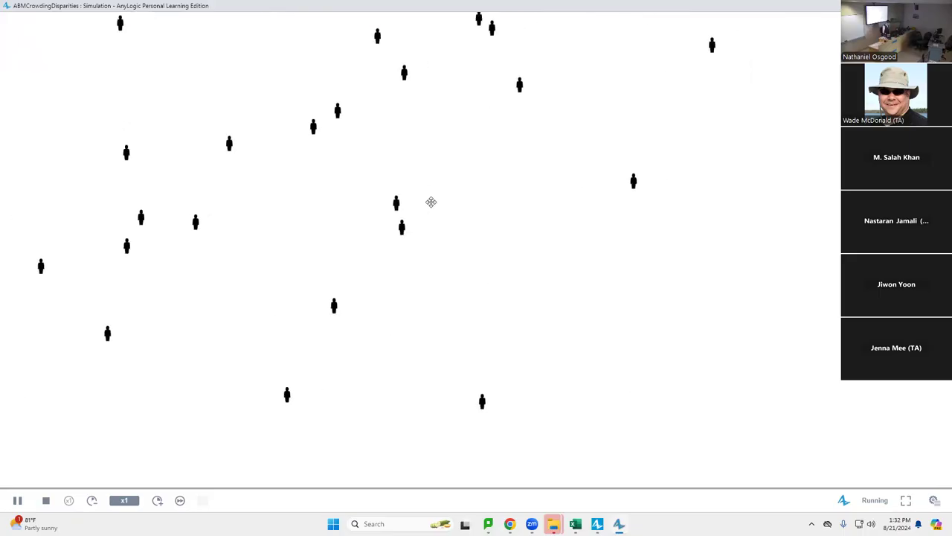
scroll(283, 308, right, 5)
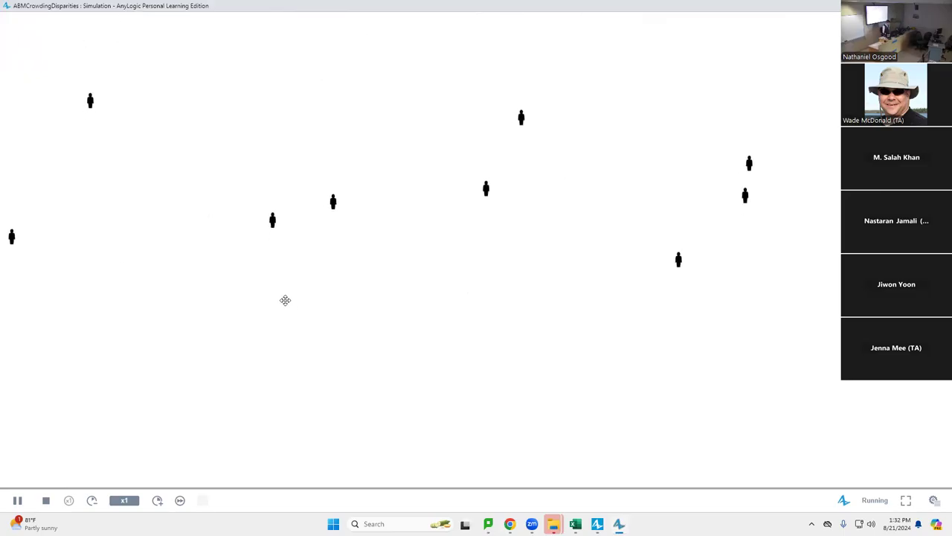
drag(781, 275, 387, 246)
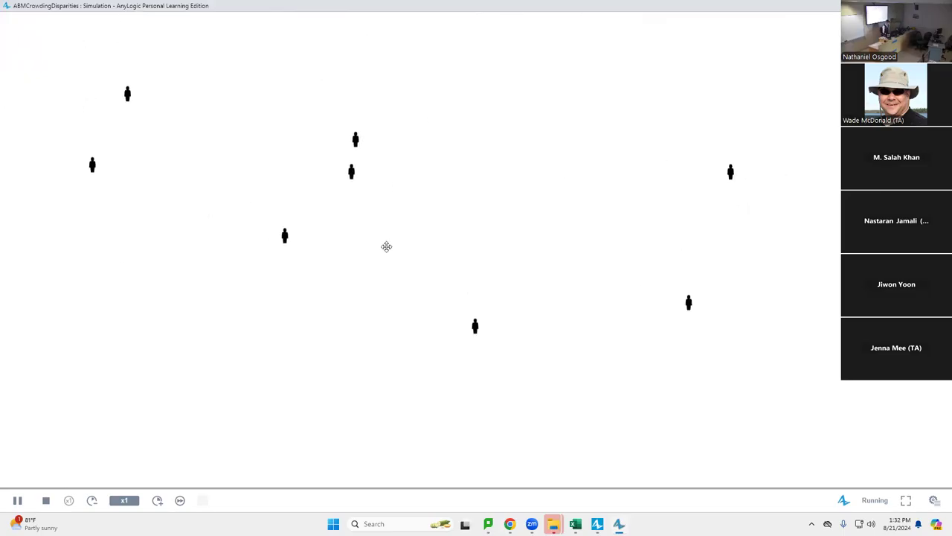
scroll(367, 225, right, 3)
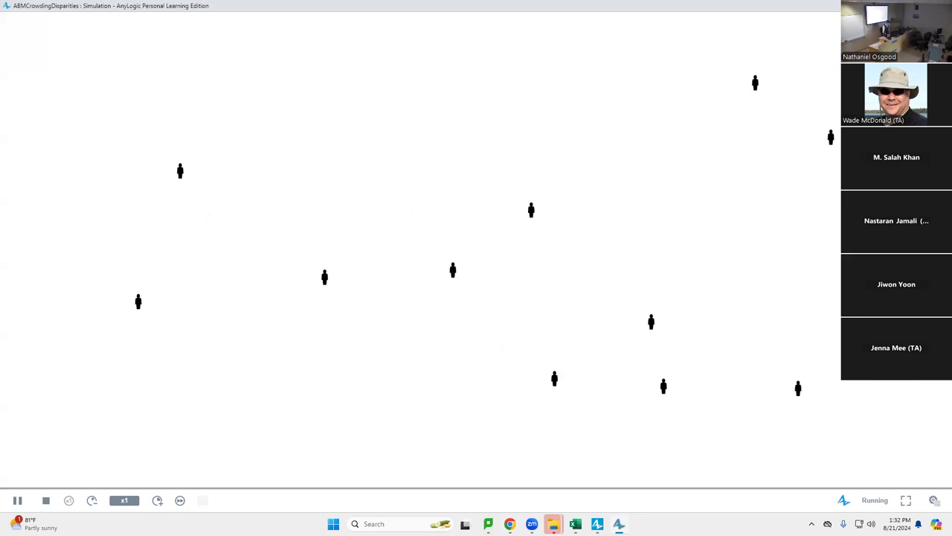
drag(350, 232, 412, 230)
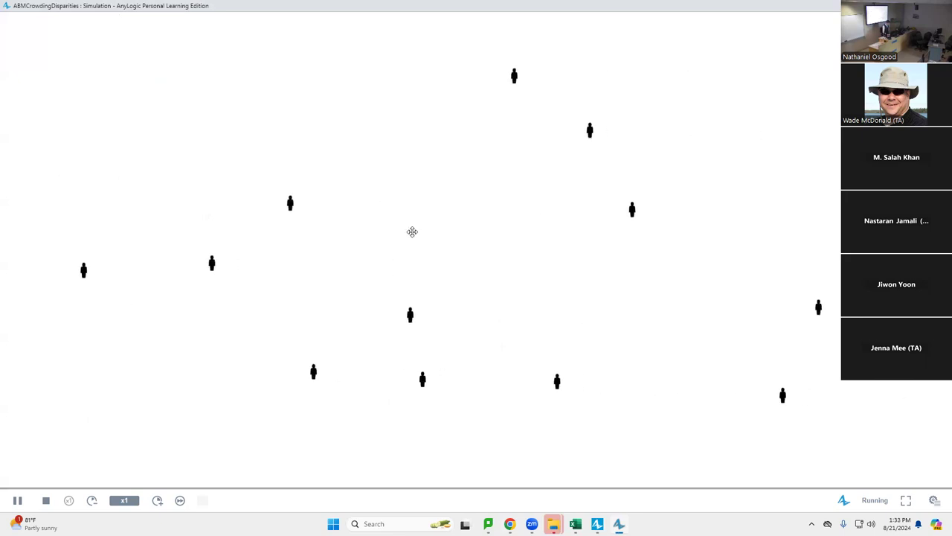
drag(491, 213, 272, 253)
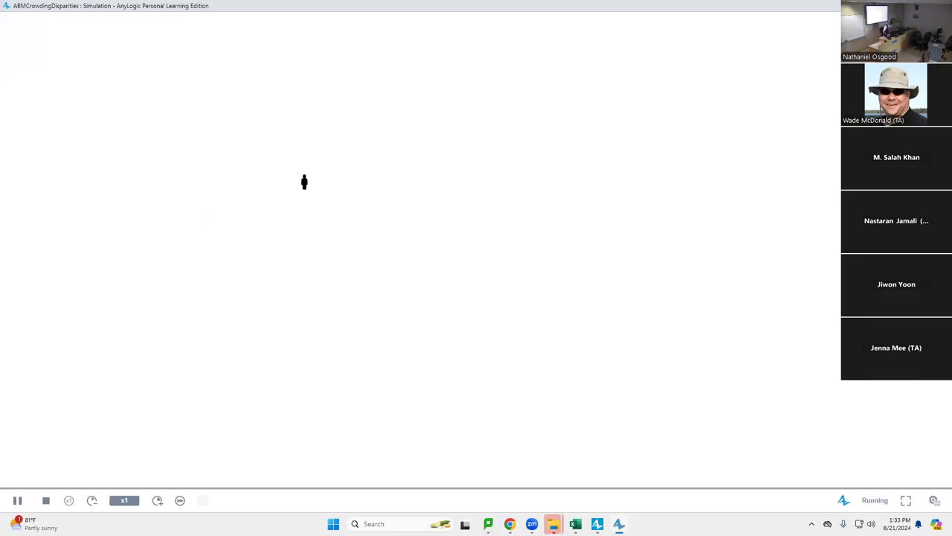
drag(657, 166, 542, 240)
key(alt+F4)
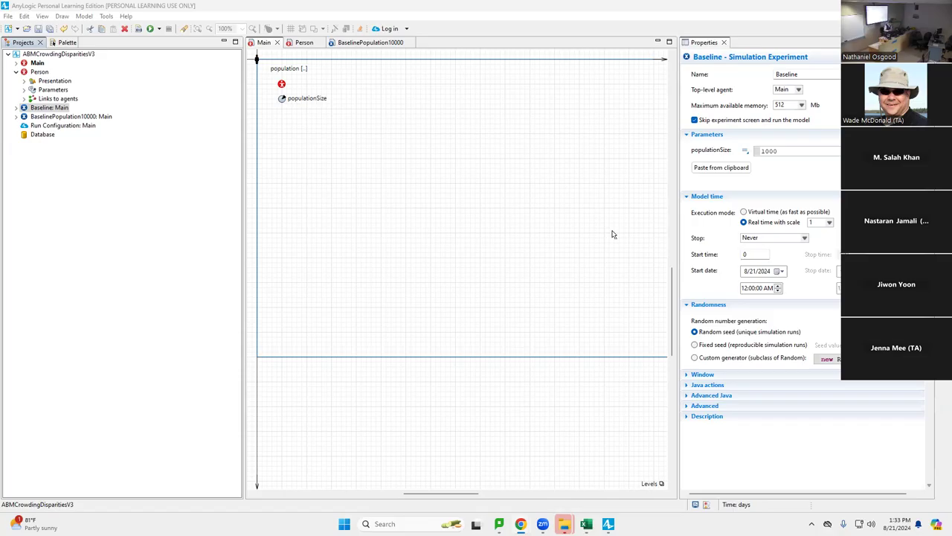
Step: Add a parameter named connectionDistanceThreshold to Main, directly below populationSize
scroll(325, 153, down, 1)
scroll(332, 125, up, 3)
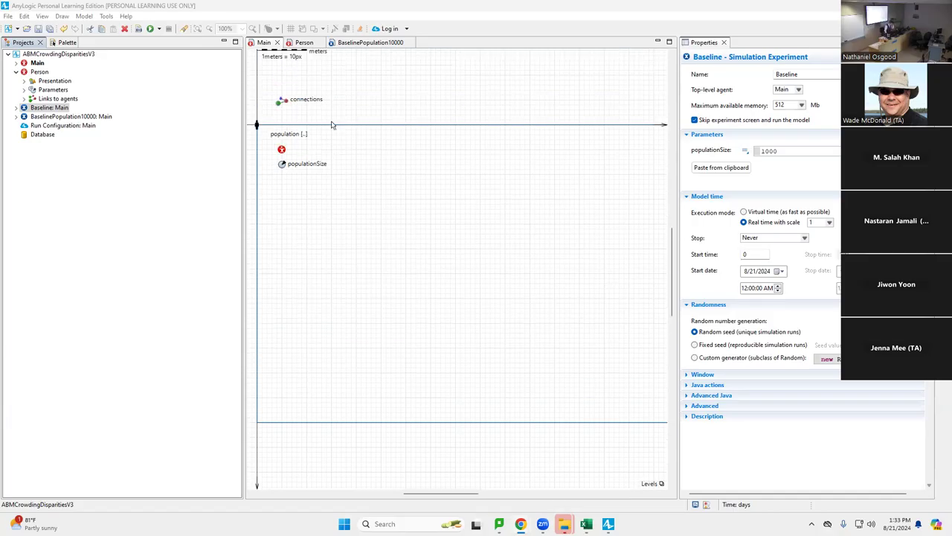
scroll(333, 125, up, 2)
click(56, 43)
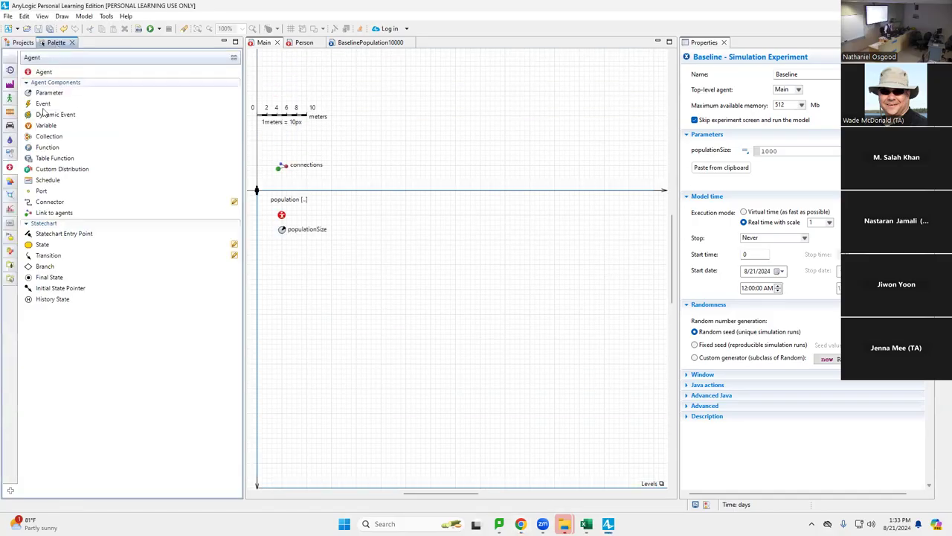
click(46, 93)
click(281, 239)
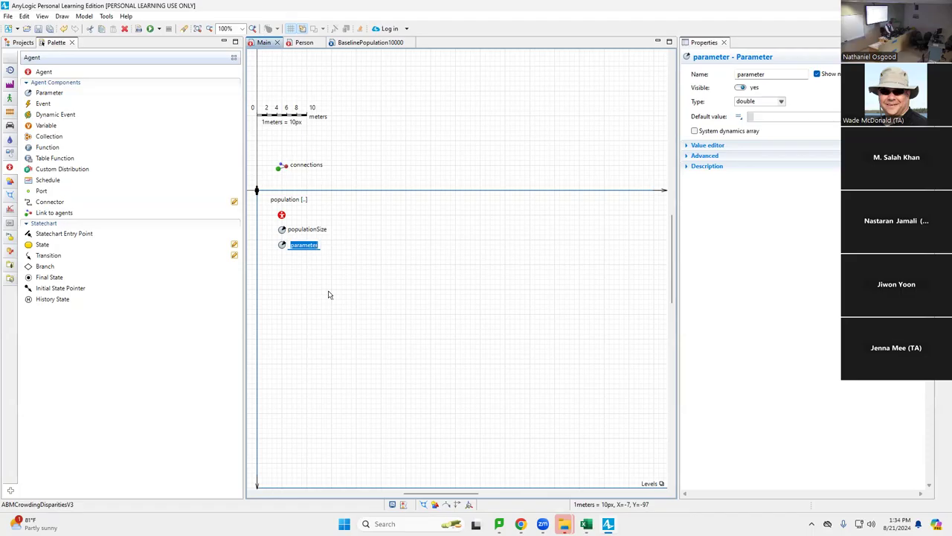
text(connectionDistance)
text(Tresho)
key(BackSpace)
key(BackSpace)
key(BackSpace)
key(BackSpace)
key(BackSpace)
text(hreshold)
key(Return)
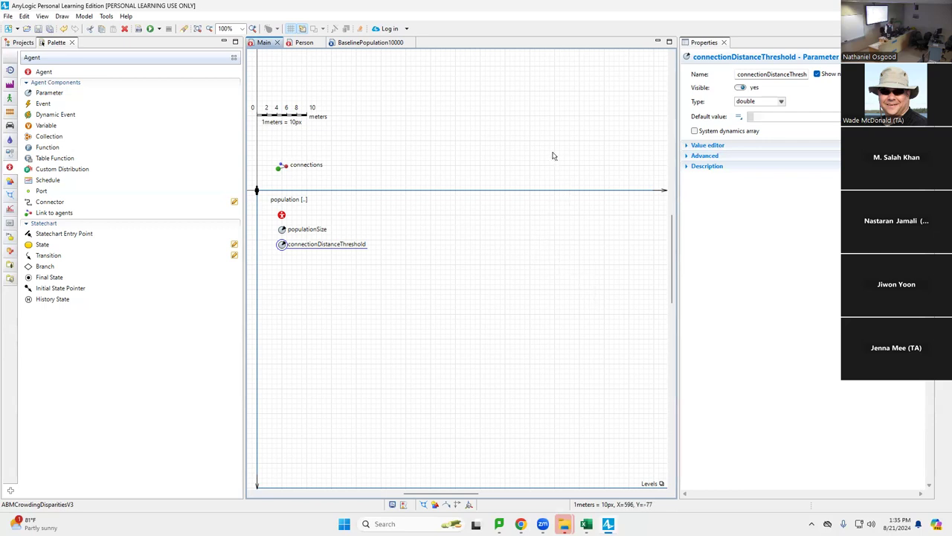
Step: Set connectionDistanceThreshold's default value to 100, save the model, and return to the project tree
click(767, 117)
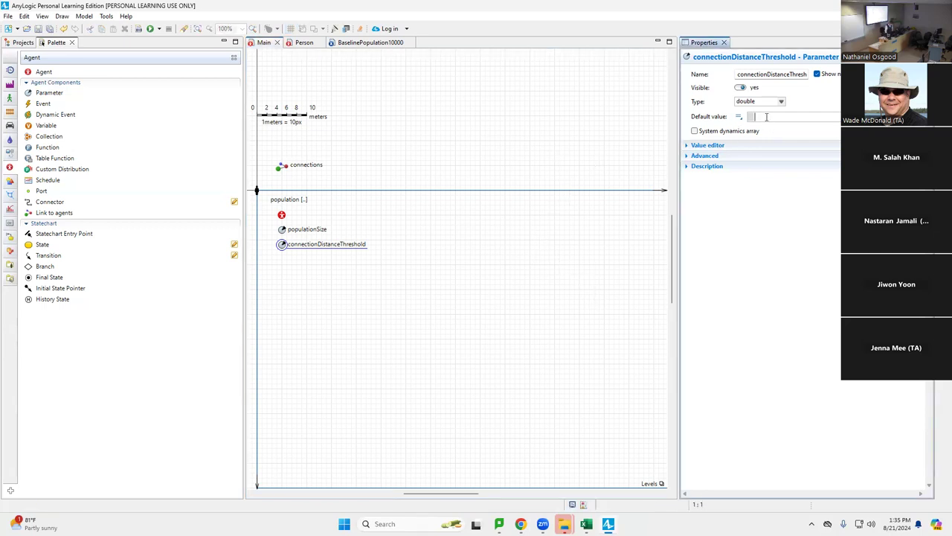
text(100)
key(ctrl+s)
drag(433, 494, 397, 493)
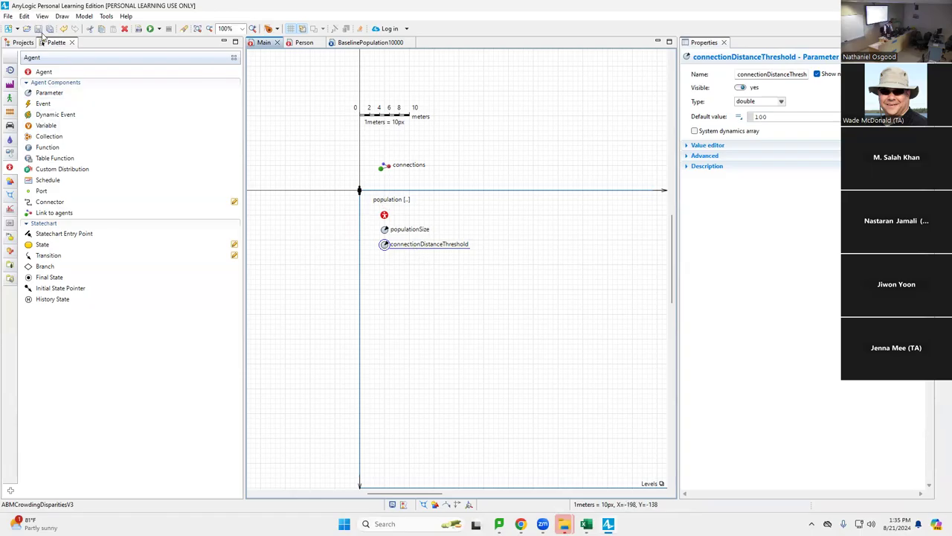
click(20, 42)
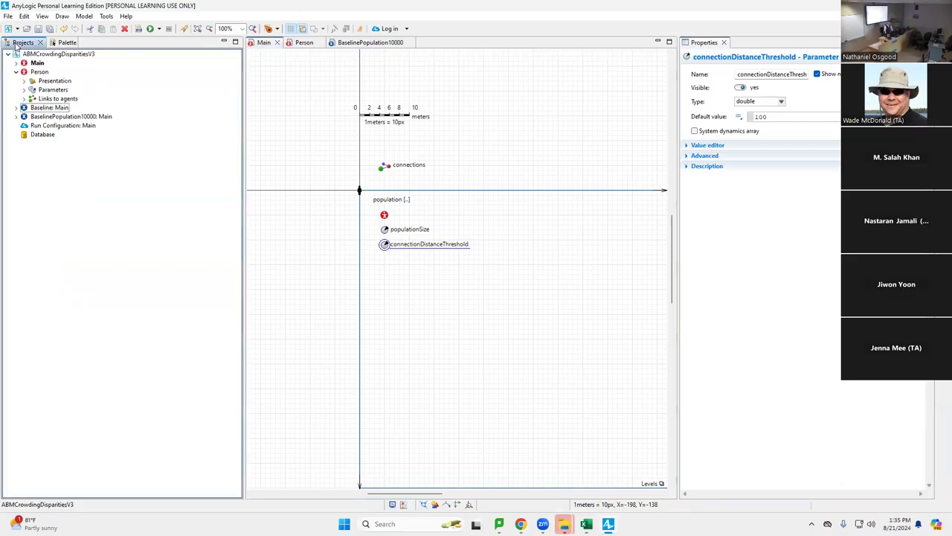
Step: Set Main's network type to Distance-based with connectionDistanceThreshold as the connection range, and save the model
click(39, 64)
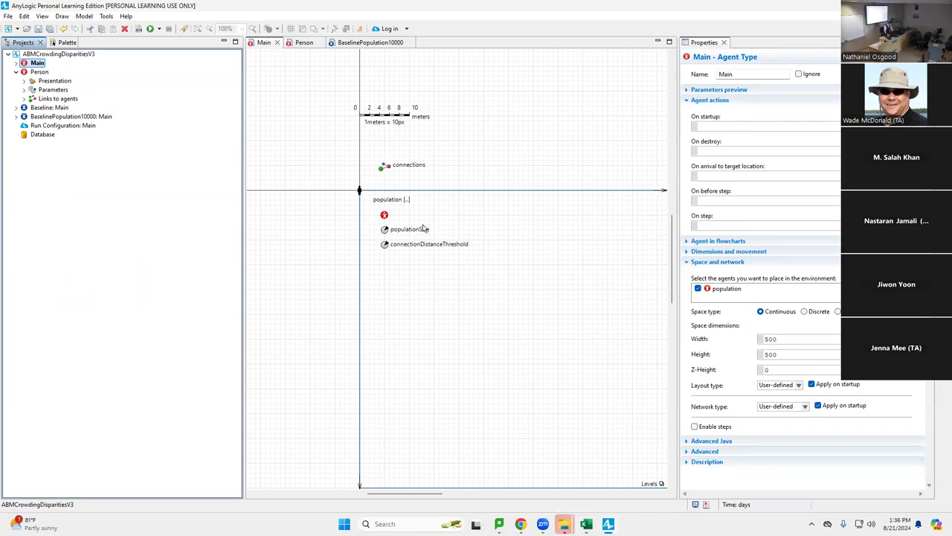
click(806, 406)
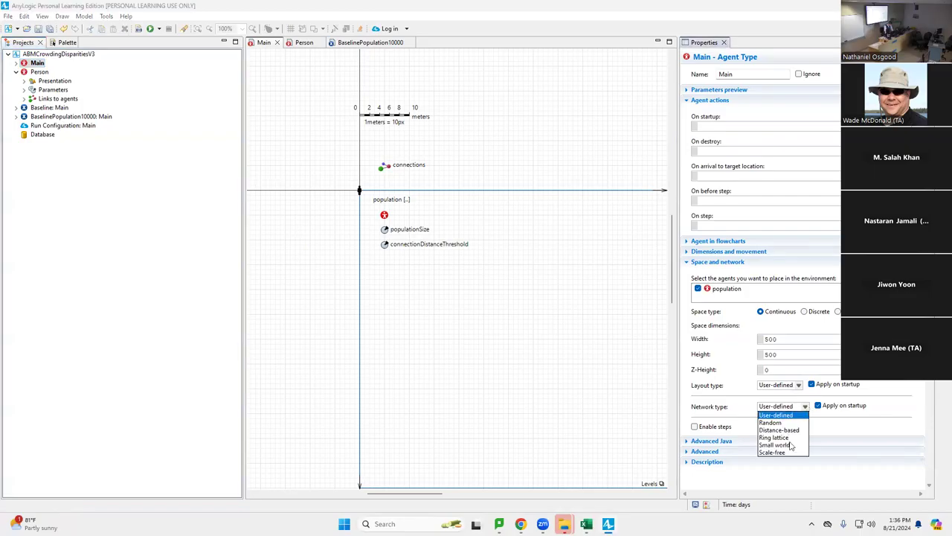
click(781, 430)
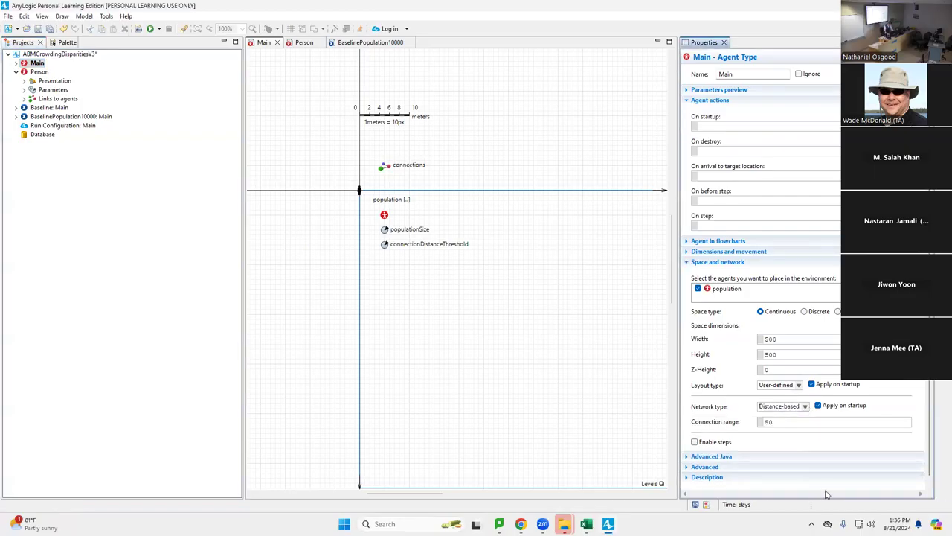
double_click(770, 422)
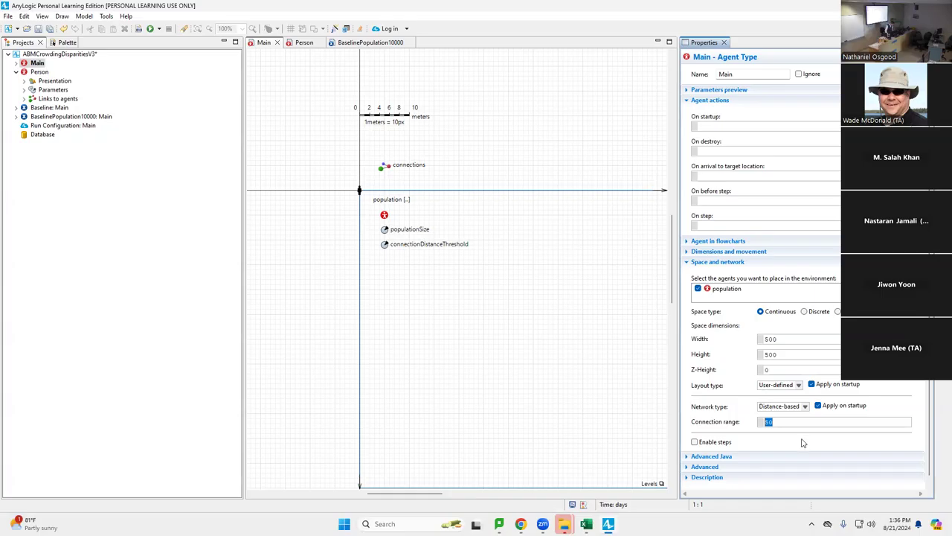
text(connec)
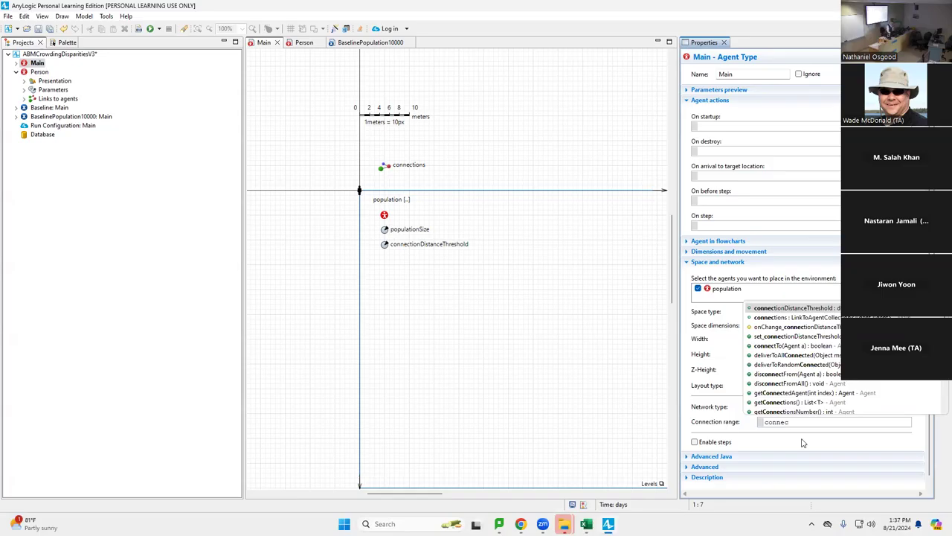
key(Return)
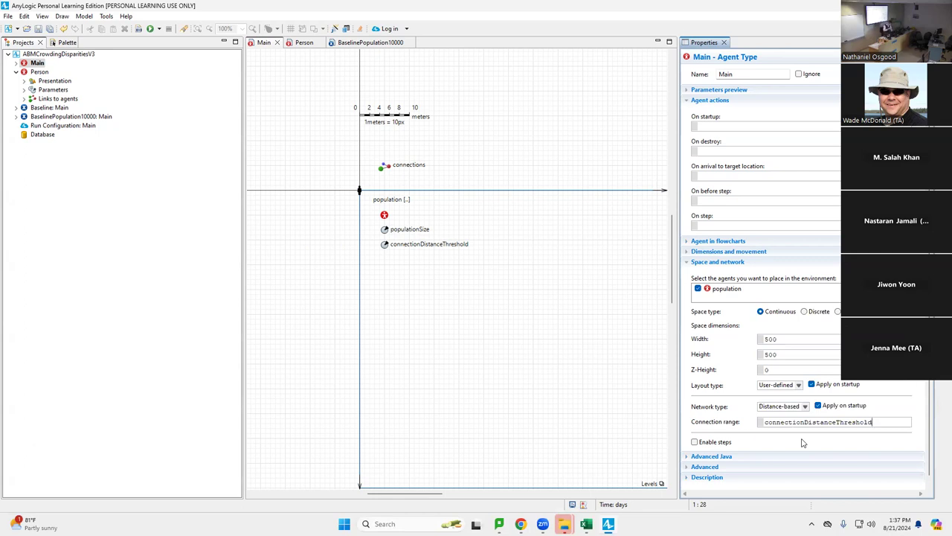
key(ctrl+s)
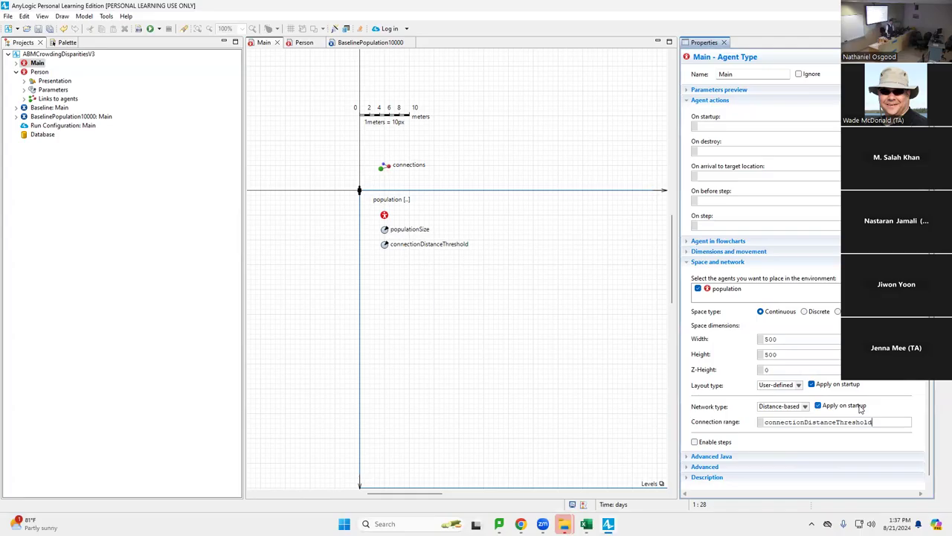
Step: Run the Baseline experiment and show the developer controls in the run window
mouse_move(858, 422)
right_click(53, 107)
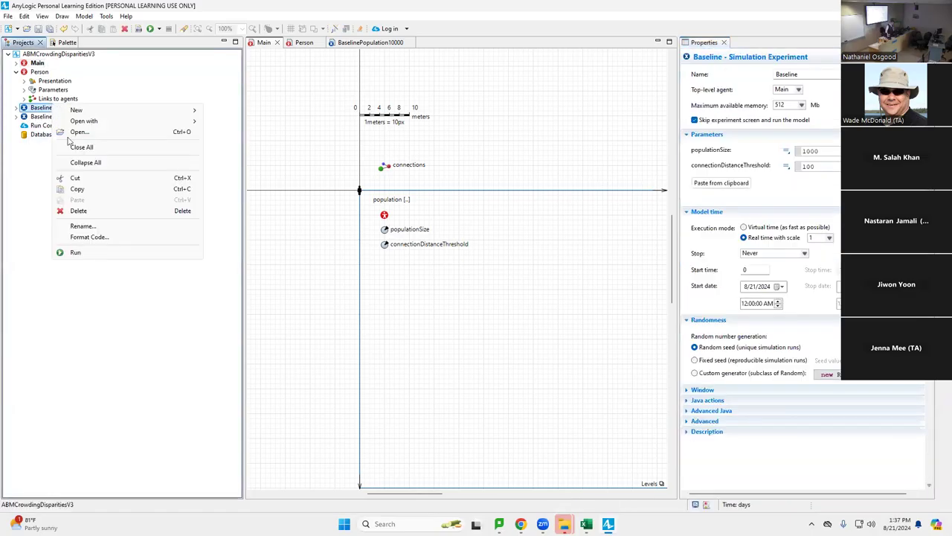
click(101, 252)
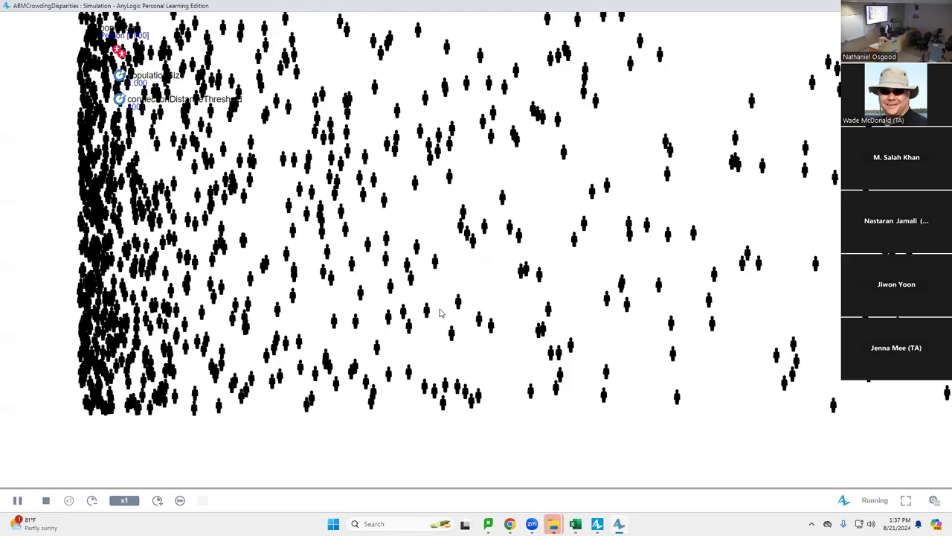
click(935, 500)
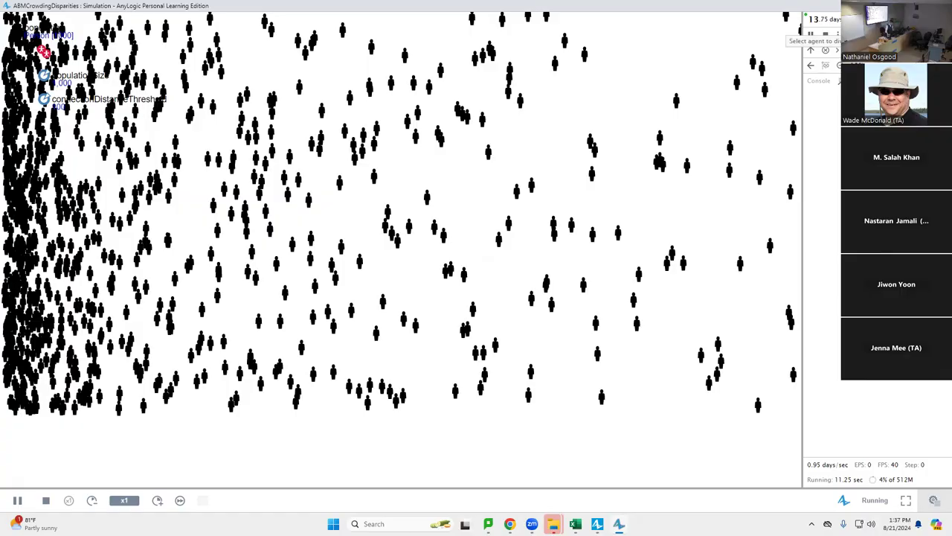
Step: Inspect the income and connections of several Person agents across the space, and close the run
click(825, 50)
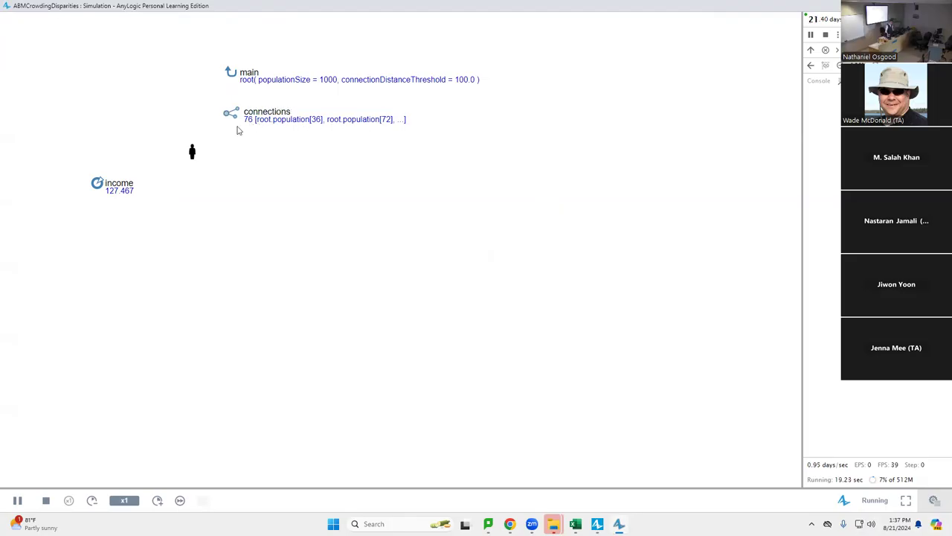
drag(240, 132, 251, 154)
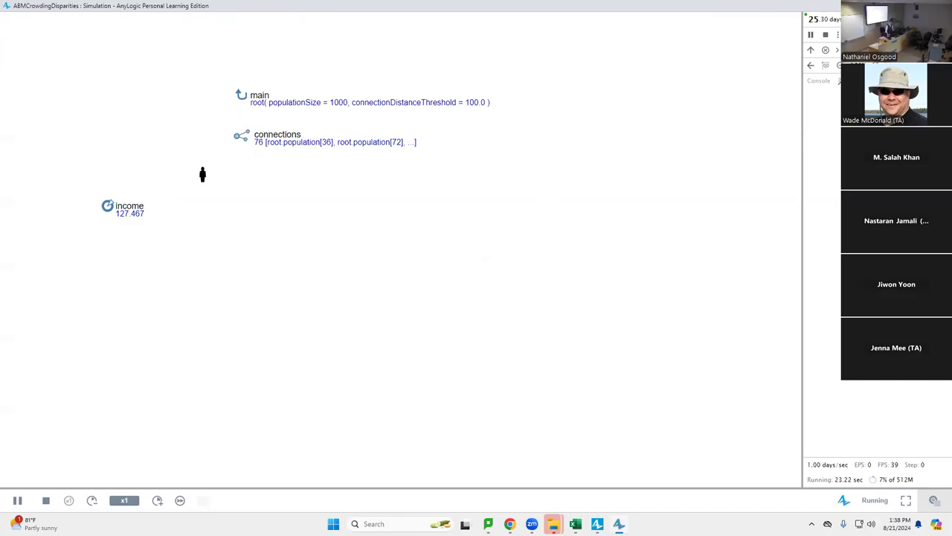
click(825, 50)
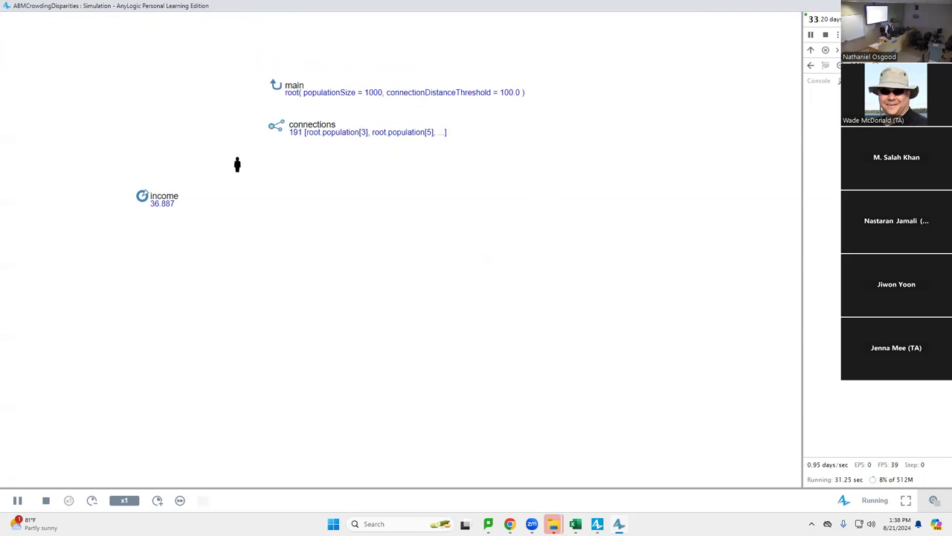
click(826, 50)
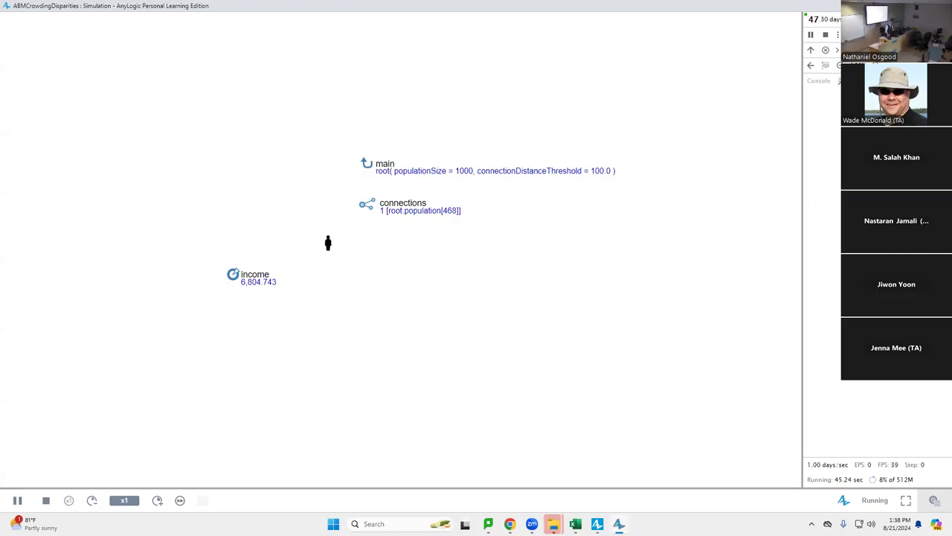
key(alt+F4)
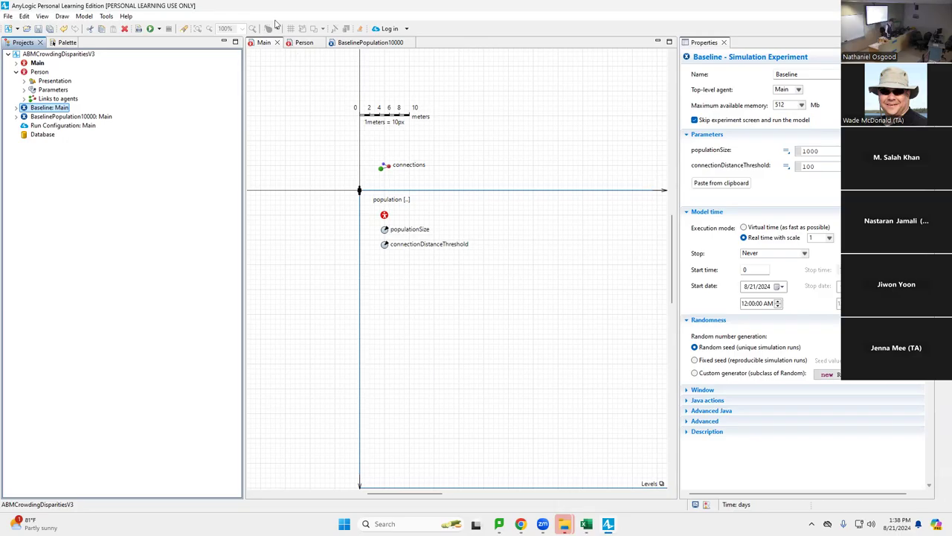
Step: Enable drawing of lines connecting agents for the connections link in the Person agent type
click(303, 43)
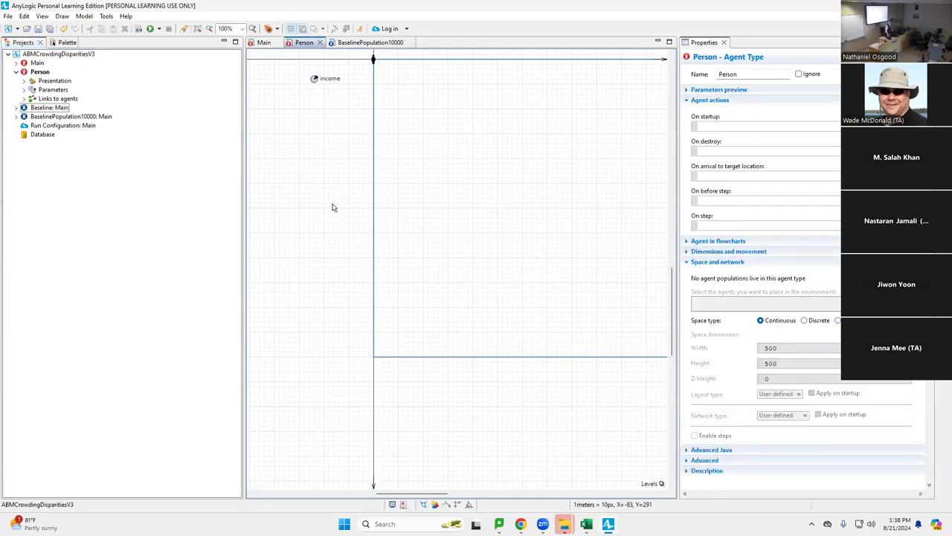
scroll(332, 208, up, 3)
scroll(332, 208, up, 3)
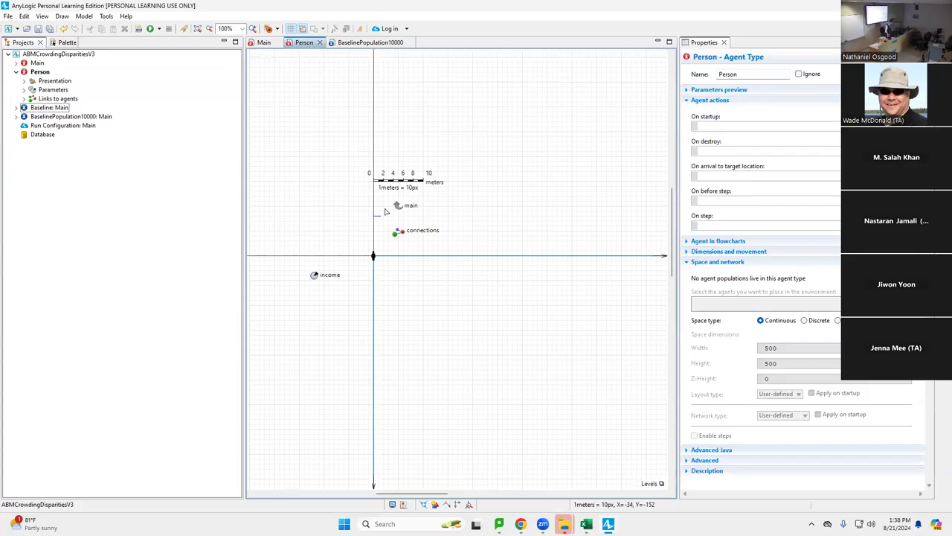
click(398, 239)
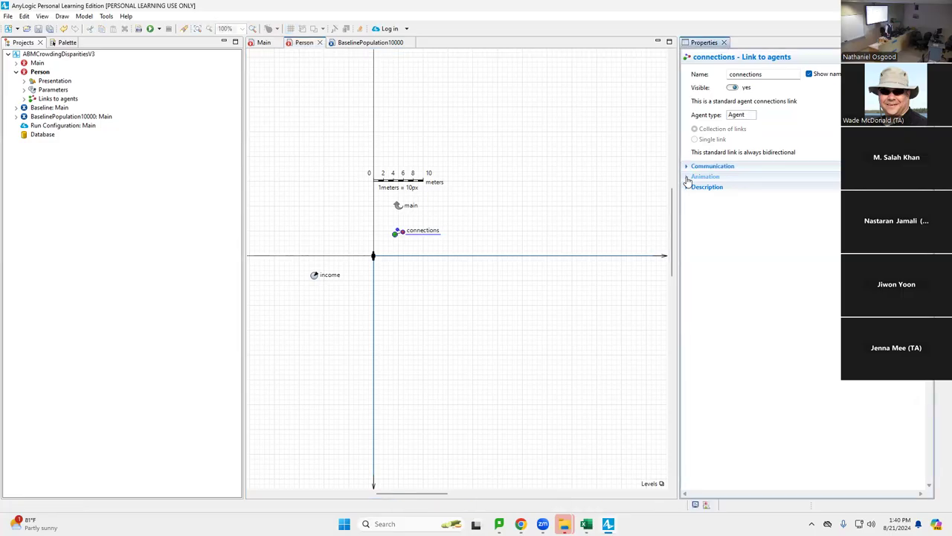
click(688, 178)
click(695, 192)
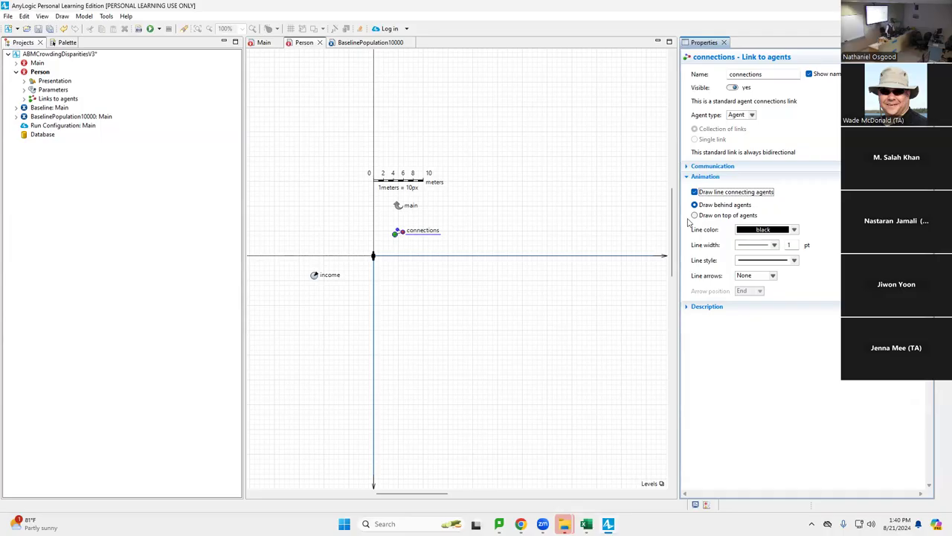
Step: Draw the connection lines on top of agents in red, and save the model
click(689, 168)
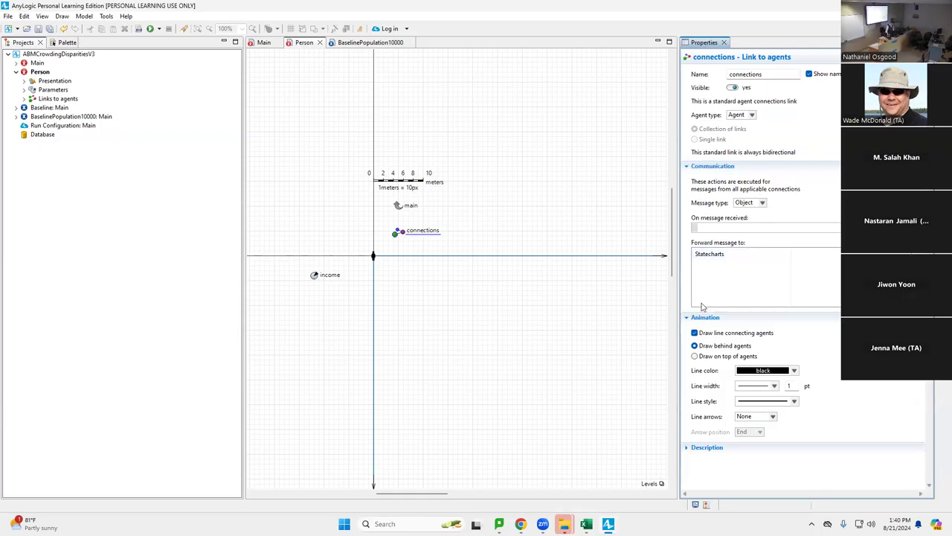
click(737, 272)
click(694, 332)
click(693, 358)
click(750, 370)
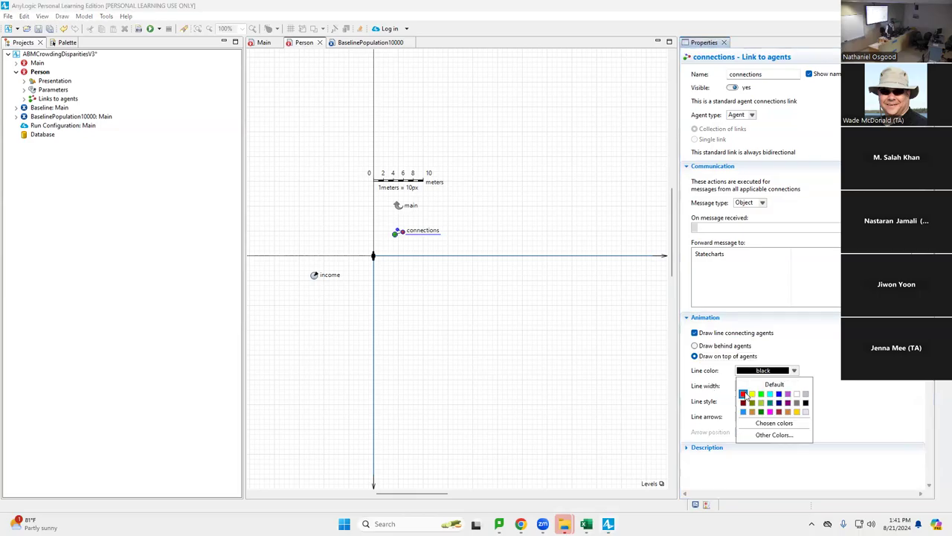
click(744, 395)
key(ctrl+s)
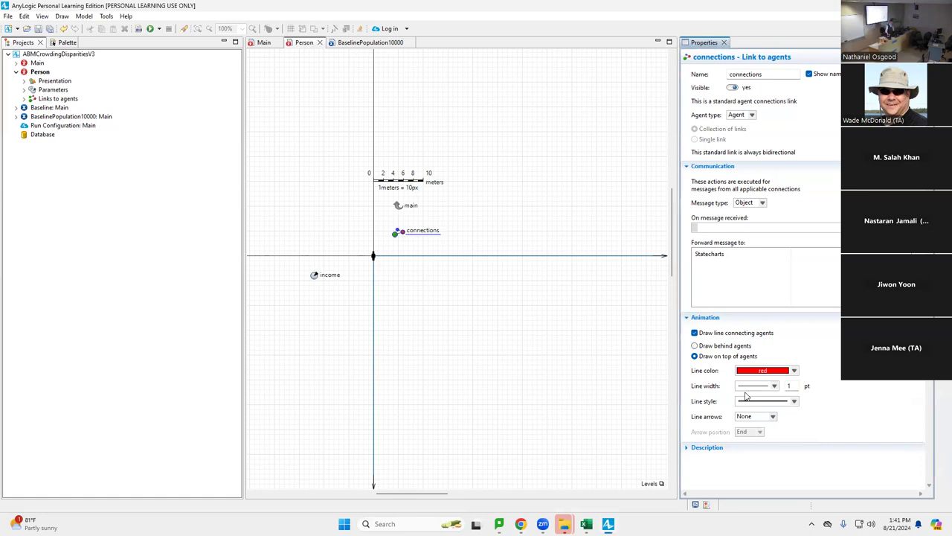
key(ctrl+s)
Step: Build the model and run the Baseline experiment
click(139, 30)
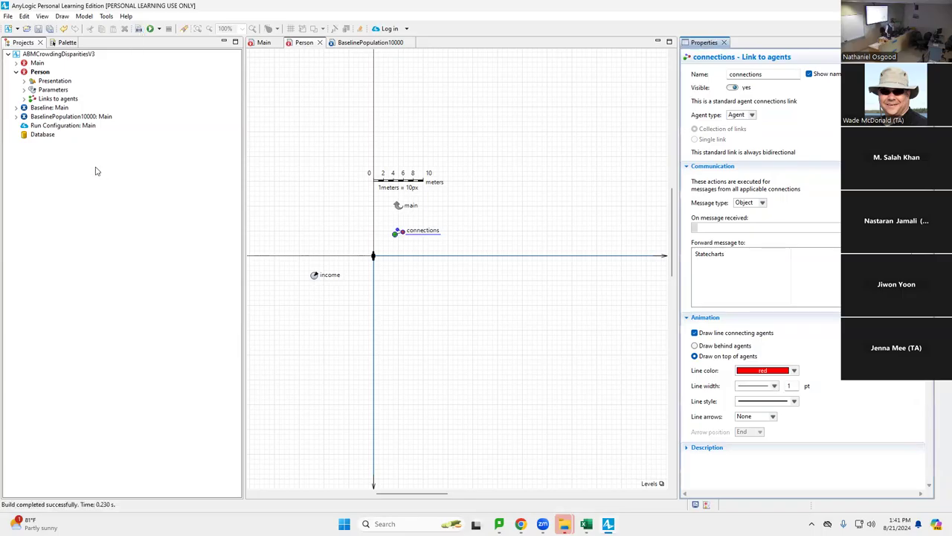
right_click(32, 110)
click(88, 258)
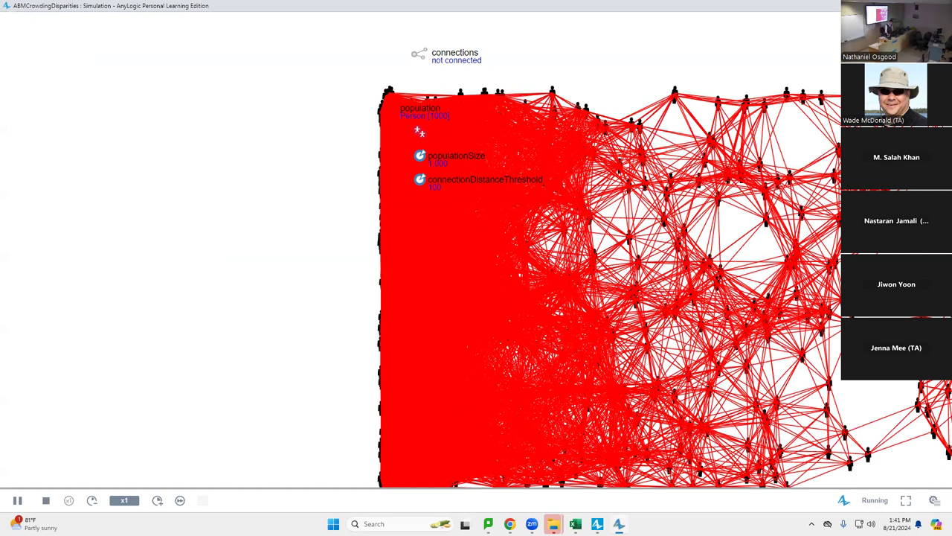
Step: Examine the red connection network from the dense low-income area to the sparse high-income agents, waiting through any unresponsiveness, and close the run
drag(810, 244, 753, 235)
drag(611, 265, 338, 254)
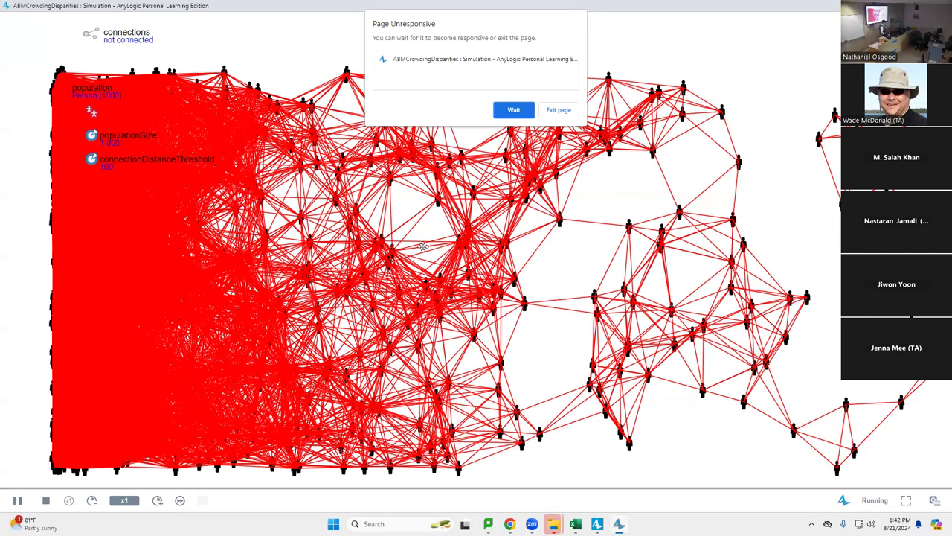
click(524, 112)
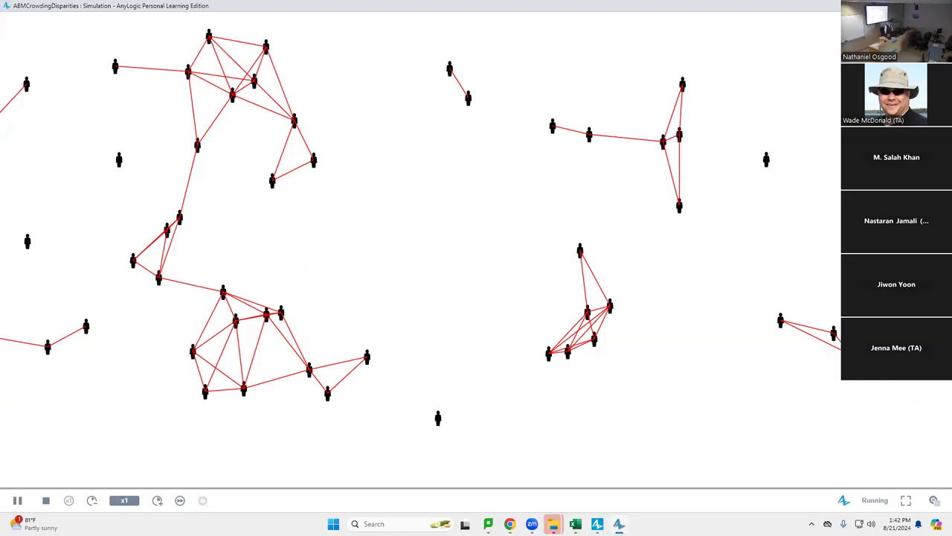
key(alt+F4)
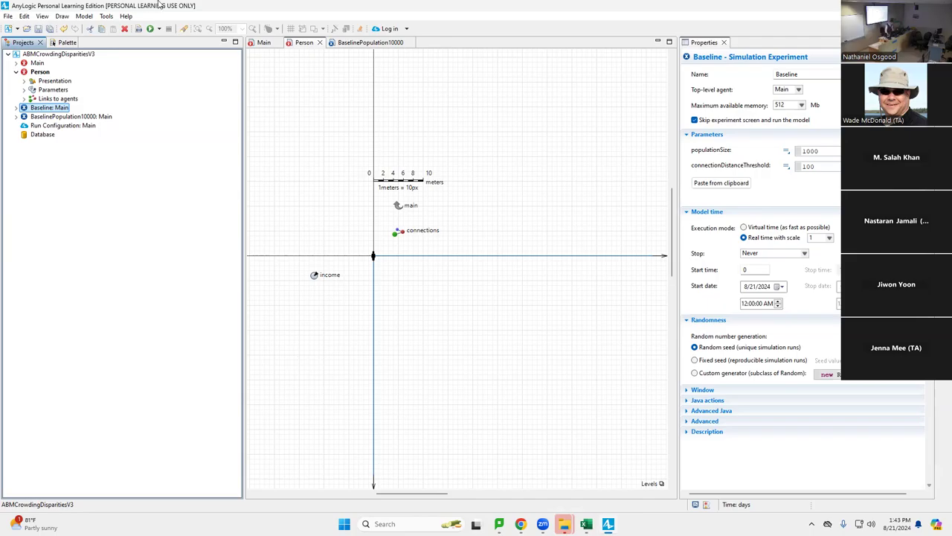
Step: Display the Analysis elements available for adding charts to the model
click(66, 42)
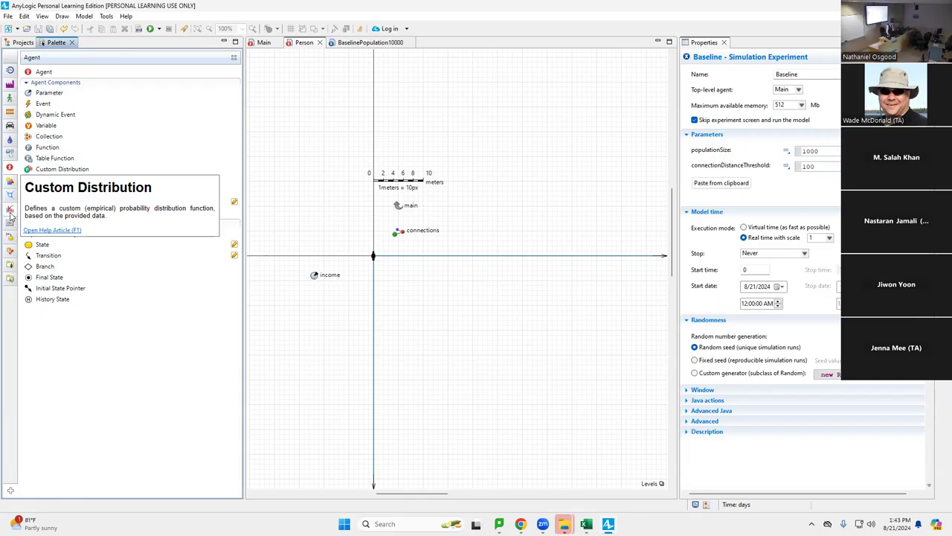
click(10, 208)
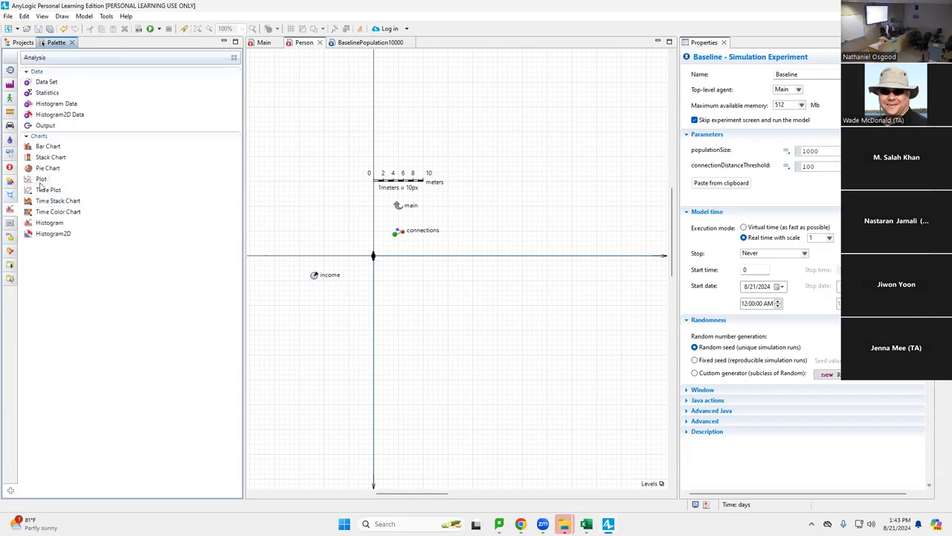
drag(41, 186, 462, 148)
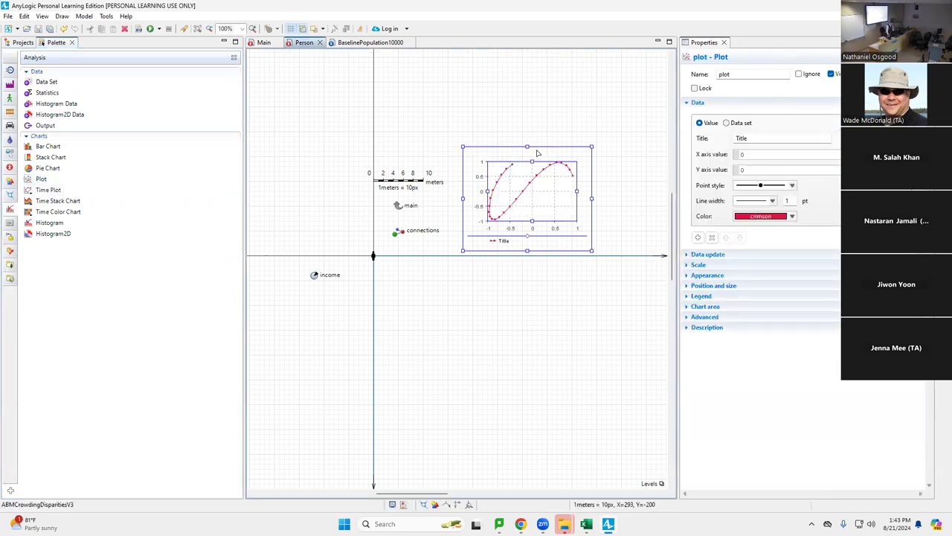
drag(592, 143, 665, 63)
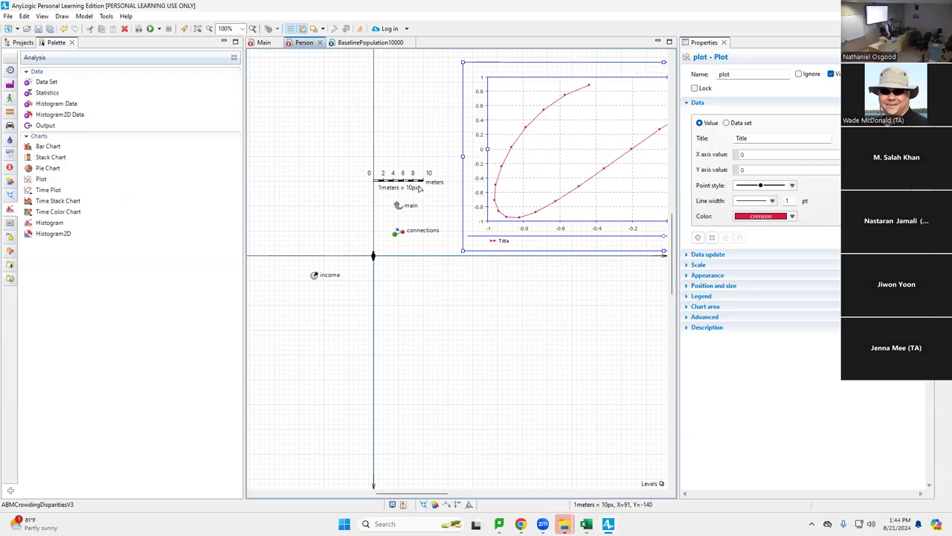
key(Delete)
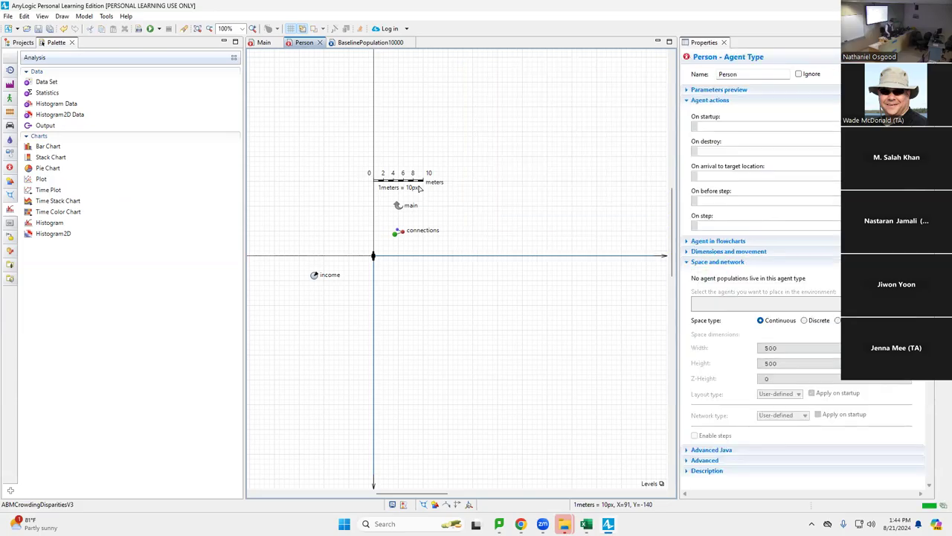
Step: Add a Plot chart to Main above the horizontal axis, beside the connections link, and enlarge it toward the upper right
click(262, 42)
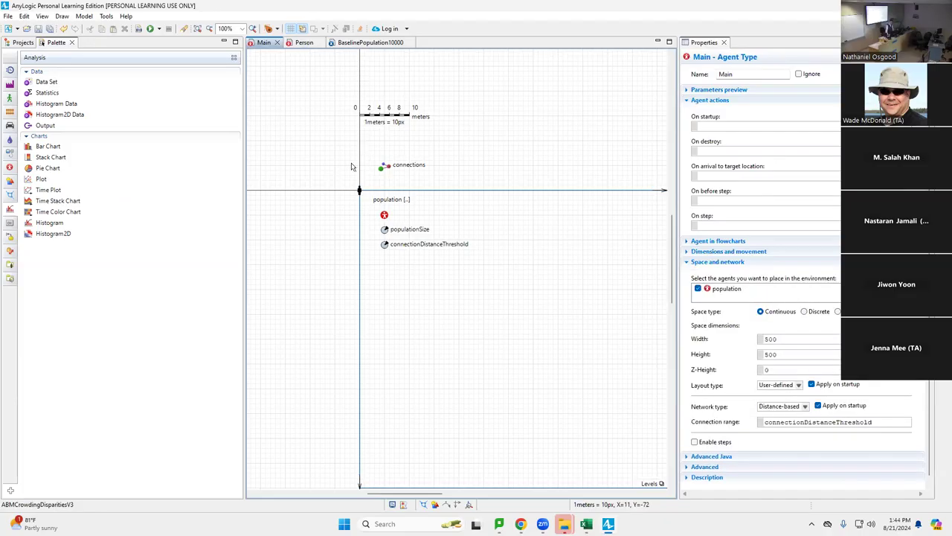
drag(40, 181, 449, 77)
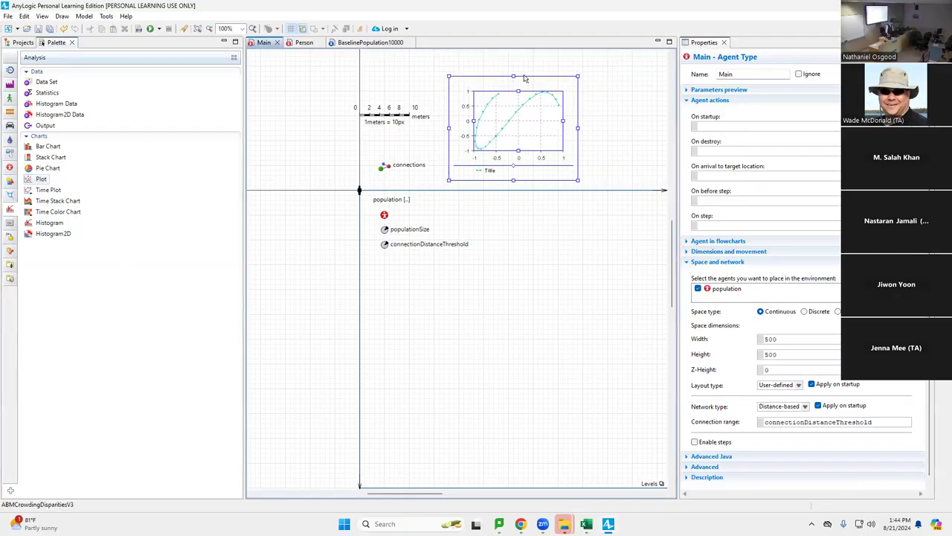
drag(578, 76, 802, 16)
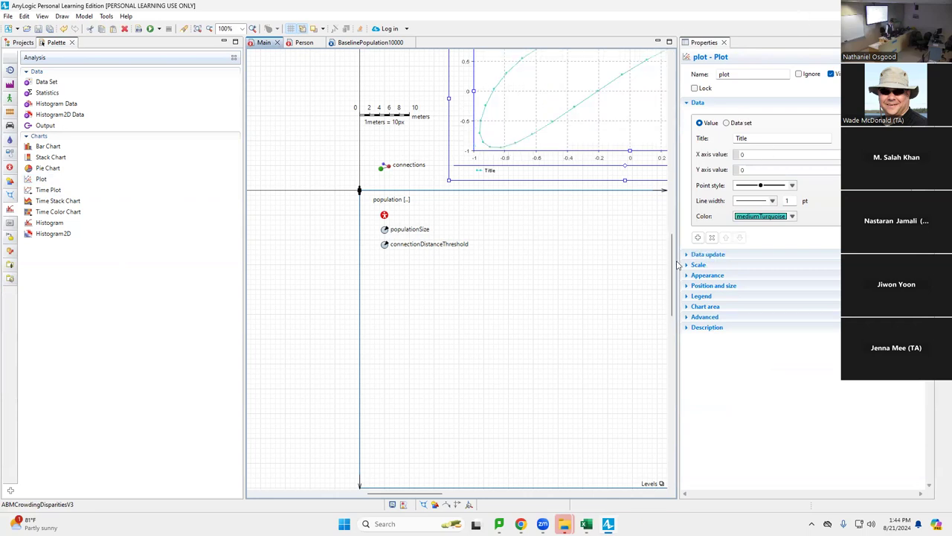
Step: Enlarge the plot on Main further by extending its upper-left corner upward and slightly outward
drag(677, 264, 684, 216)
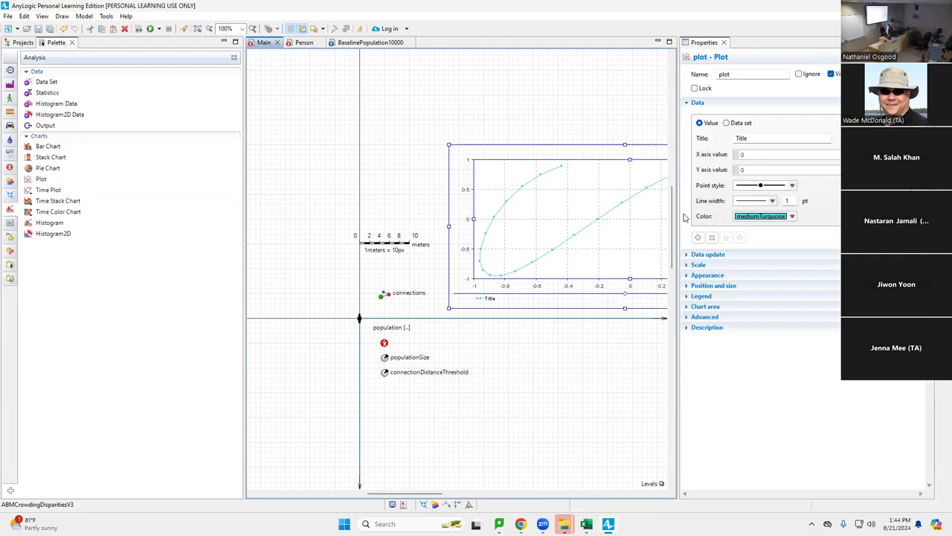
drag(449, 145, 442, 83)
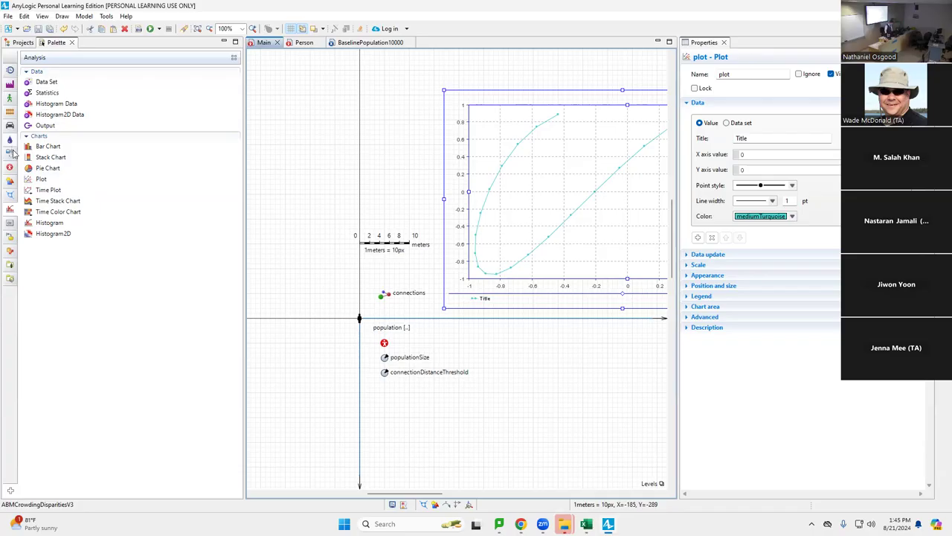
mouse_move(10, 277)
click(21, 43)
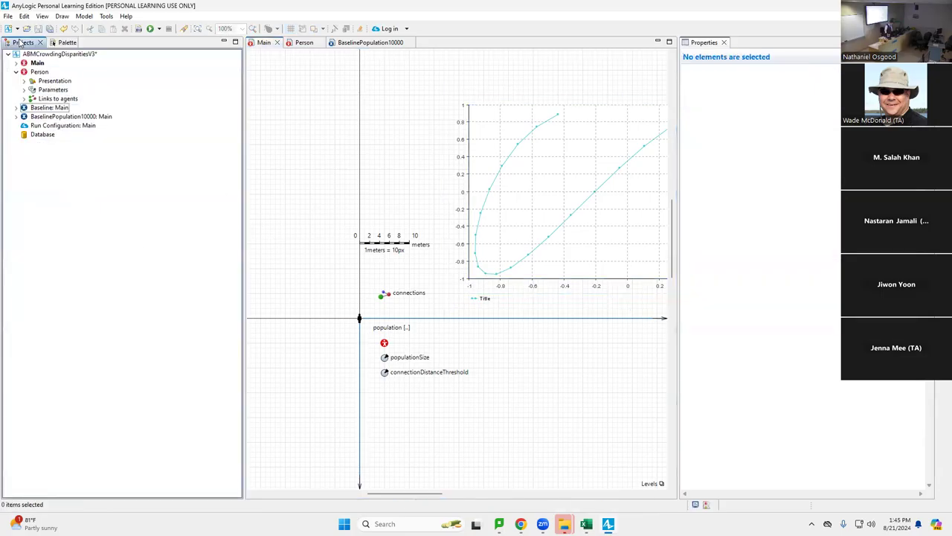
click(55, 43)
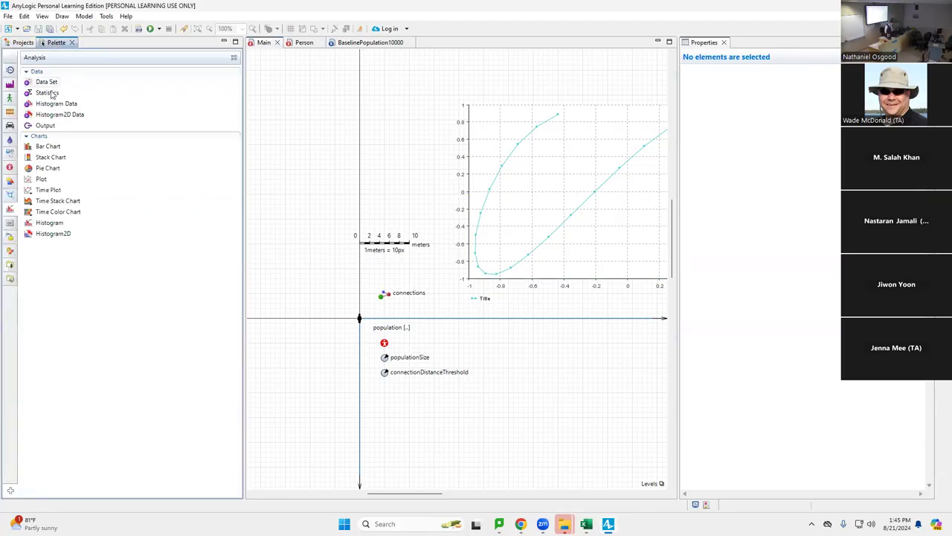
Step: Add an Event to Main beside the plot and name it displayIncomeDegreeScatterplot
click(10, 166)
drag(28, 107, 428, 172)
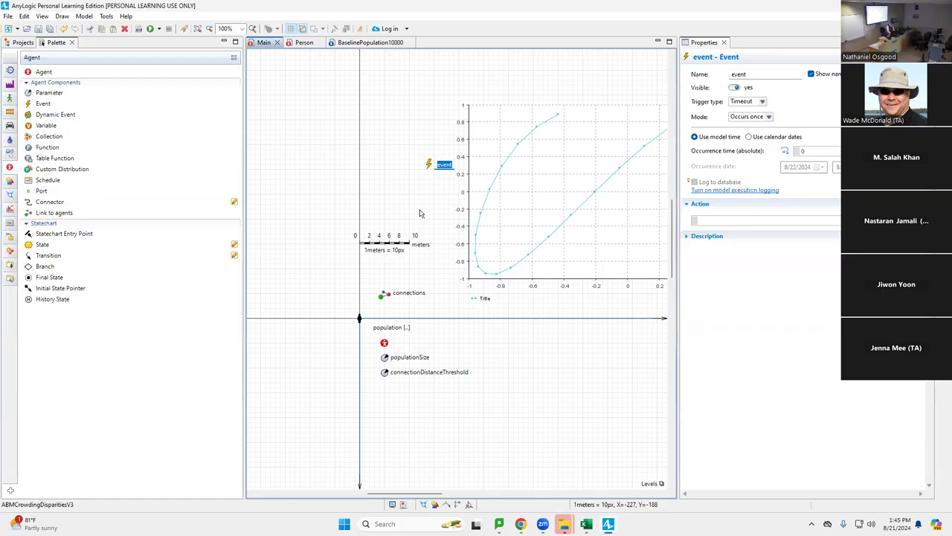
text(displayIncomeC)
key(BackSpace)
key(BackSpace)
key(BackSpace)
key(BackSpace)
text(DegreeScatterplot)
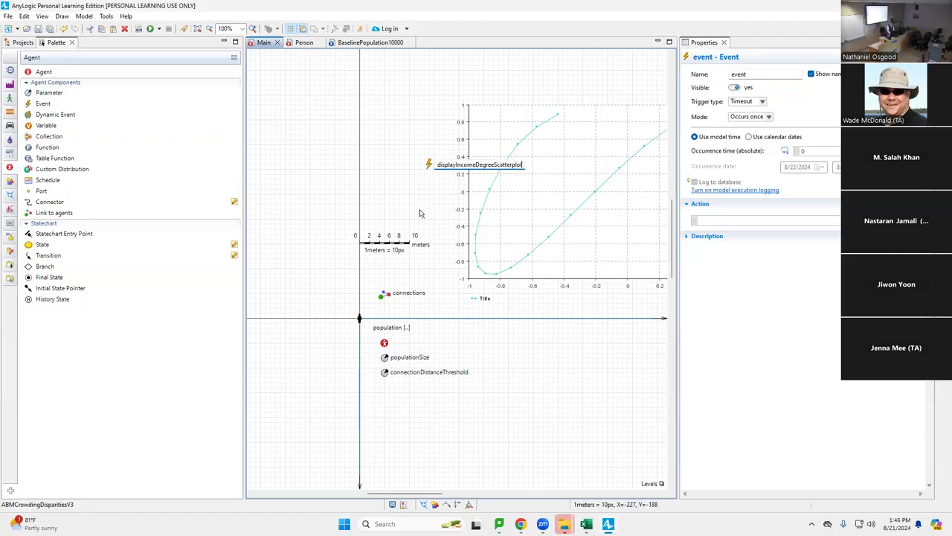
key(Return)
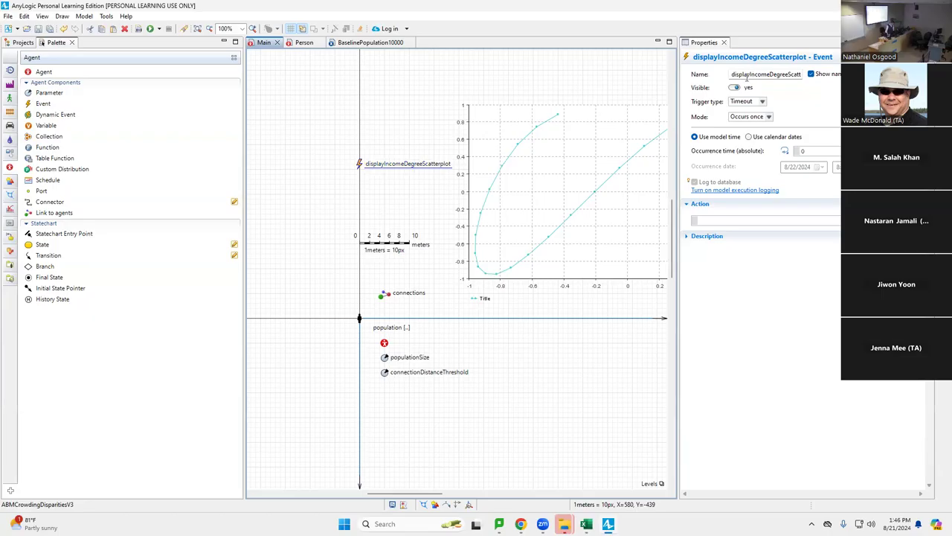
Step: Rename the new event as populateIncomeDegreeScatterplot
drag(750, 74, 673, 73)
text(poipu)
key(BackSpace)
key(BackSpace)
key(BackSpace)
text(pulate)
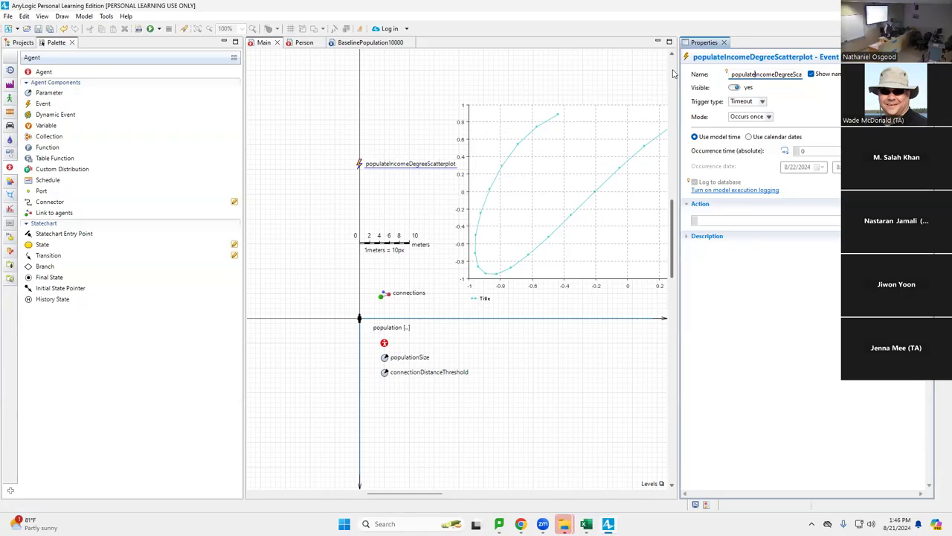
click(829, 153)
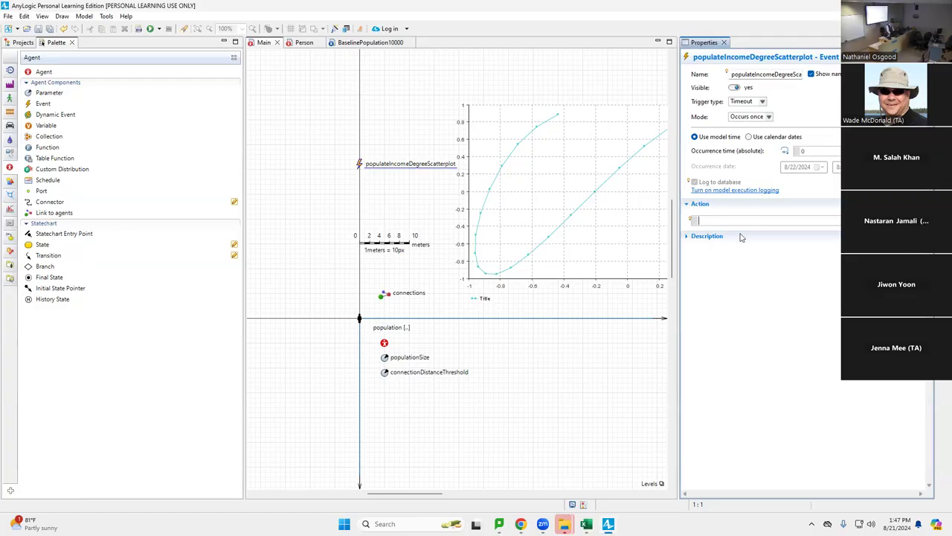
Step: Rename the plot as incomeDegreeScatterplot and copy the new name
click(585, 170)
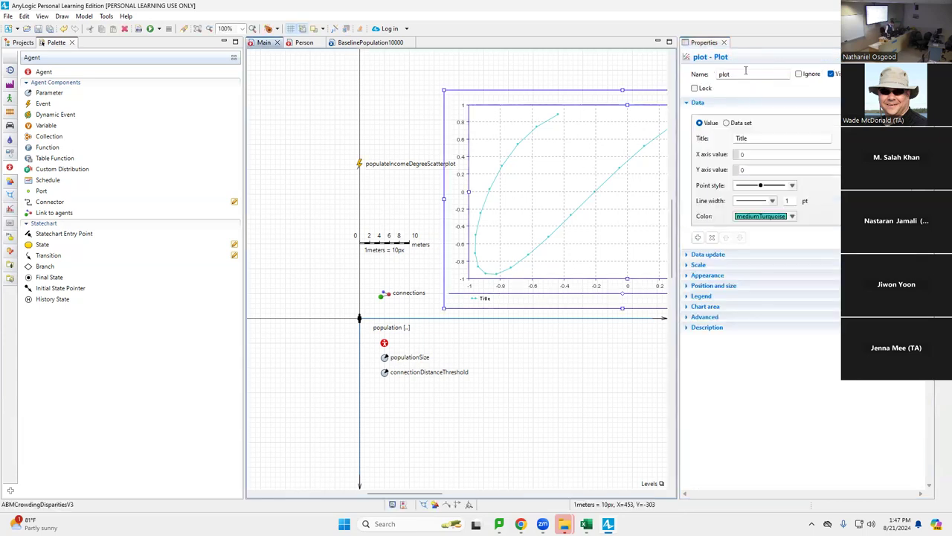
double_click(746, 71)
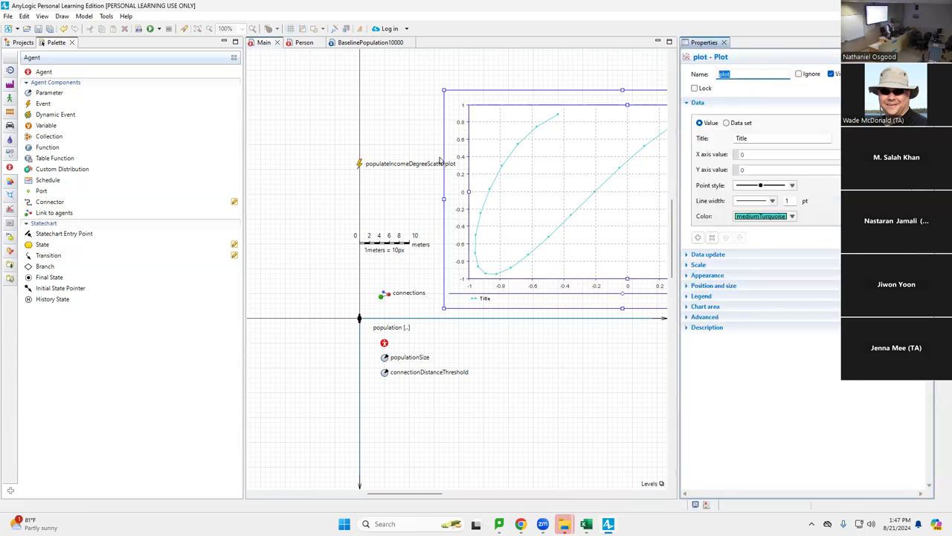
text(incomeDegreeScatterplot)
key(Return)
key(ctrl+c)
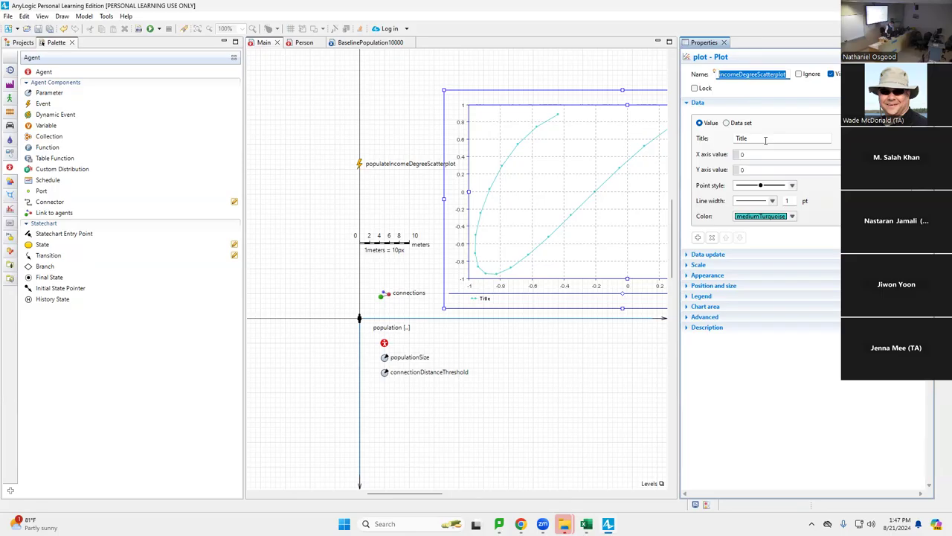
Step: Set the scatterplot's data update option to Do not update data automatically
click(765, 140)
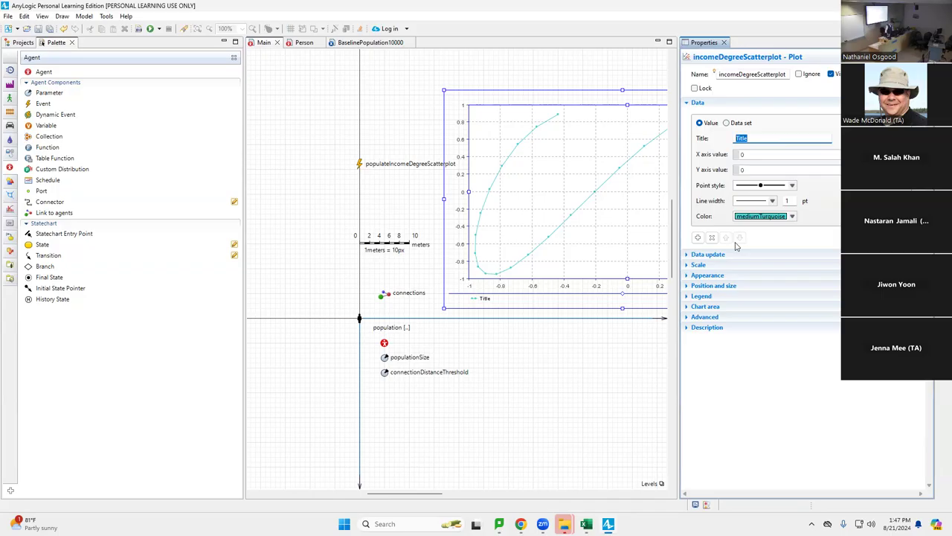
click(707, 254)
click(716, 281)
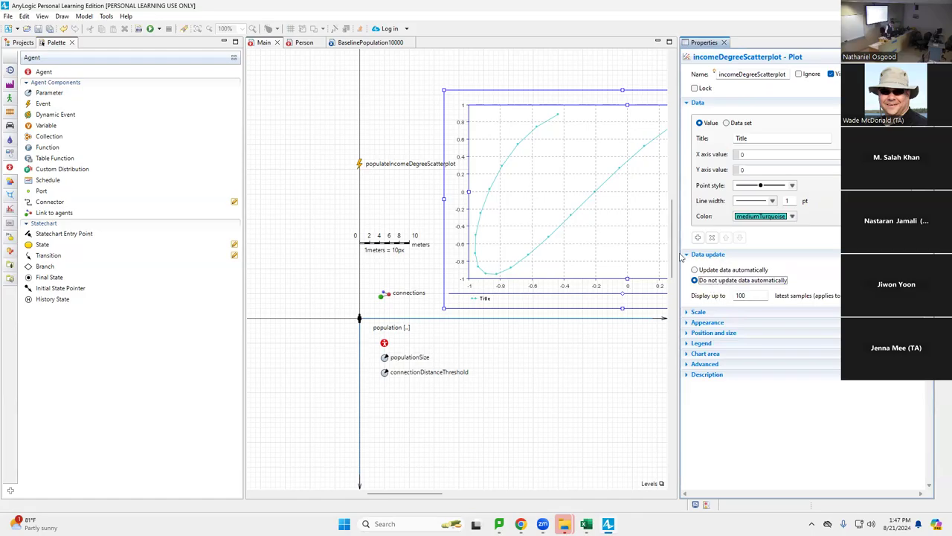
Step: Set the title of the plot's data item to "Income (horiz) vs Connection Count"
click(748, 138)
double_click(748, 138)
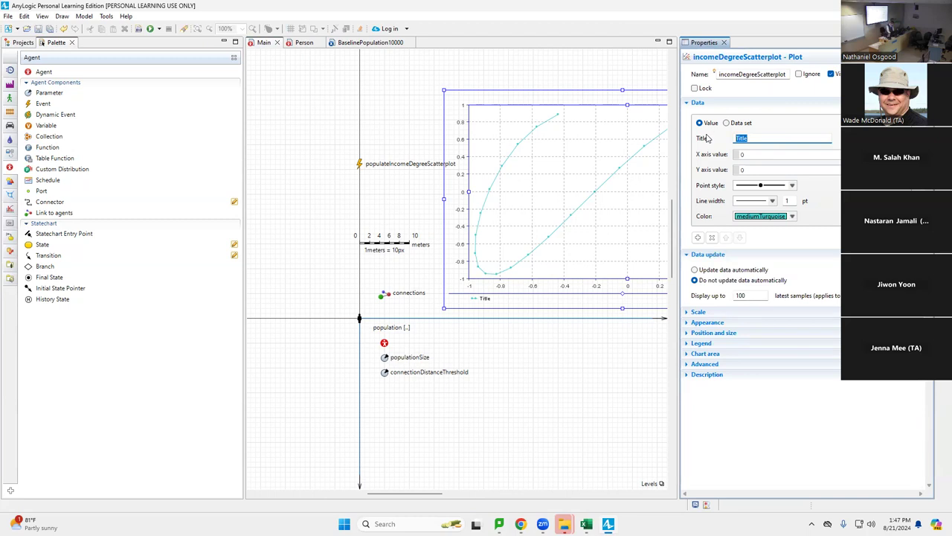
text(()
key(ctrl+v)
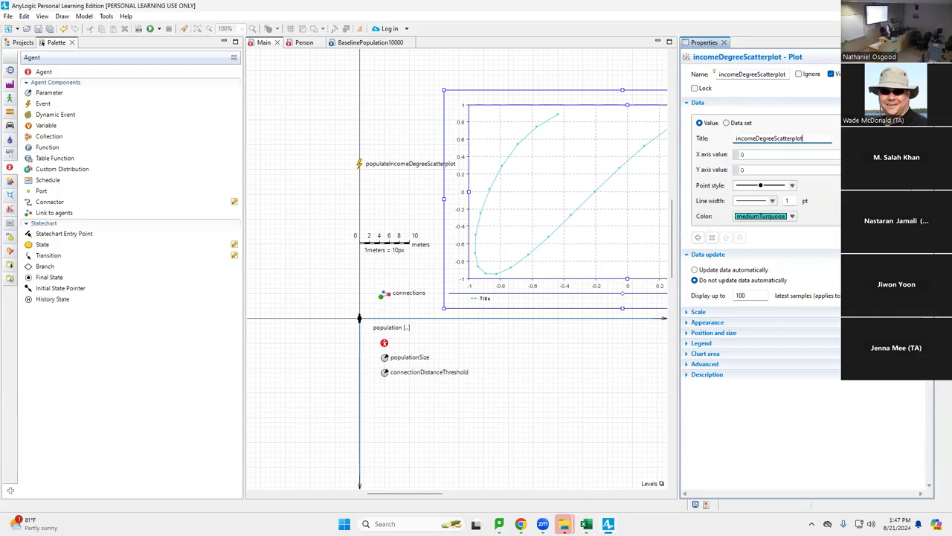
key(Delete)
text(I)
key(Right)
key(Right)
key(Right)
key(Right)
key(Right)
key(Return)
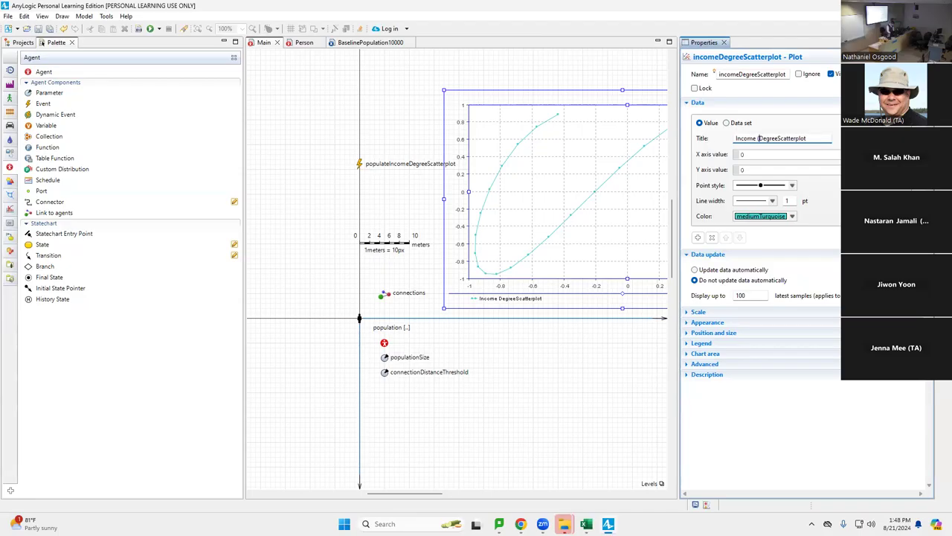
text((horiz) vs)
drag(802, 138, 830, 139)
key(Delete)
text(Centrality)
key(ctrl+BackSpace)
key(ctrl+BackSpace)
text(Connection Count)
click(707, 139)
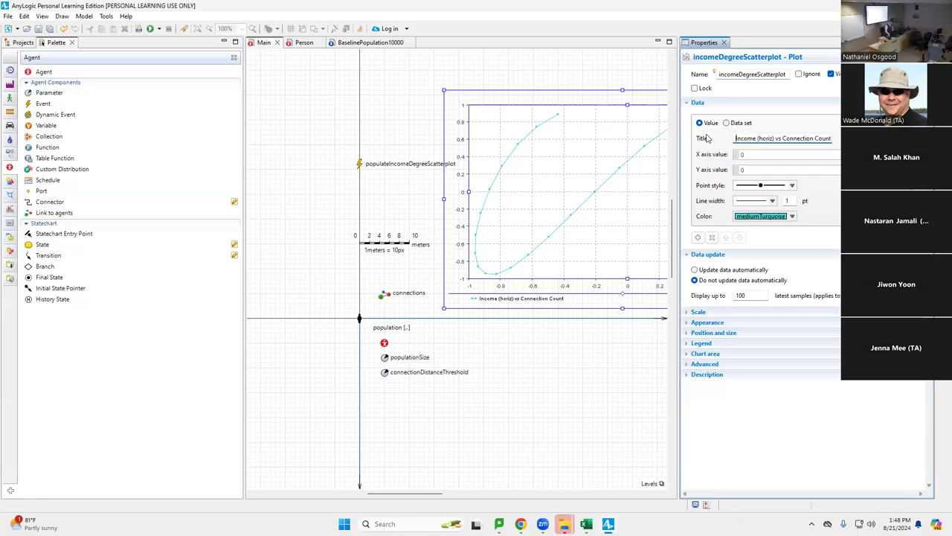
Step: Open the action code of the populateIncomeDegreeScatterplot event for editing
click(361, 166)
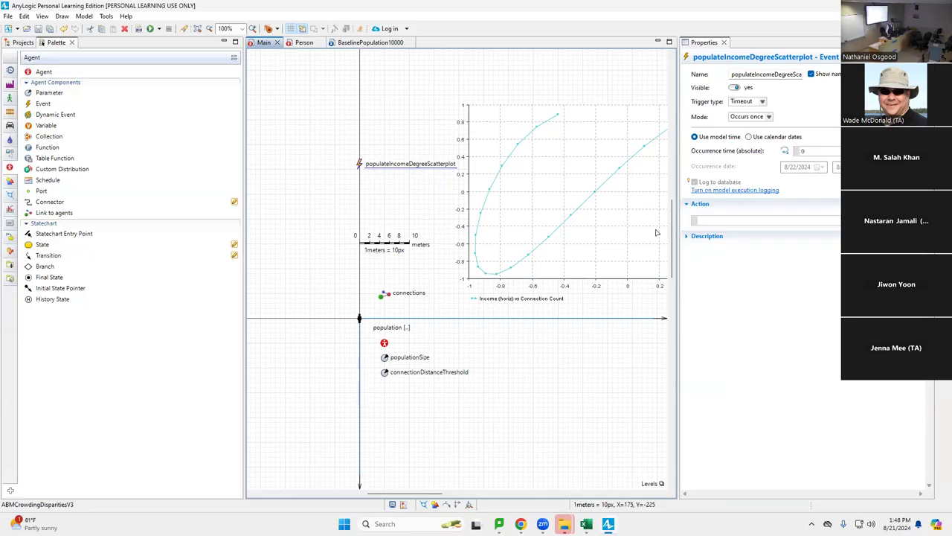
click(709, 221)
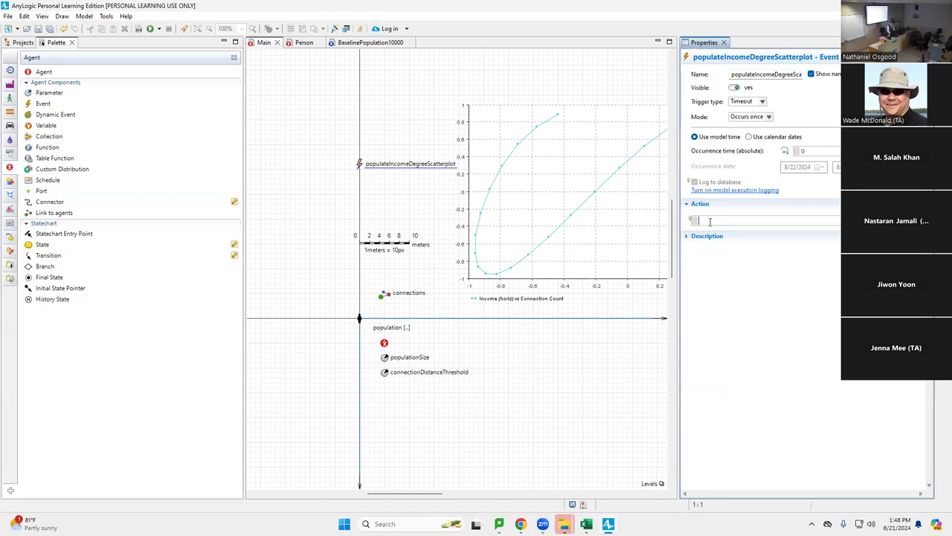
text(income)
key(ctrl+space)
key(Return)
text(.re)
key(ctrl+space)
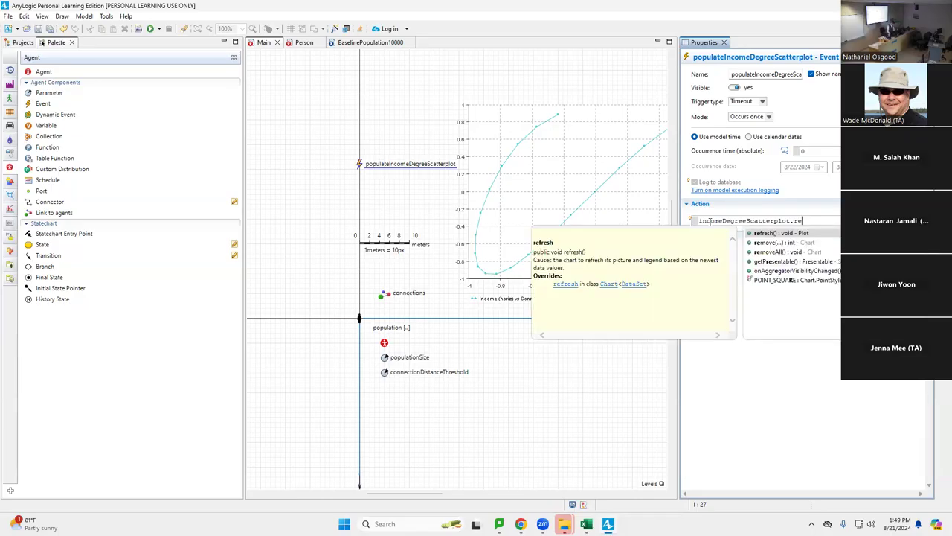
key(Down)
key(Down)
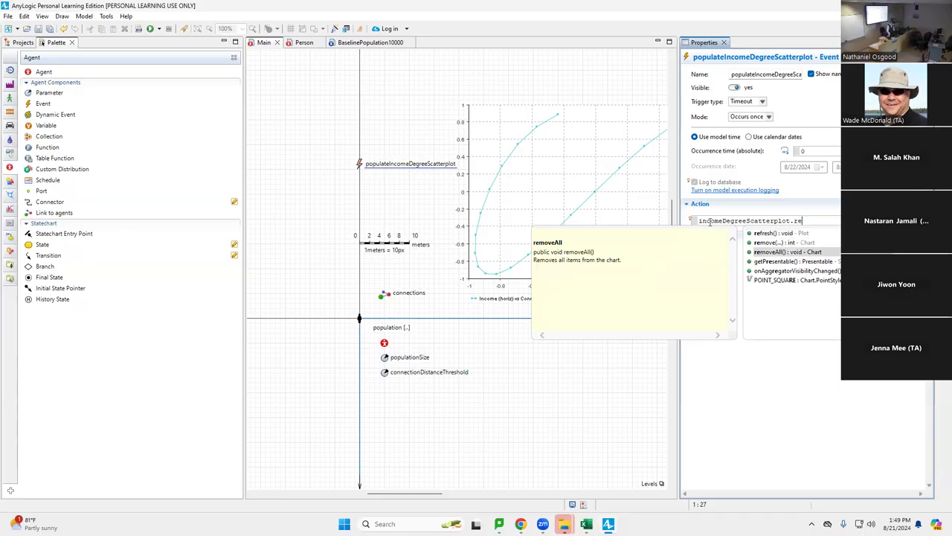
key(Escape)
key(ctrl+a)
key(BackSpace)
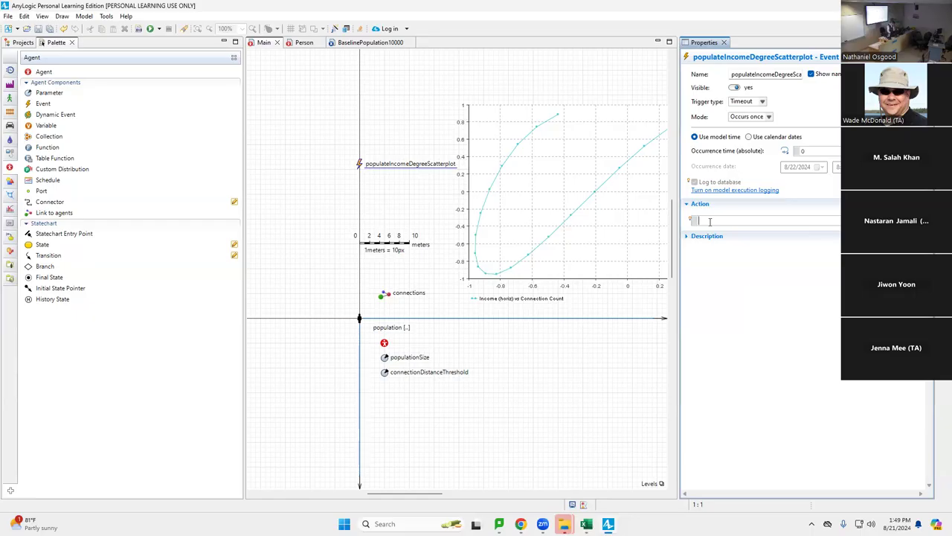
Step: Write the loop "for (Person p : population)" with an empty braced body in the event's action code
text(for)
text((Person p : population)
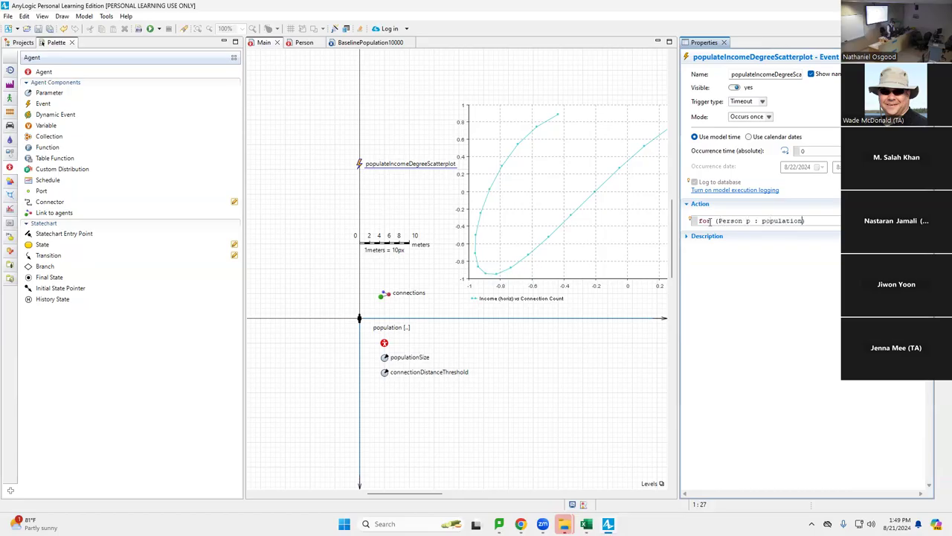
key(Return)
text({)
key(Return)
text(})
key(Up)
key(Return)
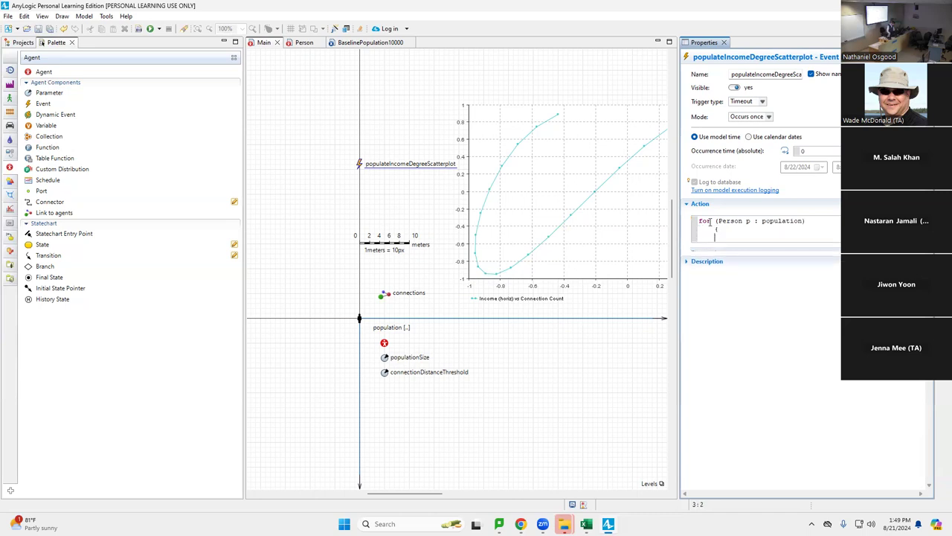
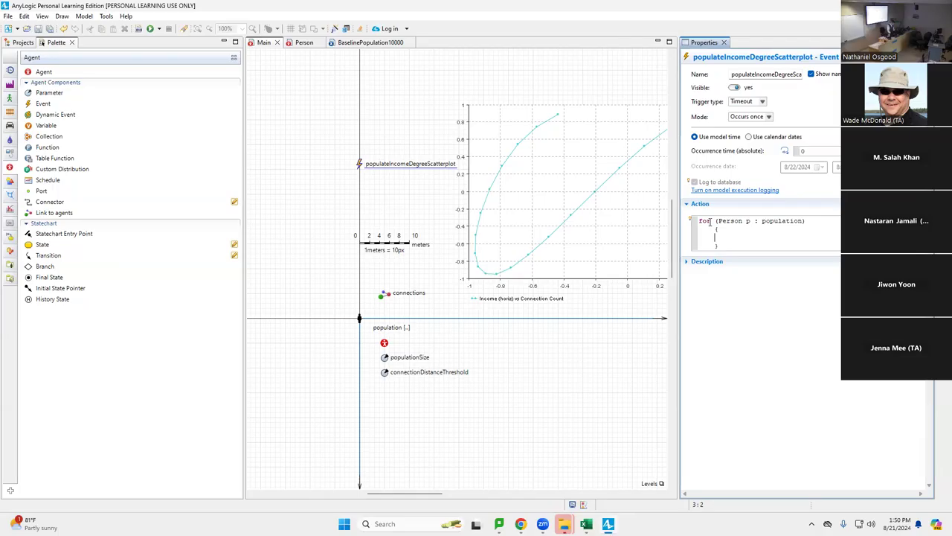
text(incomeDe)
key(ctrl+space)
key(Return)
text(.a)
key(ctrl+space)
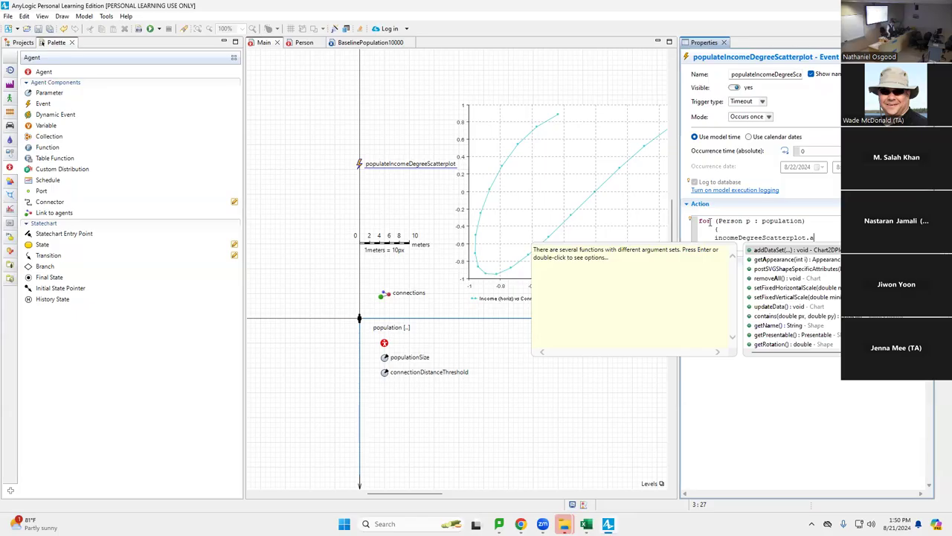
key(Escape)
key(shift+Left)
key(shift+Home)
key(BackSpace)
Step: Save the model and make the scatterplot take its data from a data set instead of a value
key(ctrl+s)
click(540, 141)
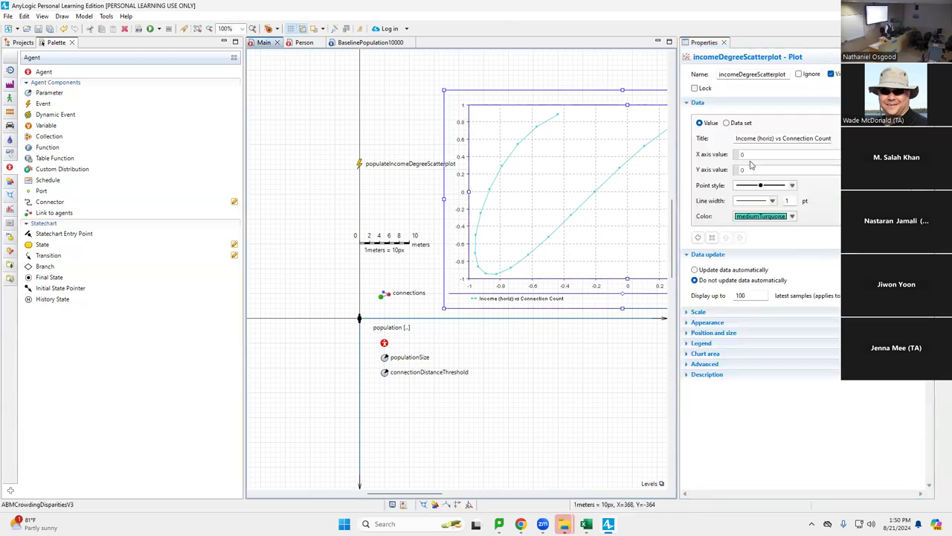
click(727, 123)
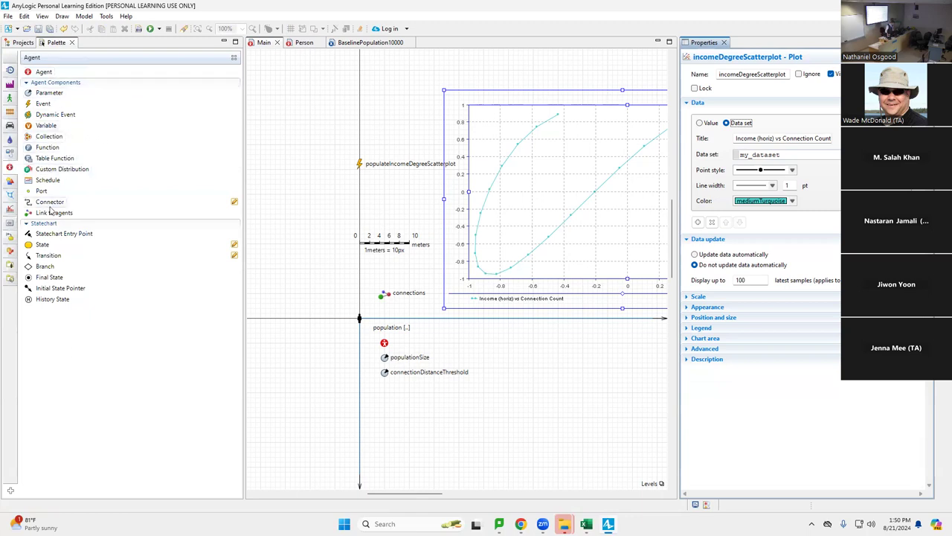
Step: Add a Data Set named incomeAndDegreeOfPopulationMembers just below the event on Main and nudge it away from the plot
click(15, 210)
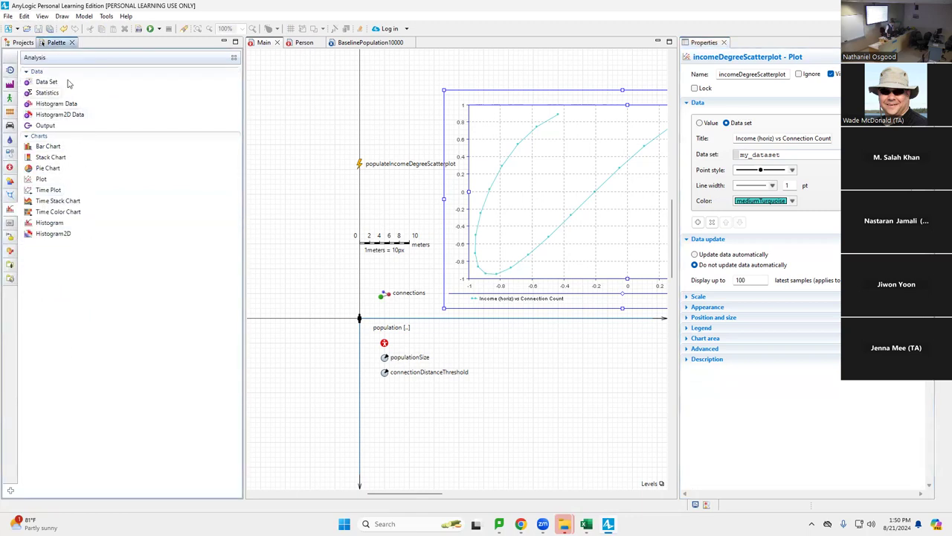
drag(43, 82, 360, 180)
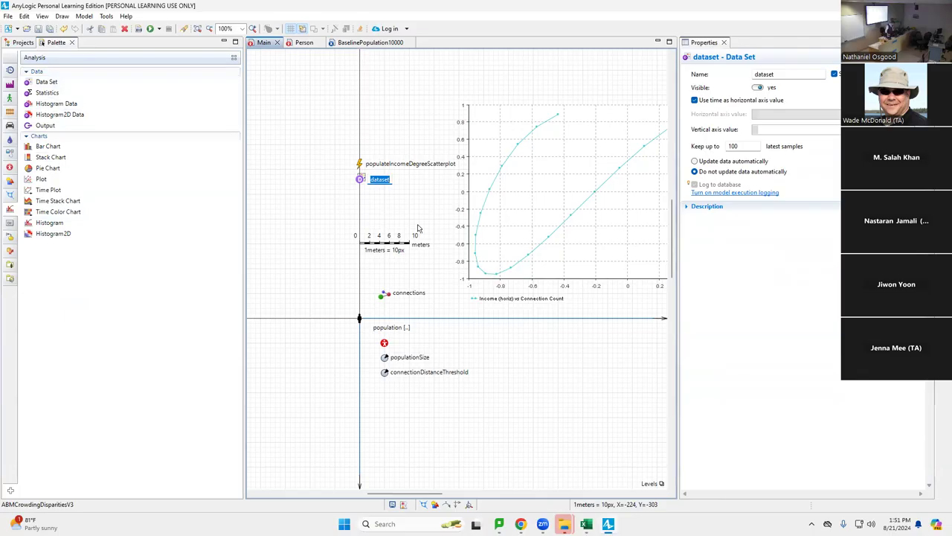
text(incomeAndDegree)
text(Po)
key(BackSpace)
key(BackSpace)
text(OfPopulationMembers)
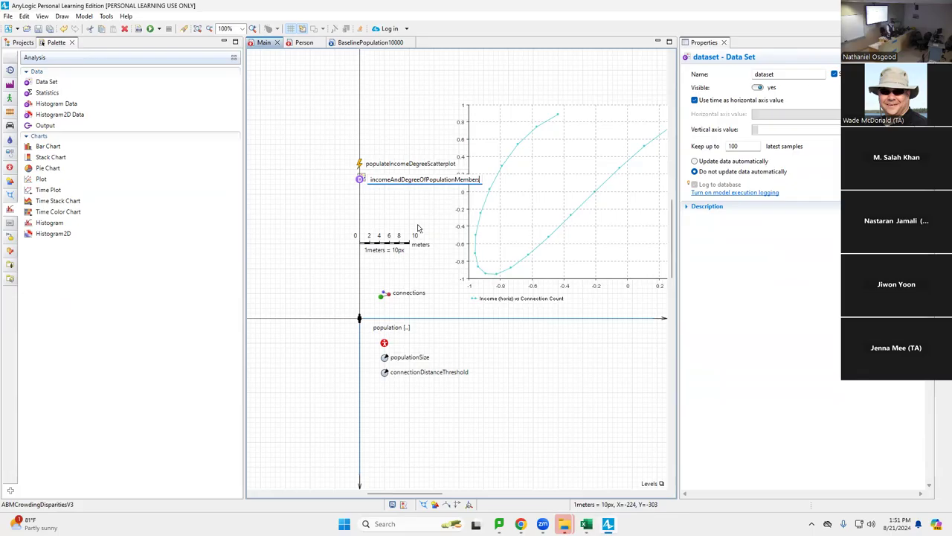
key(Return)
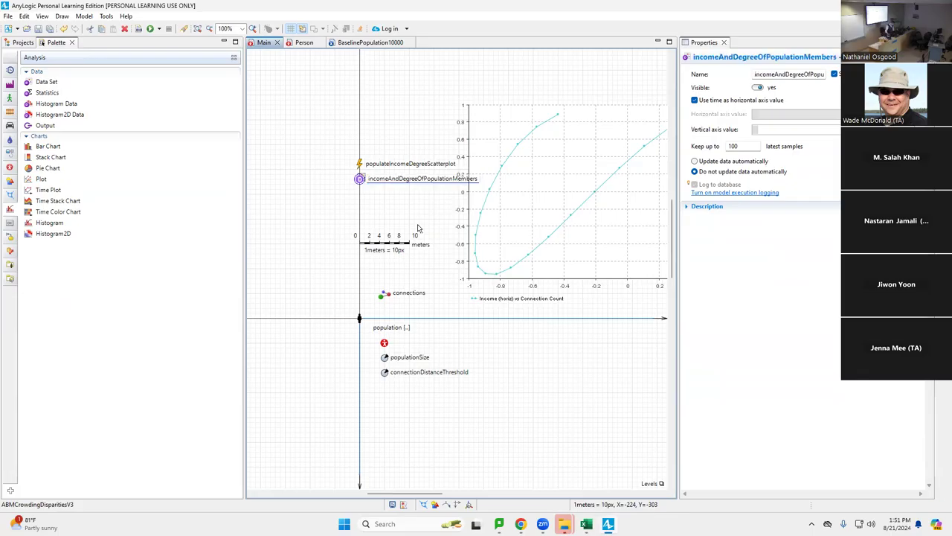
key(Left)
key(Left)
key(Left)
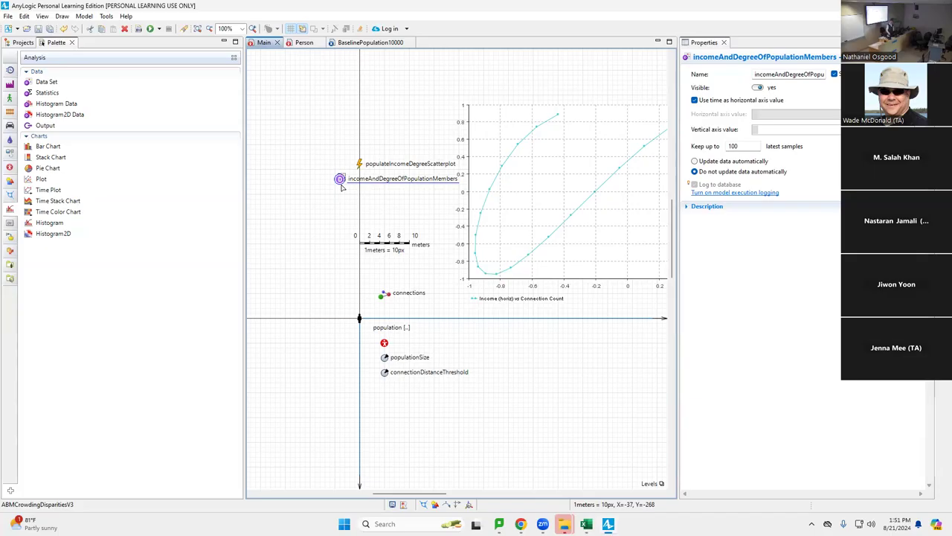
Step: Stop the new data set using time as its horizontal axis, keep up to 10000 latest samples, and save the model
click(692, 105)
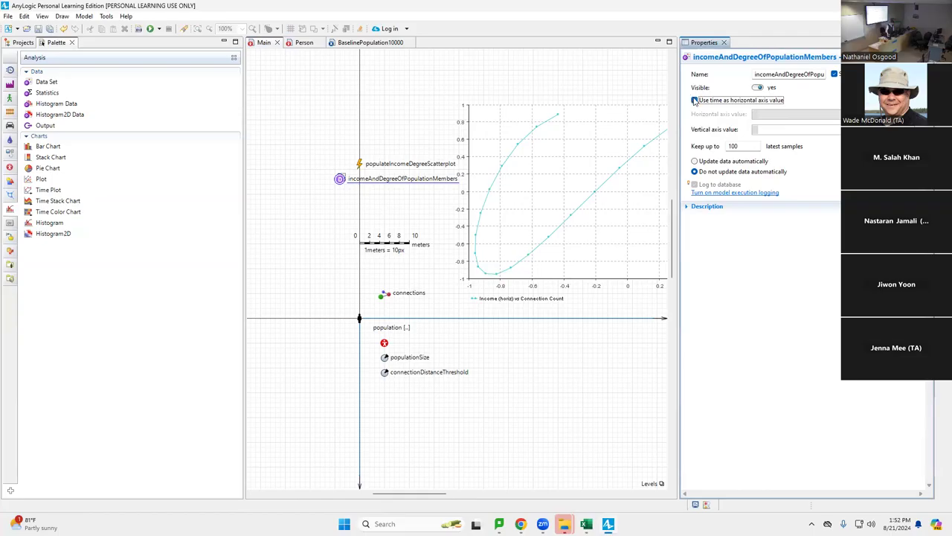
click(696, 105)
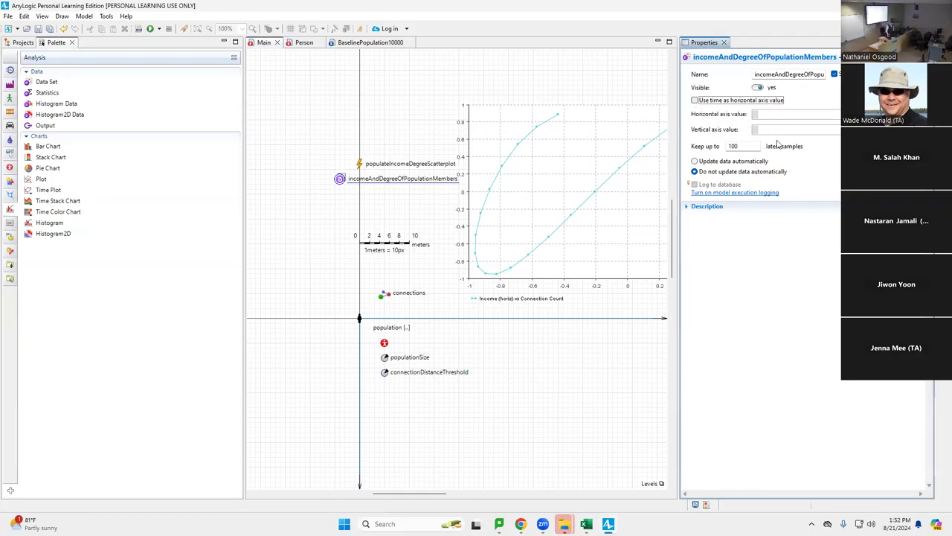
click(748, 145)
text(00)
key(ctrl+s)
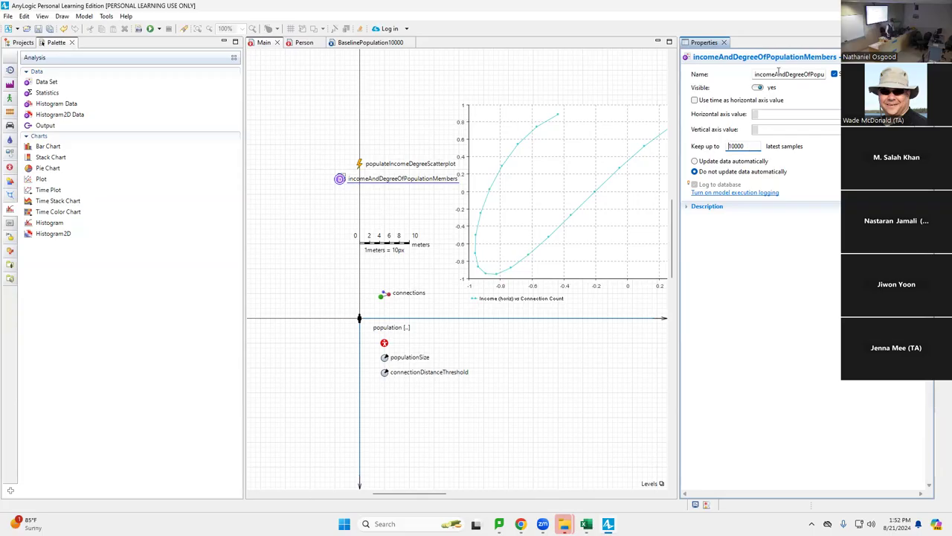
Step: Rename the data set incomeAndDegreeOfPopulationMembersDataset, copy that name, shift the element slightly away from the plot, and save
click(788, 73)
double_click(790, 74)
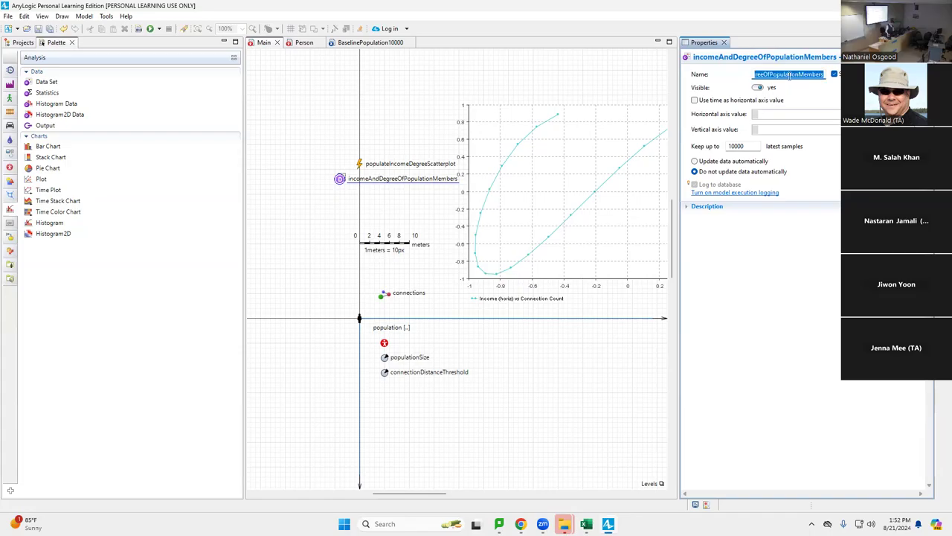
click(789, 75)
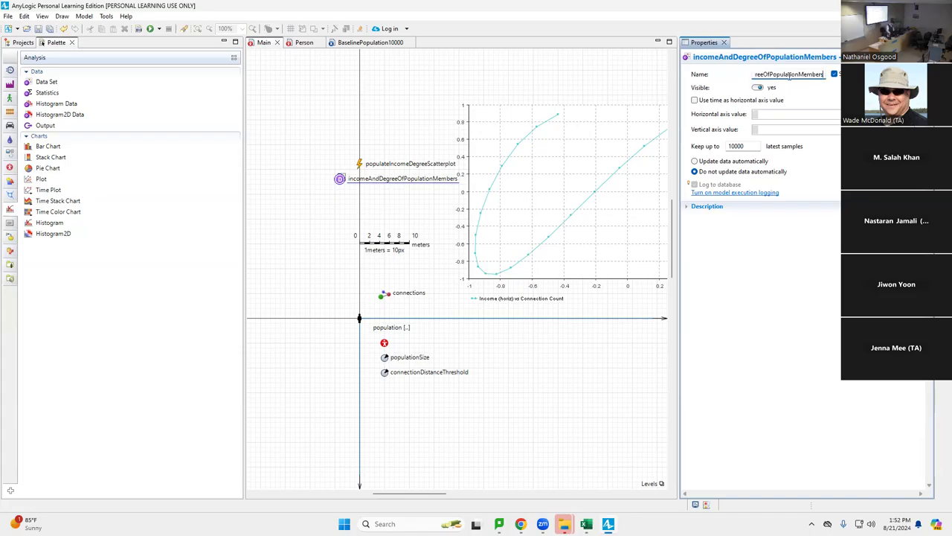
text(Dataset)
key(shift+Home)
key(ctrl+c)
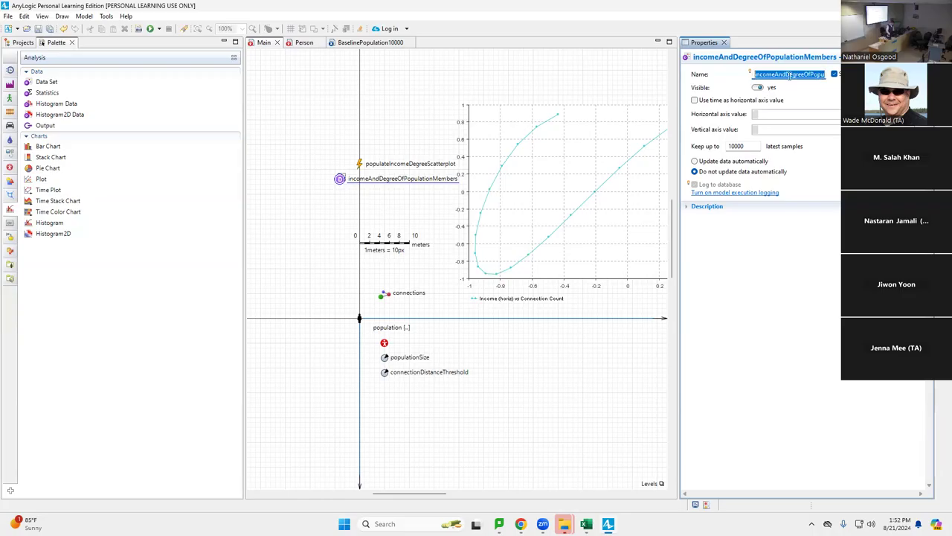
key(ctrl+s)
drag(340, 180, 325, 180)
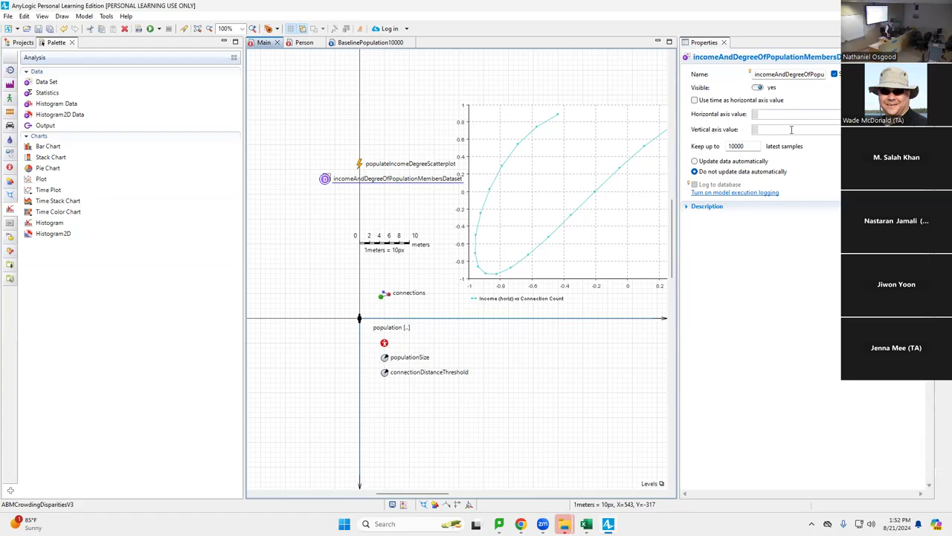
key(ctrl+s)
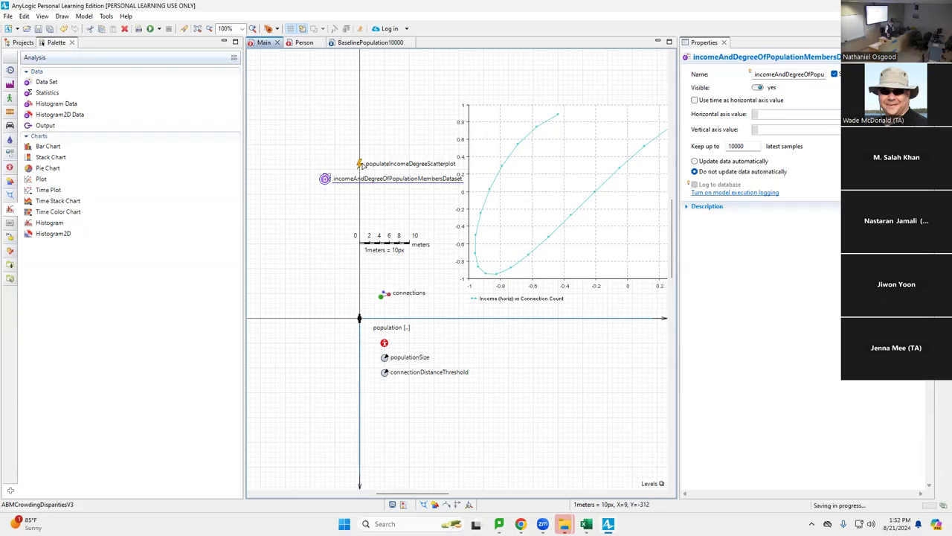
Step: Start the call "incomeAndDegreeOfPopulationMembersDataset.add(" inside the loop body of the populateIncomeDegreeScatterplot event's action
click(361, 165)
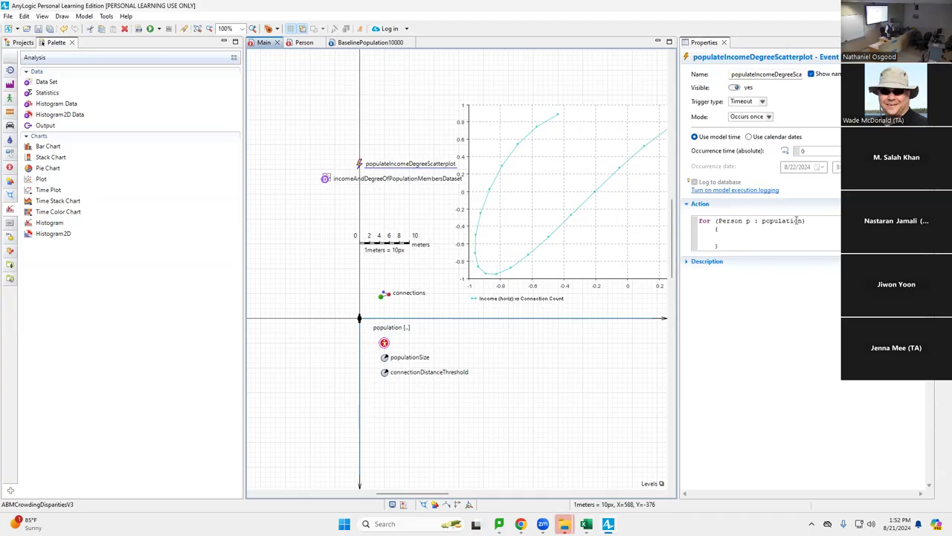
click(777, 239)
key(ctrl+v)
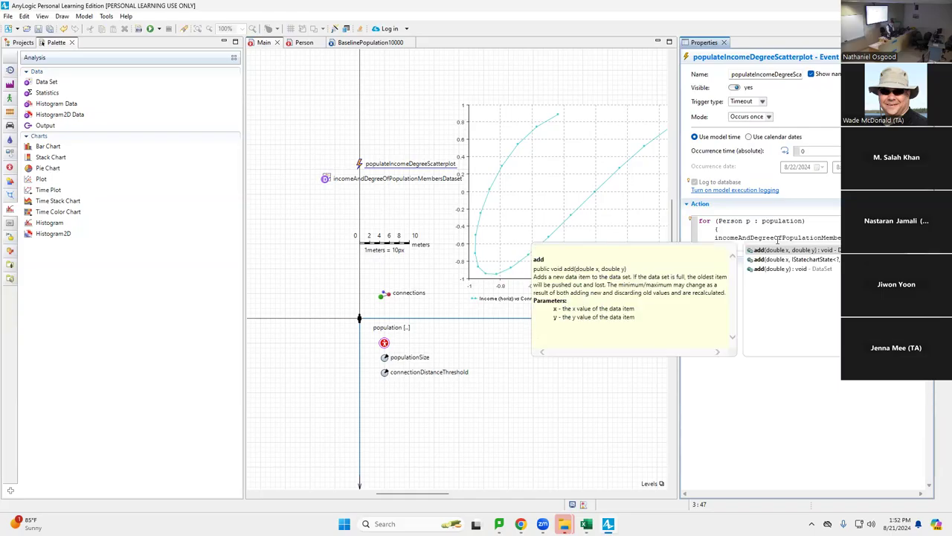
text(()
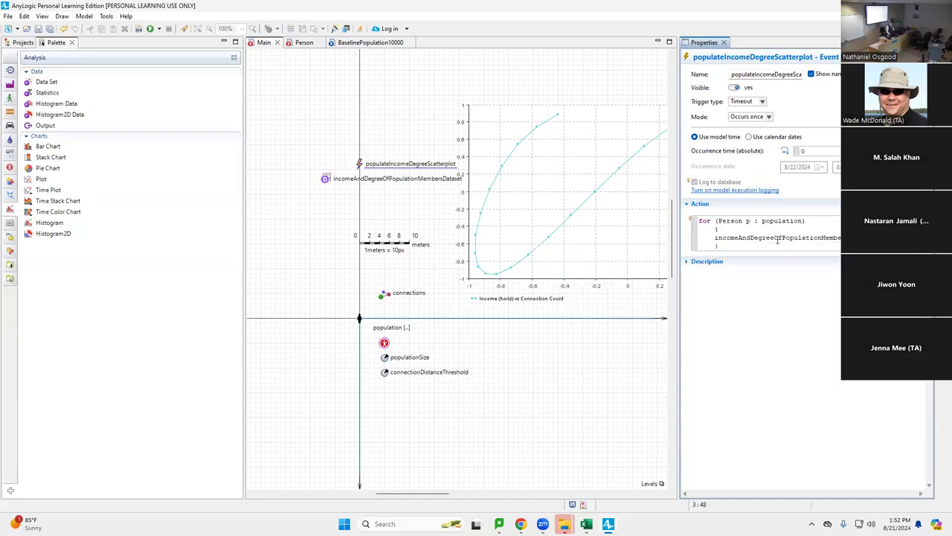
text(inc)
key(BackSpace)
key(BackSpace)
key(BackSpace)
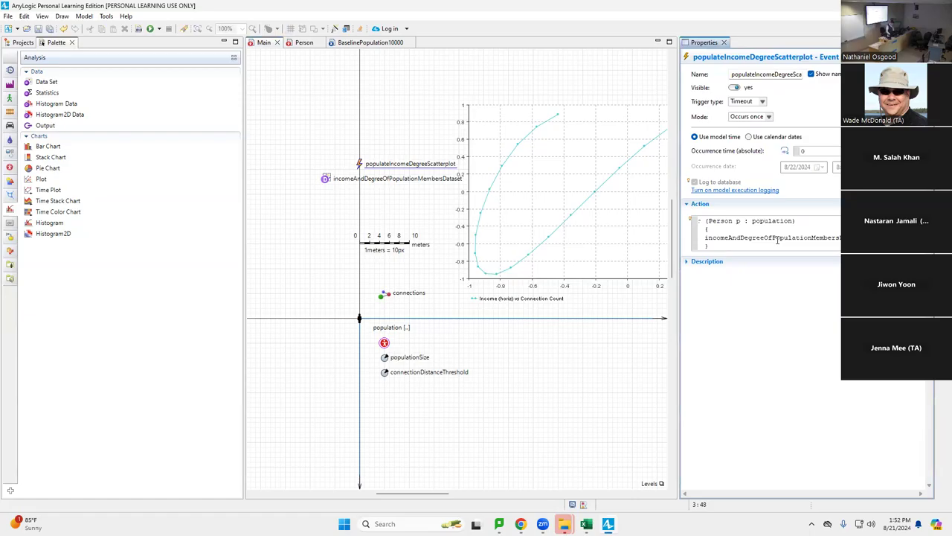
Step: Review the scatterplot's value and data set source options and the data set's time-as-horizontal-axis setting
click(533, 143)
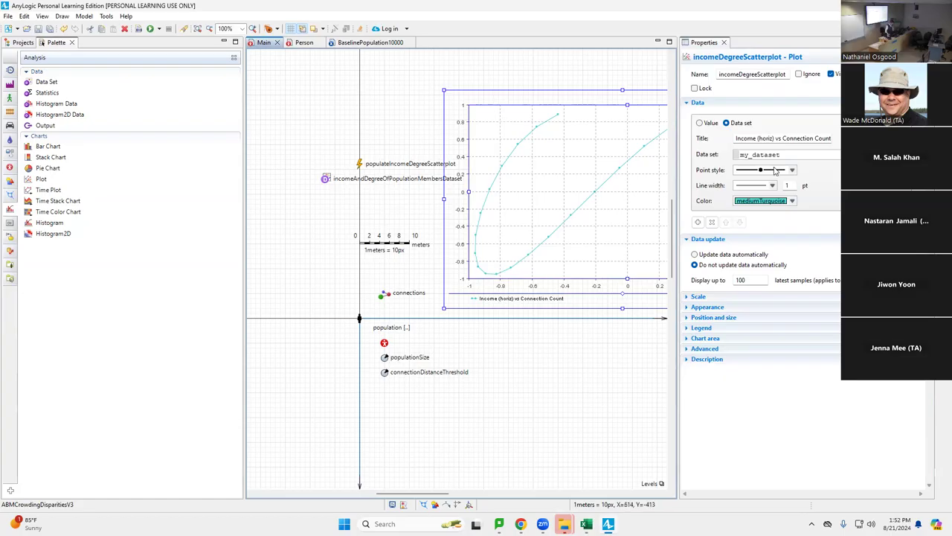
click(708, 123)
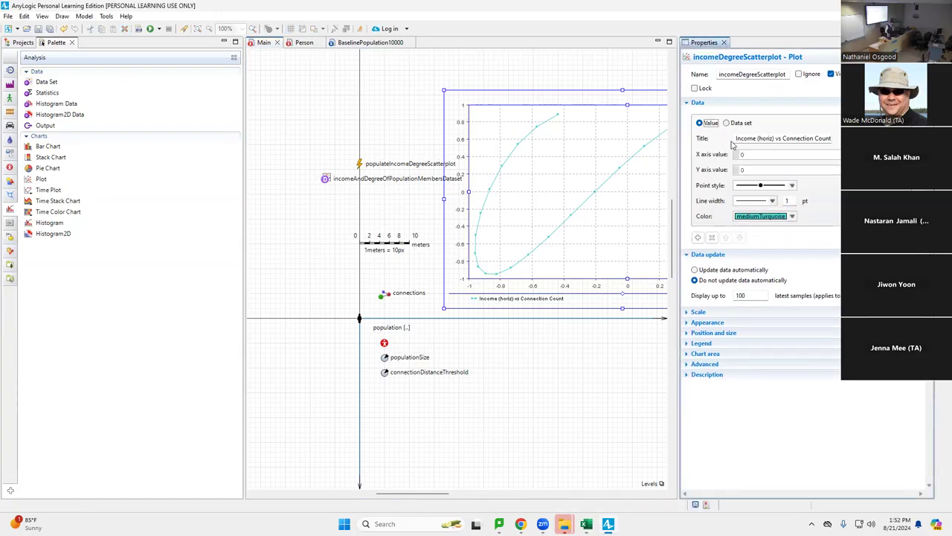
click(735, 125)
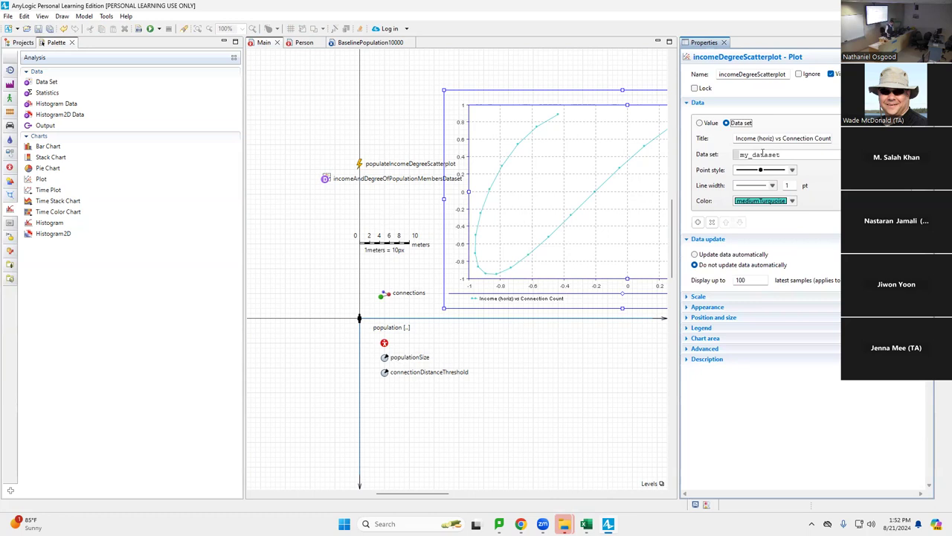
click(326, 179)
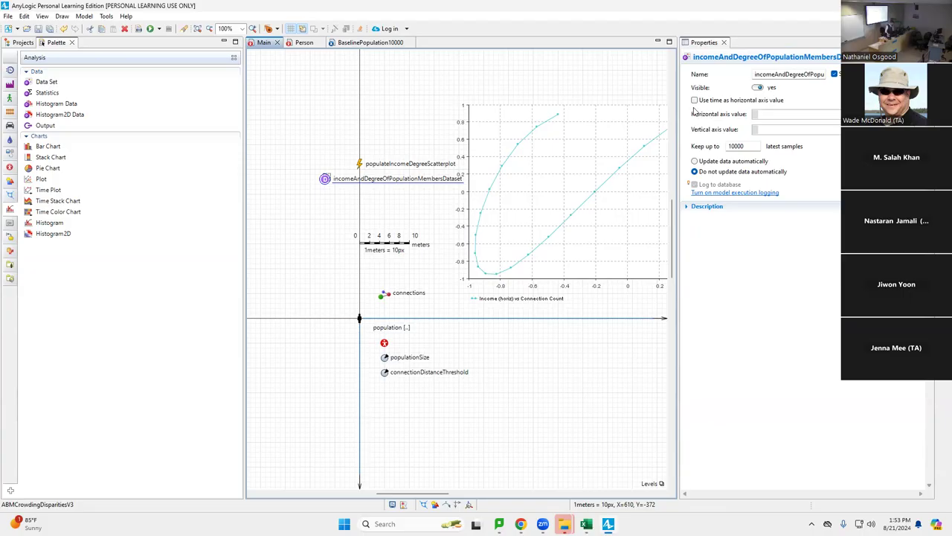
click(700, 101)
click(699, 100)
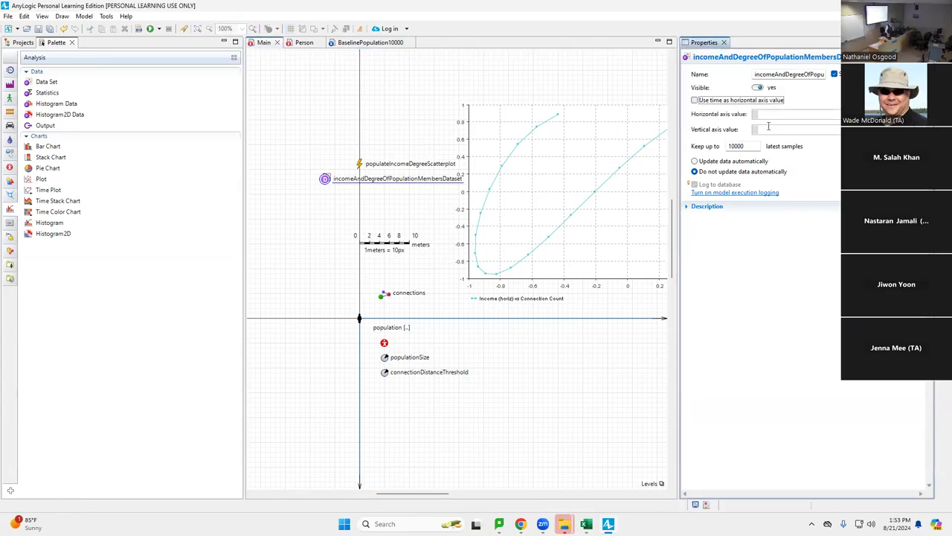
Step: Return to the event's action code and enter p.income as the first argument of the data set's add call
click(360, 165)
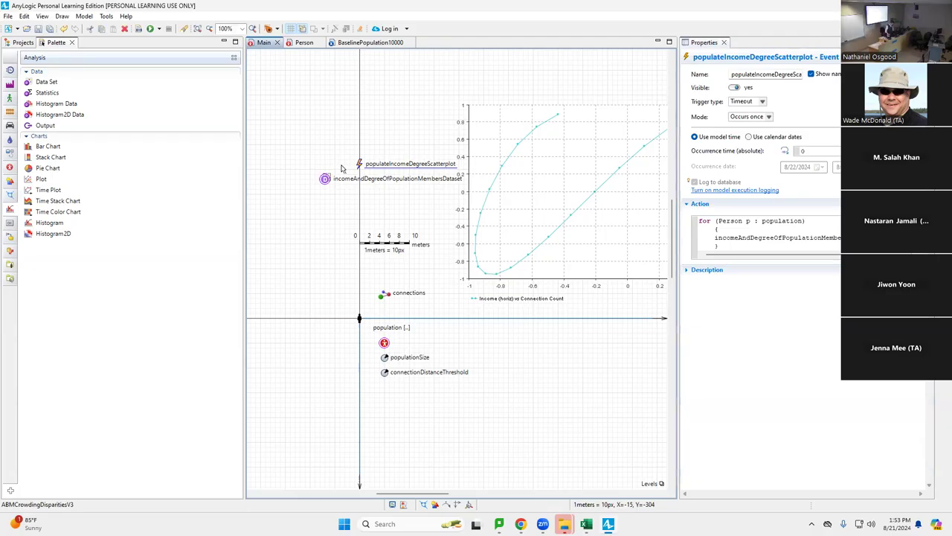
click(744, 238)
double_click(744, 238)
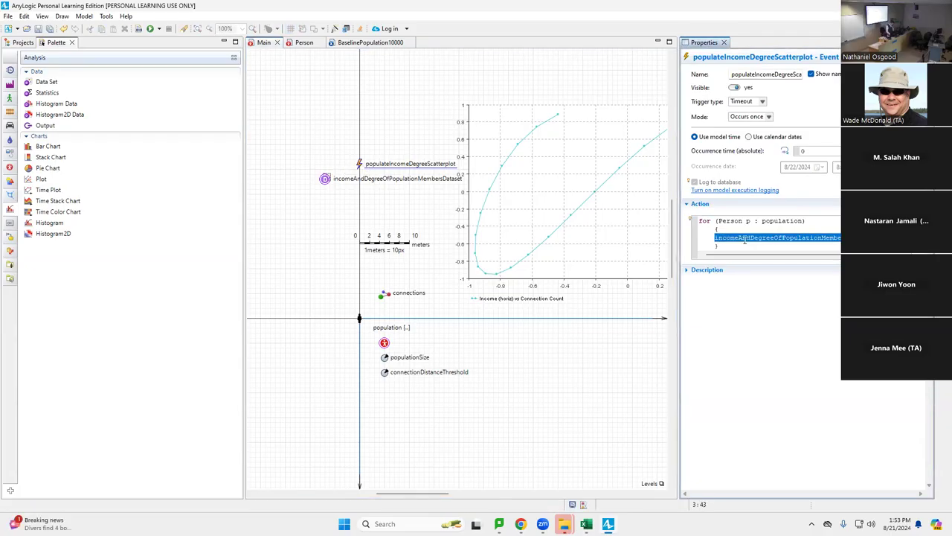
click(690, 242)
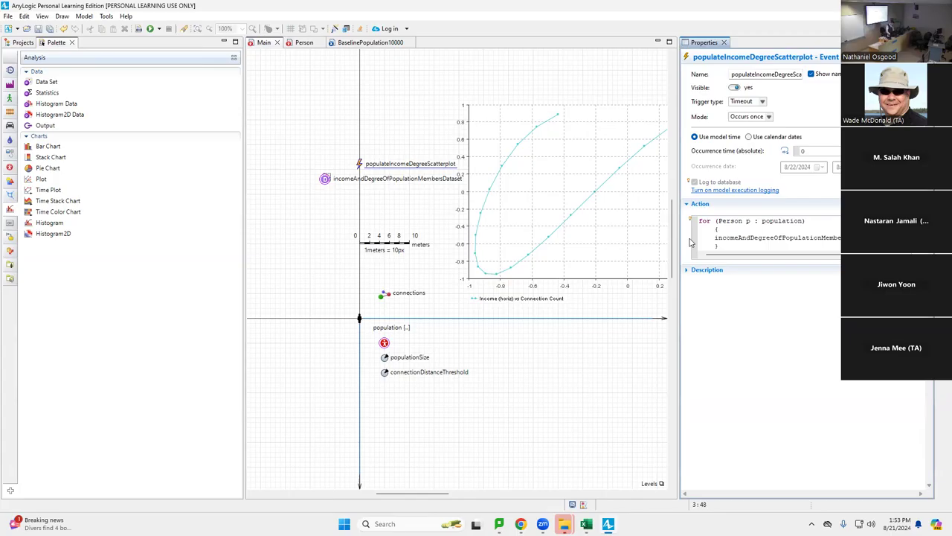
key(Right)
key(Right)
key(Right)
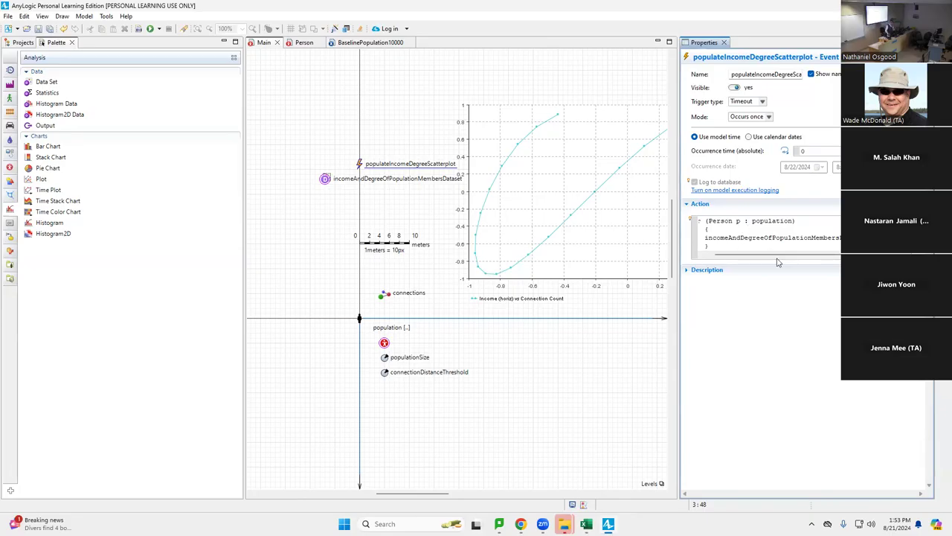
scroll(778, 262, left, 1)
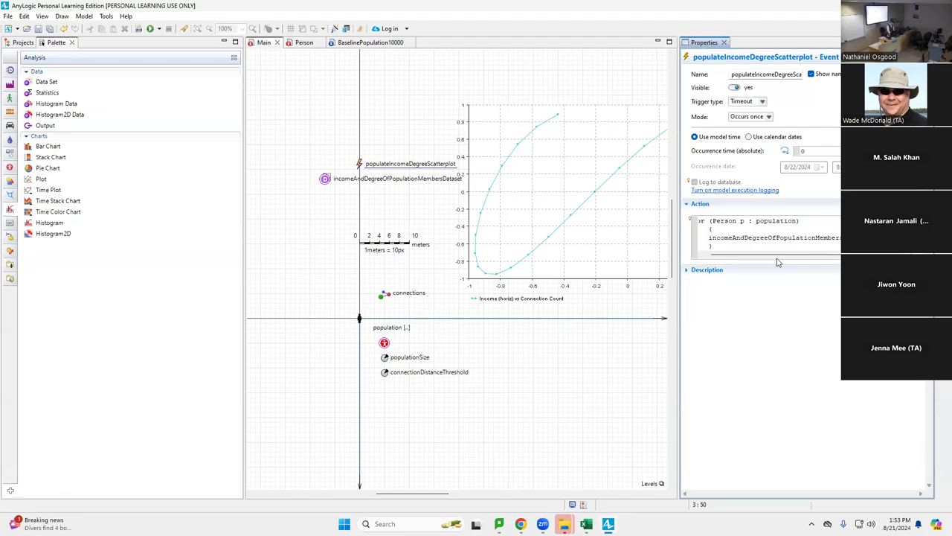
scroll(778, 262, right, 1)
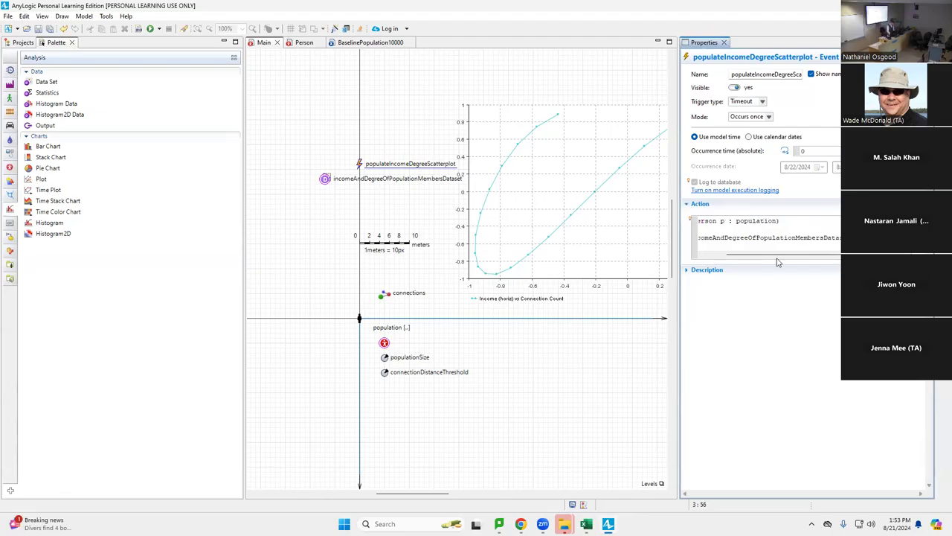
Step: Enter p.getConnectionsNumber() as the second argument of the add call and complete the statement
scroll(779, 261, right, 1)
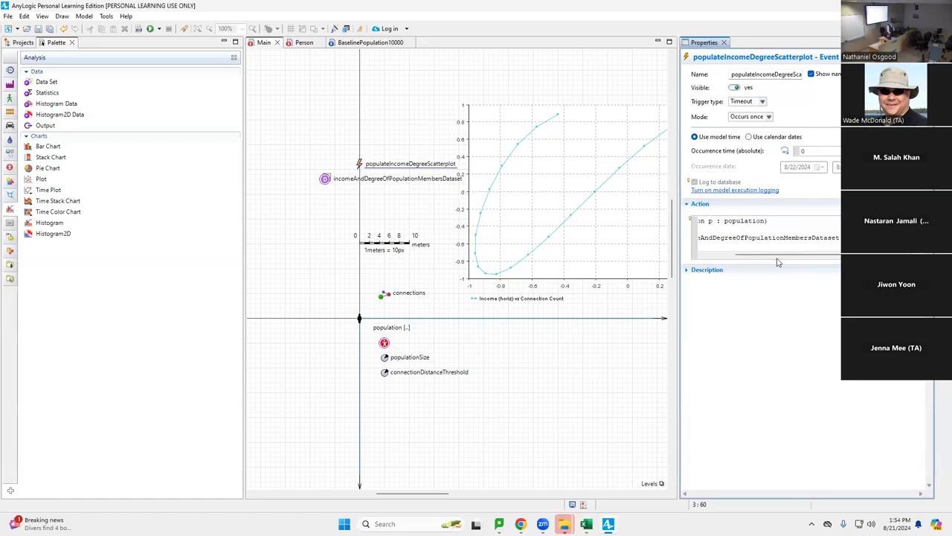
text(.add)
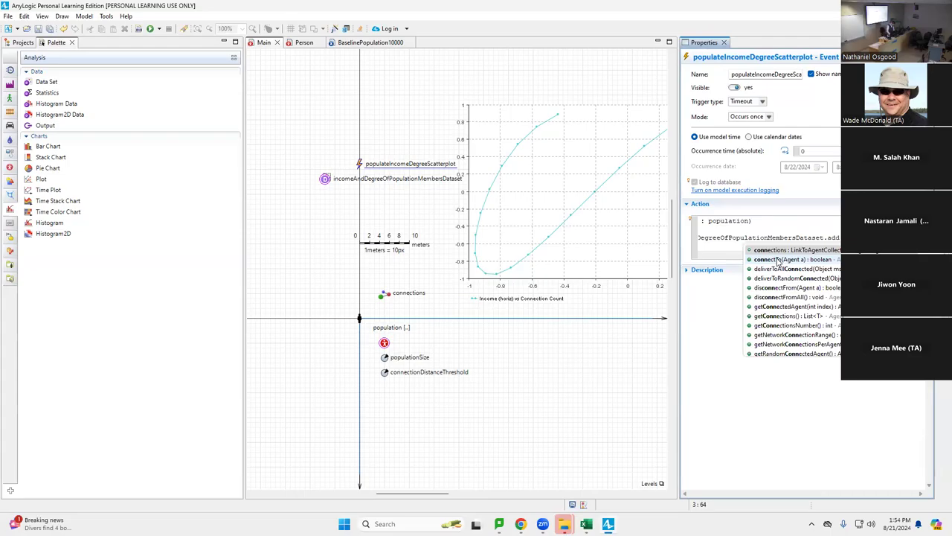
key(Down)
key(Down)
key(Down)
key(Down)
key(Down)
key(Down)
key(Down)
key(Down)
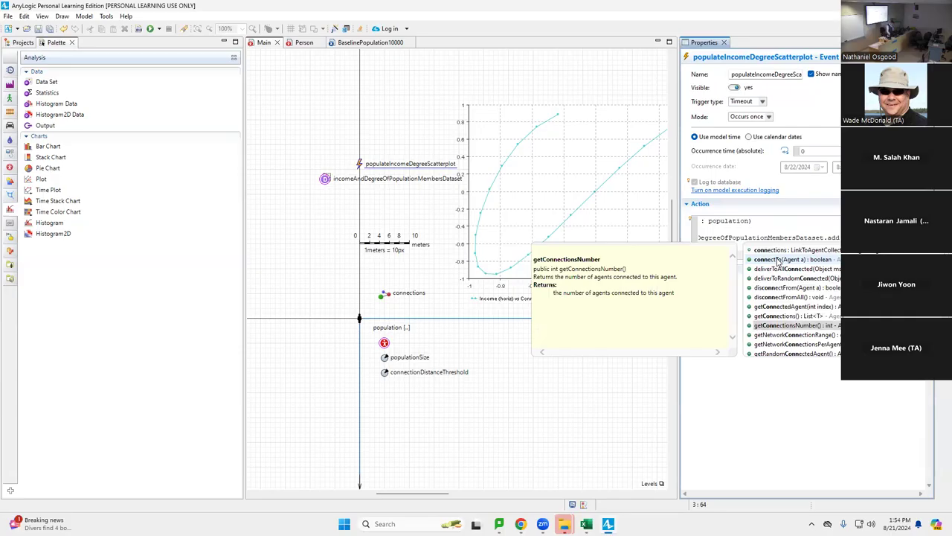
key(Escape)
key(End)
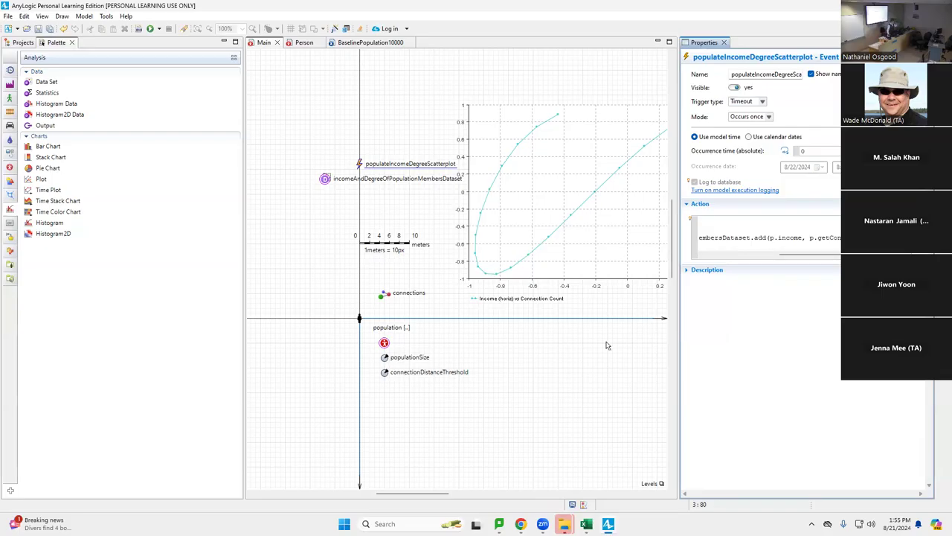
Step: Copy the event's entire action code into a new Notepad++ document
click(325, 179)
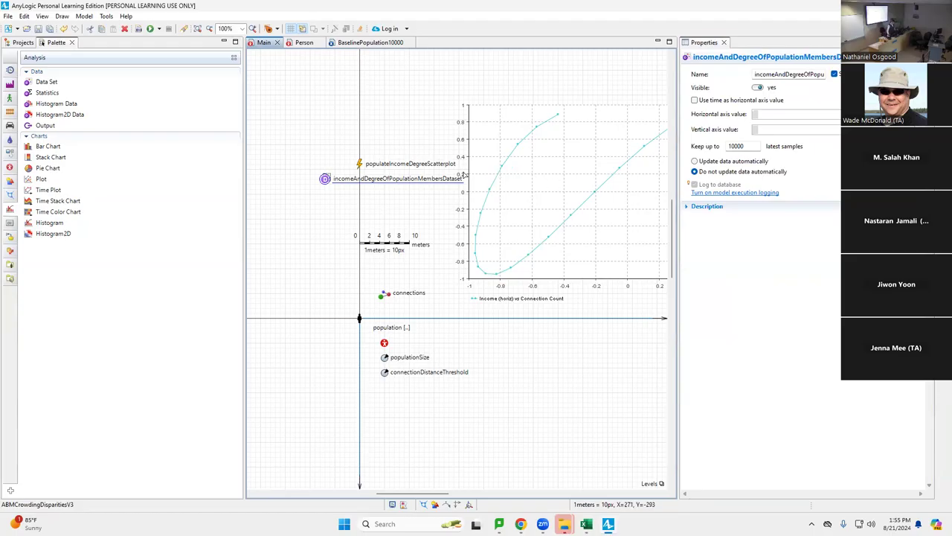
click(359, 164)
click(767, 231)
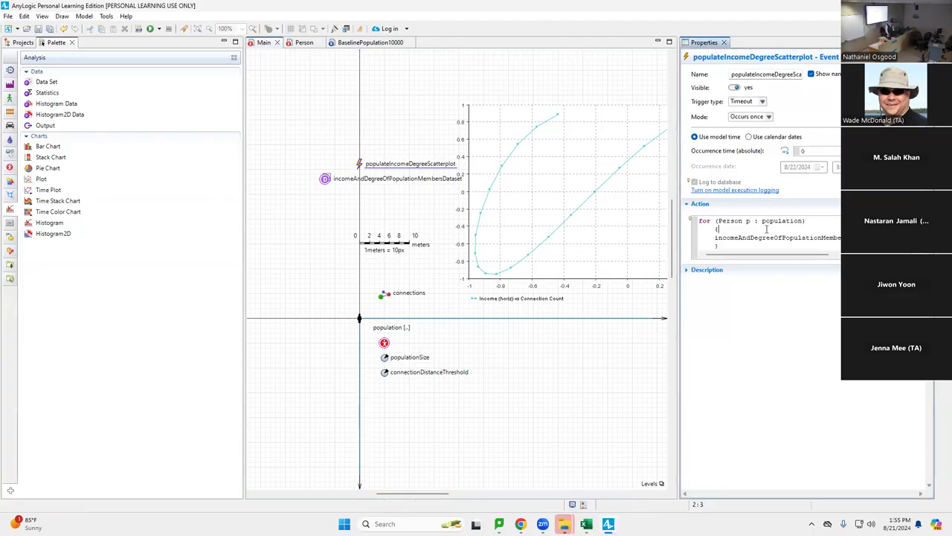
key(ctrl+a)
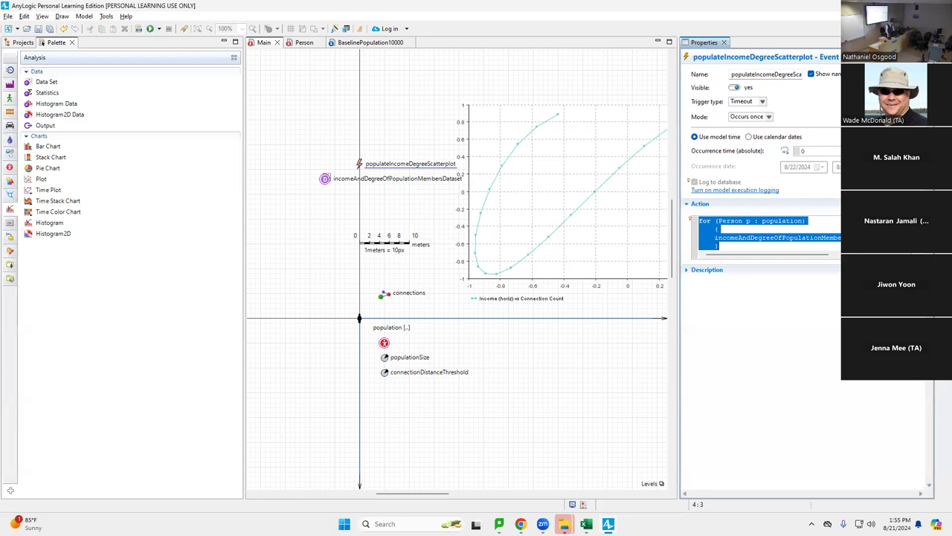
key(alt+Tab)
key(alt+shift+Tab)
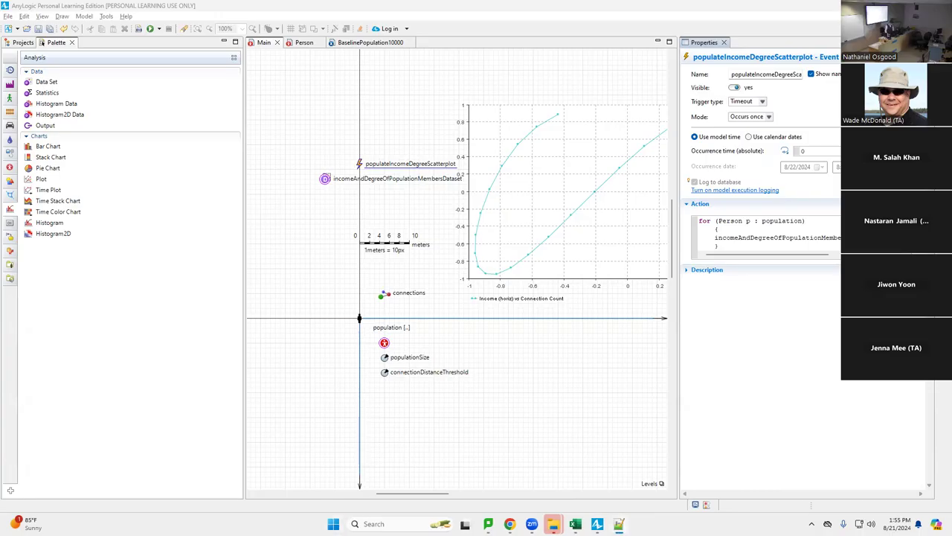
text(for (Person p : population) 	{ 	incomeAndDegreeOfPopulationMembersDataset.add(p.income, p.getConnectionsNumber()); 	})
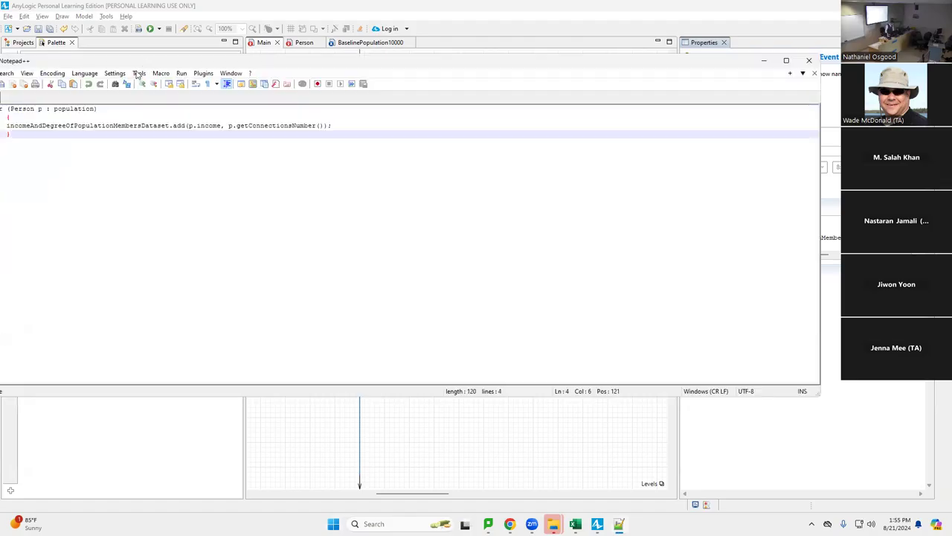
Step: Reposition the Notepad++ window so the beginning of every code line is in view
drag(159, 64, 288, 128)
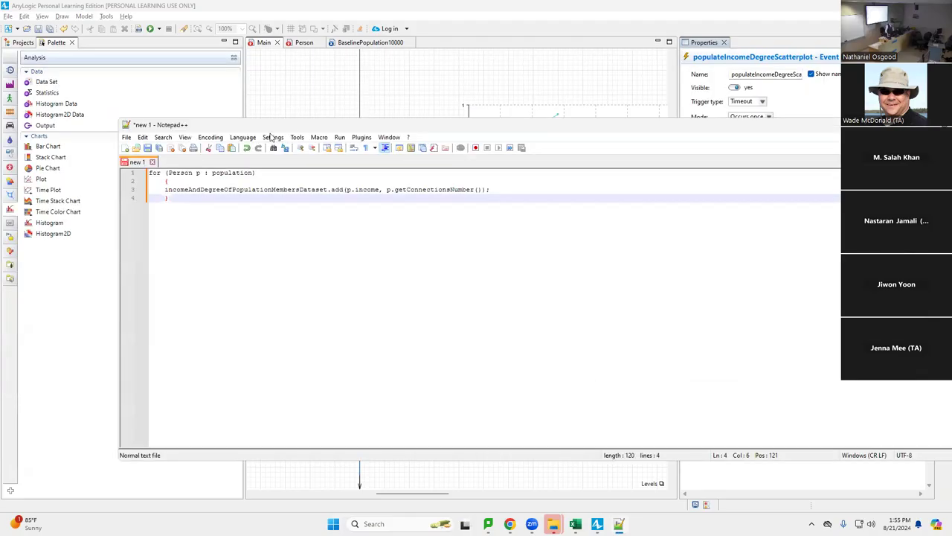
click(188, 139)
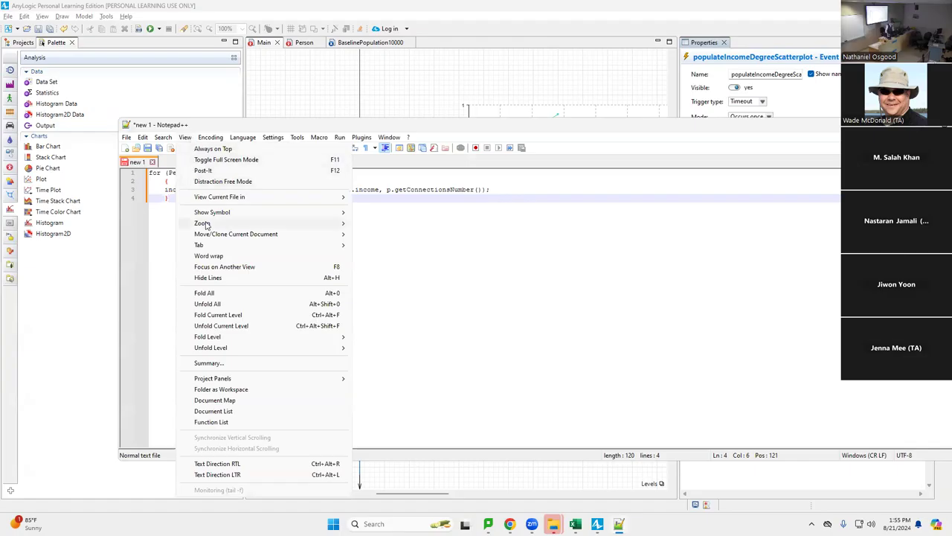
mouse_move(205, 223)
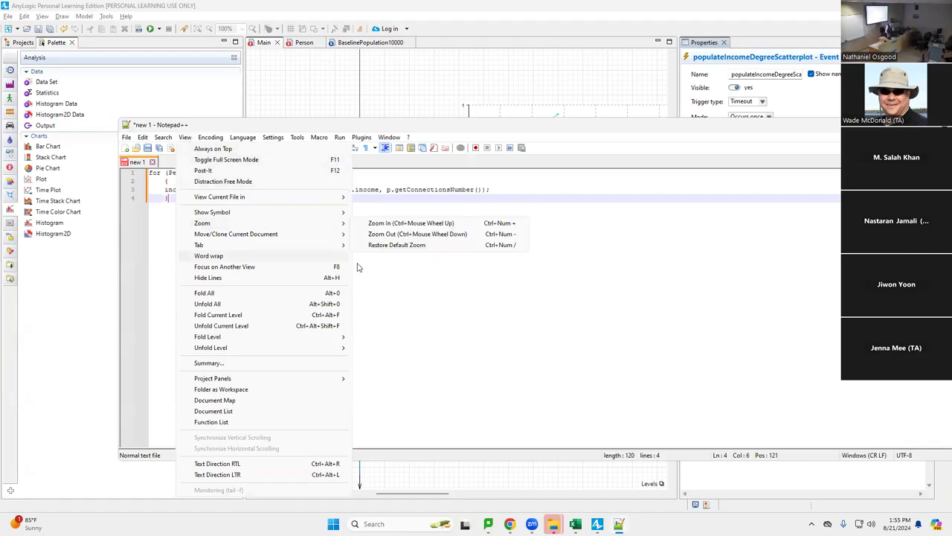
click(401, 235)
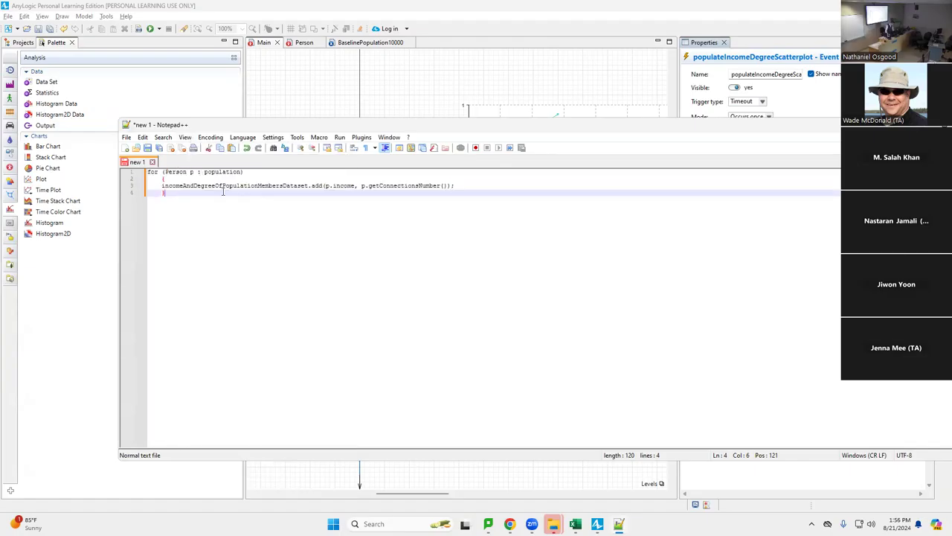
click(175, 139)
mouse_move(184, 140)
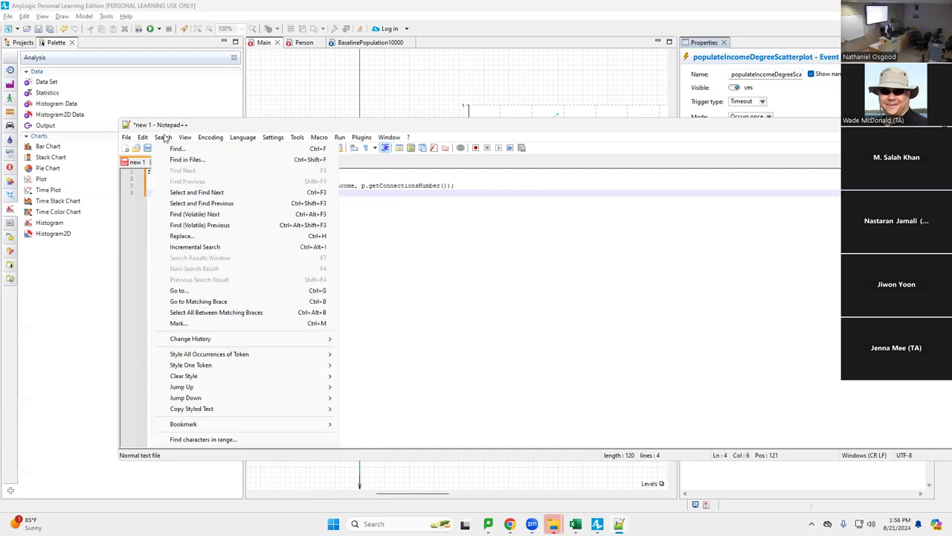
mouse_move(194, 223)
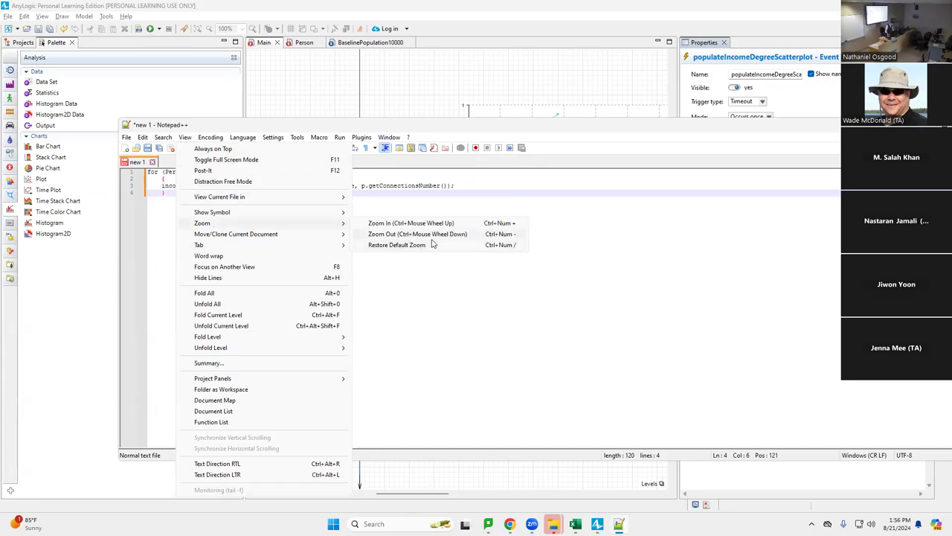
click(453, 350)
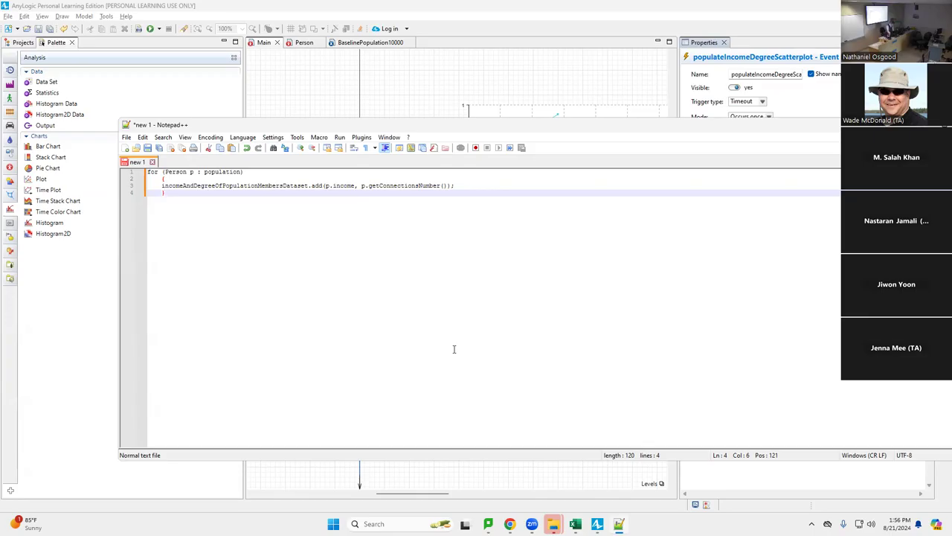
Step: Enlarge the text of the copied event code considerably for easier reading
key(ctrl+a)
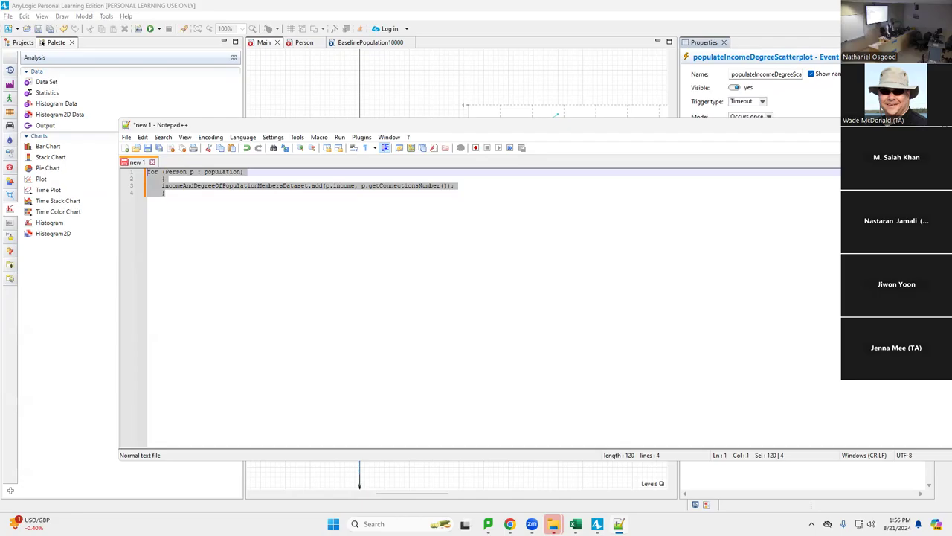
scroll(484, 298, up, 8)
scroll(499, 305, up, 3)
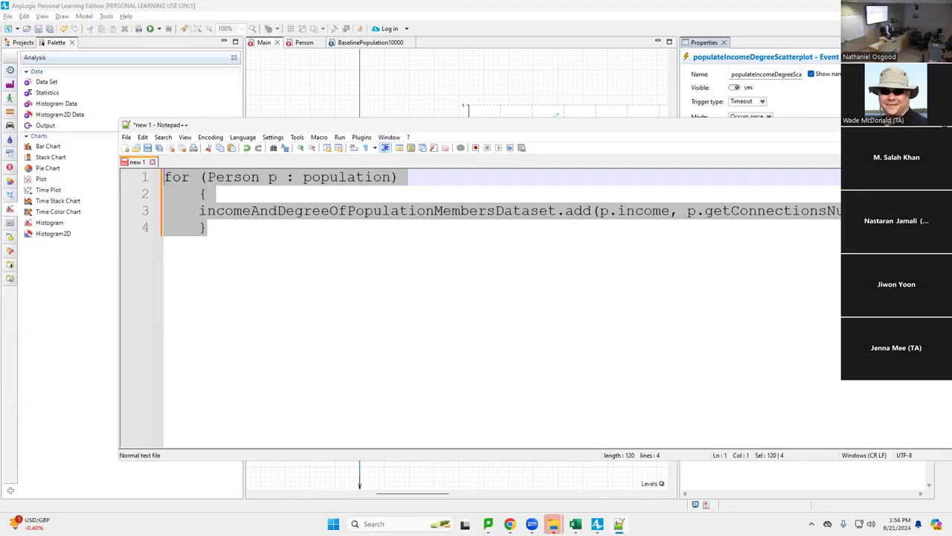
click(239, 222)
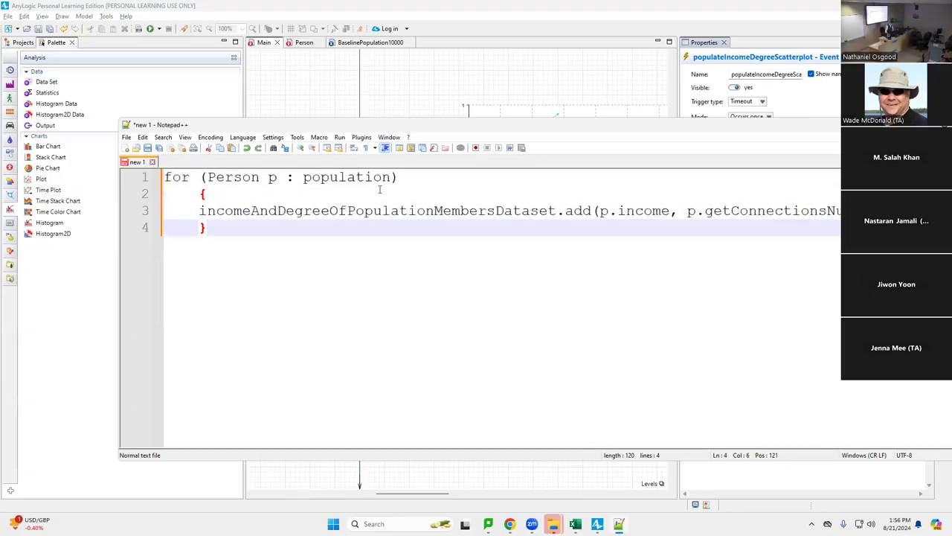
Step: Examine the for loop's header, covering the population collection and the Person p loop variable
drag(305, 177, 393, 183)
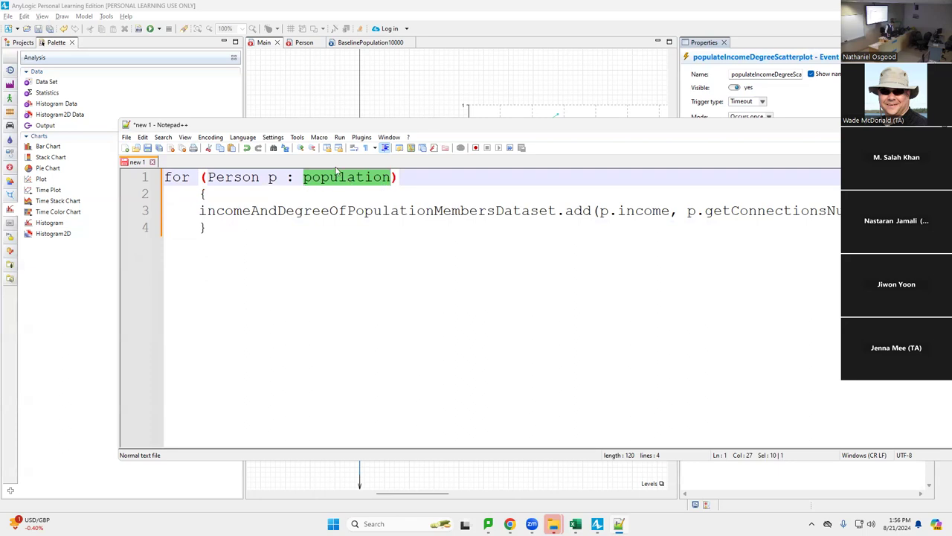
drag(278, 186, 211, 186)
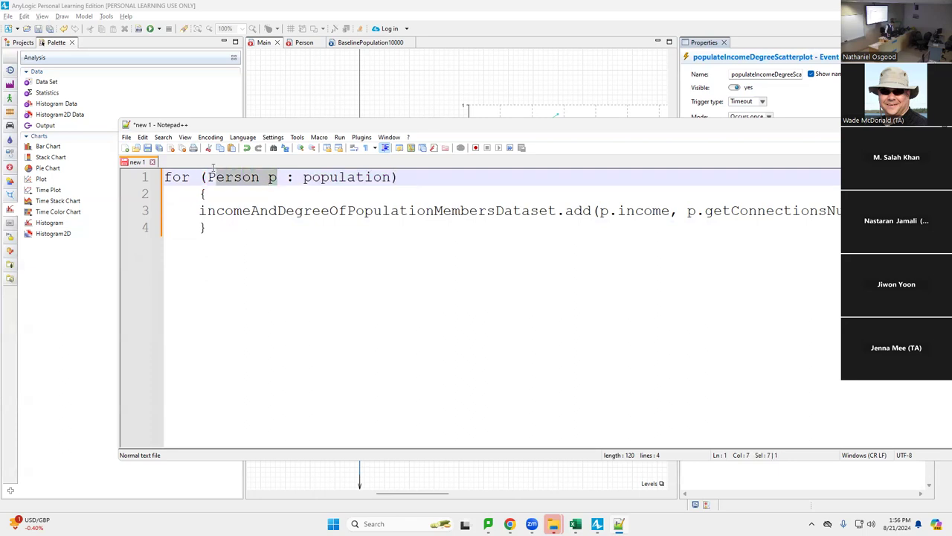
click(270, 185)
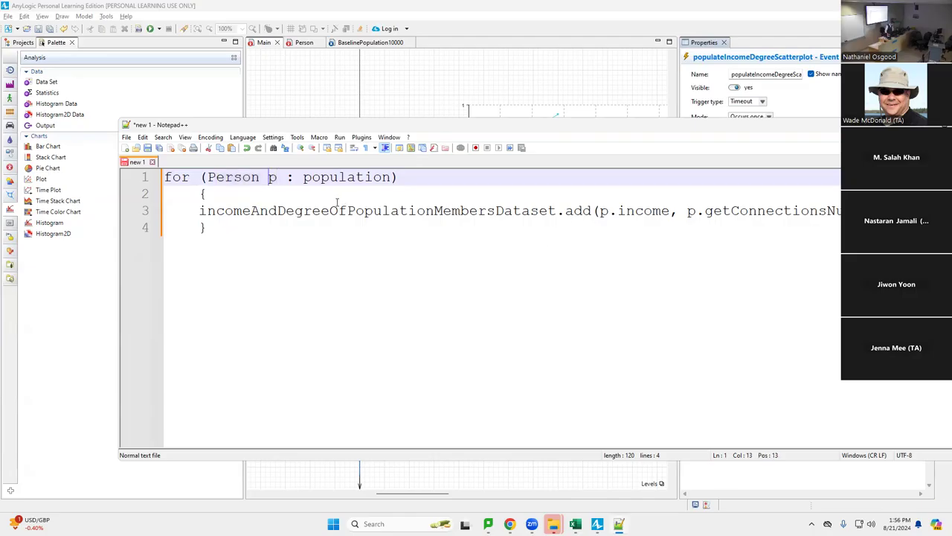
Step: Compare the add call's data set name and its two arguments with the incomeAndDegreeOfPopulationMembersDataset element on Main in AnyLogic
double_click(278, 212)
key(alt+Tab)
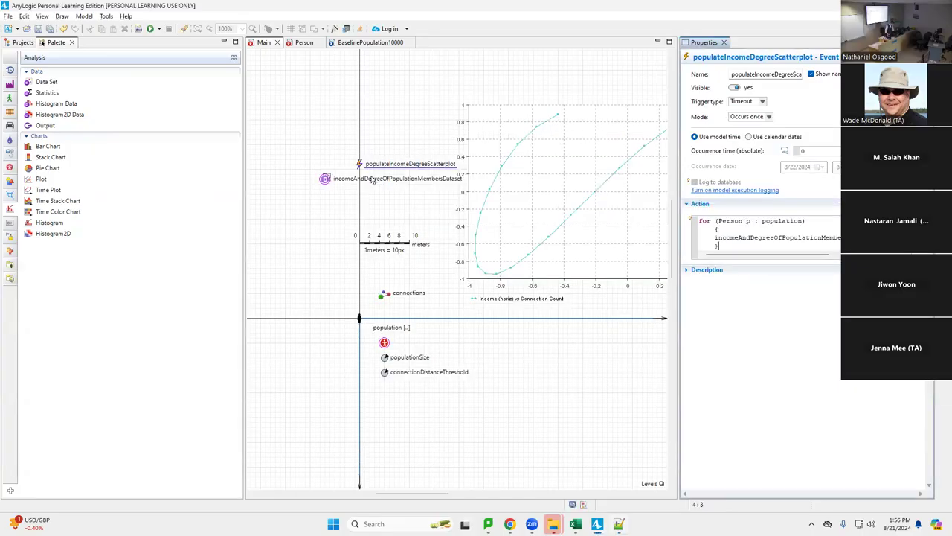
click(325, 180)
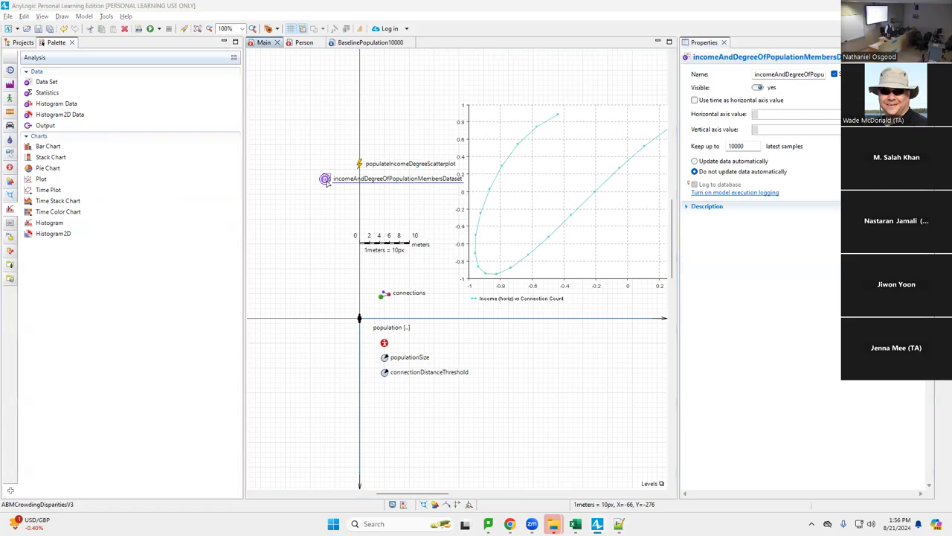
key(alt+Tab)
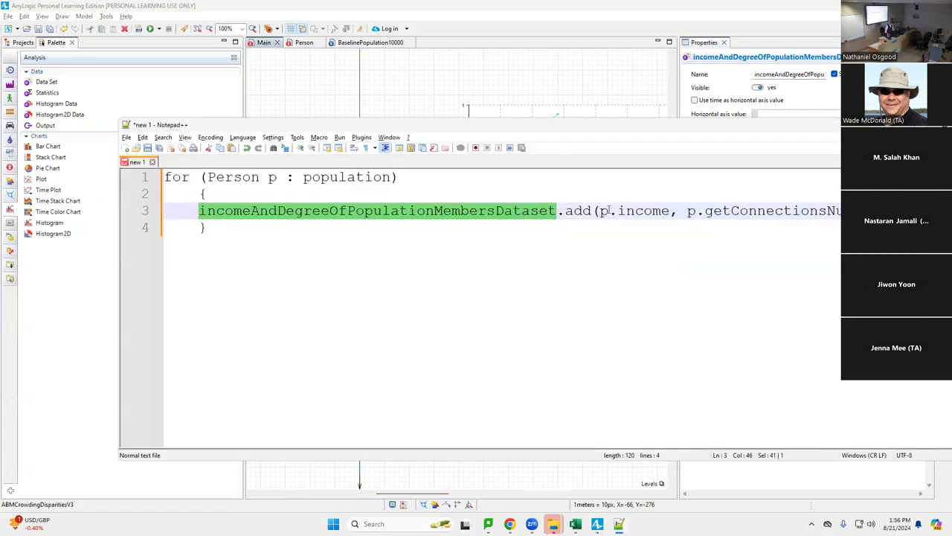
drag(599, 211, 887, 211)
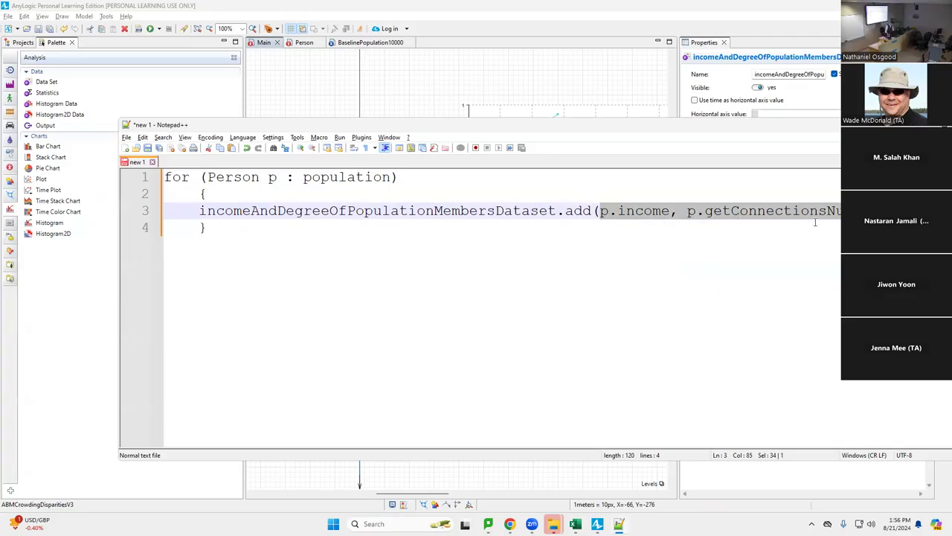
key(alt+Tab)
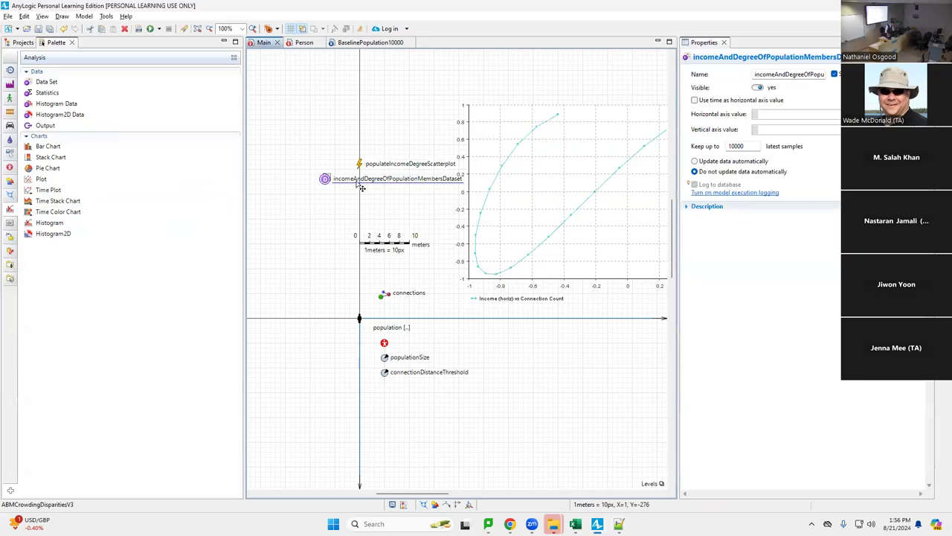
key(alt+Tab)
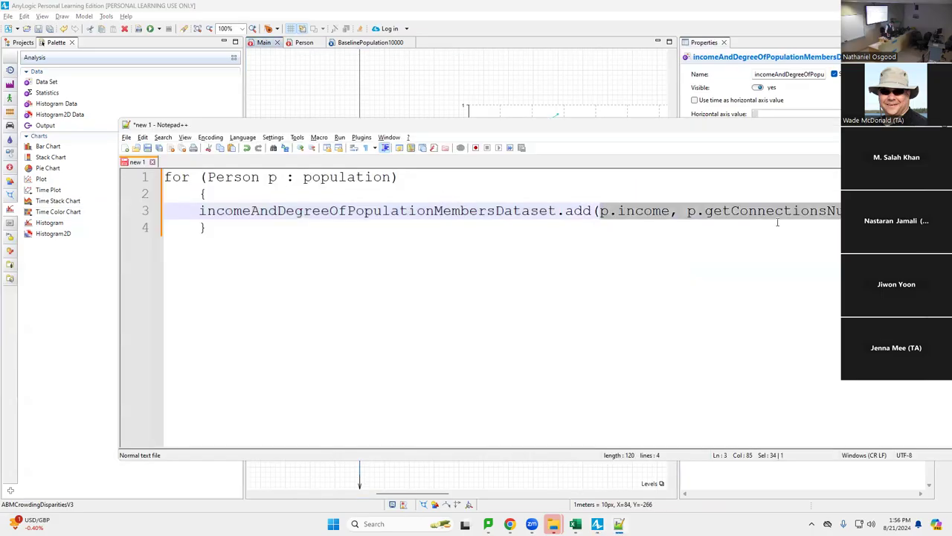
key(alt+Tab)
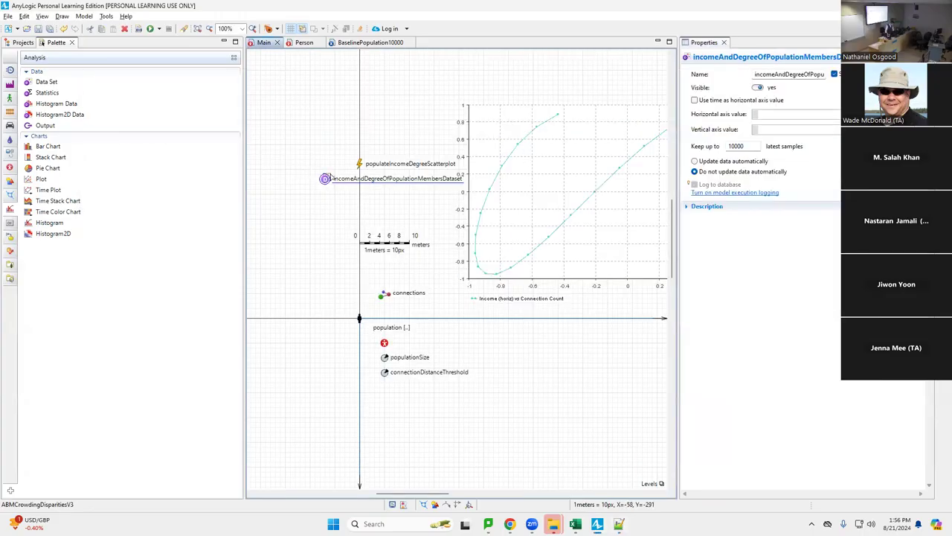
key(alt+Tab)
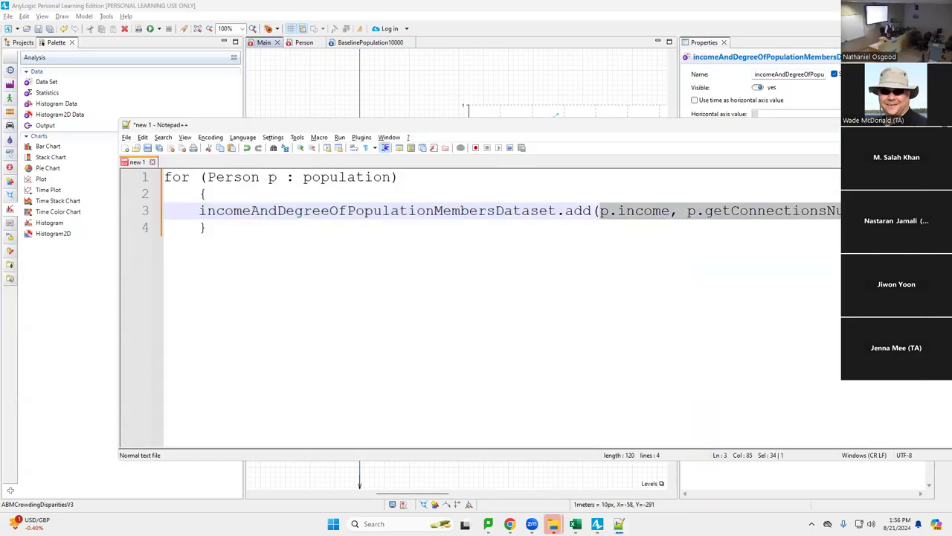
key(End)
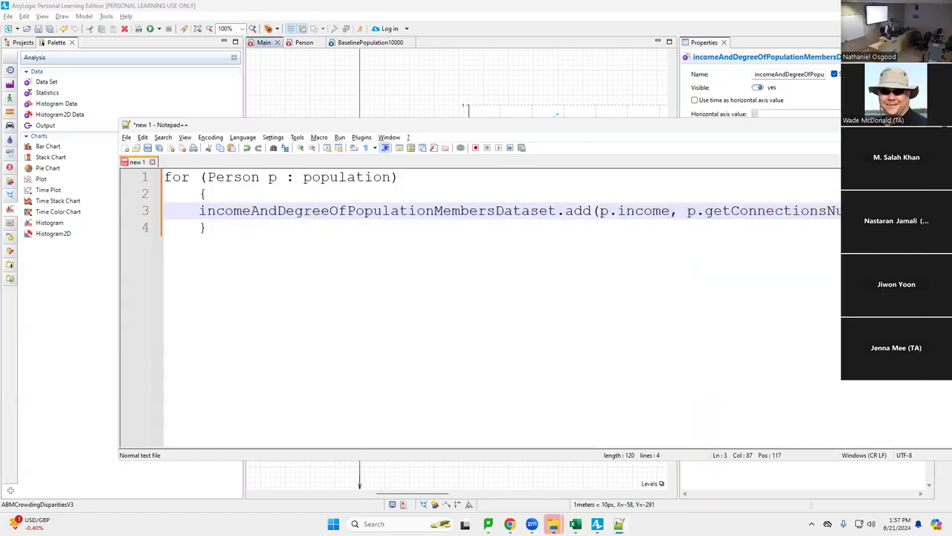